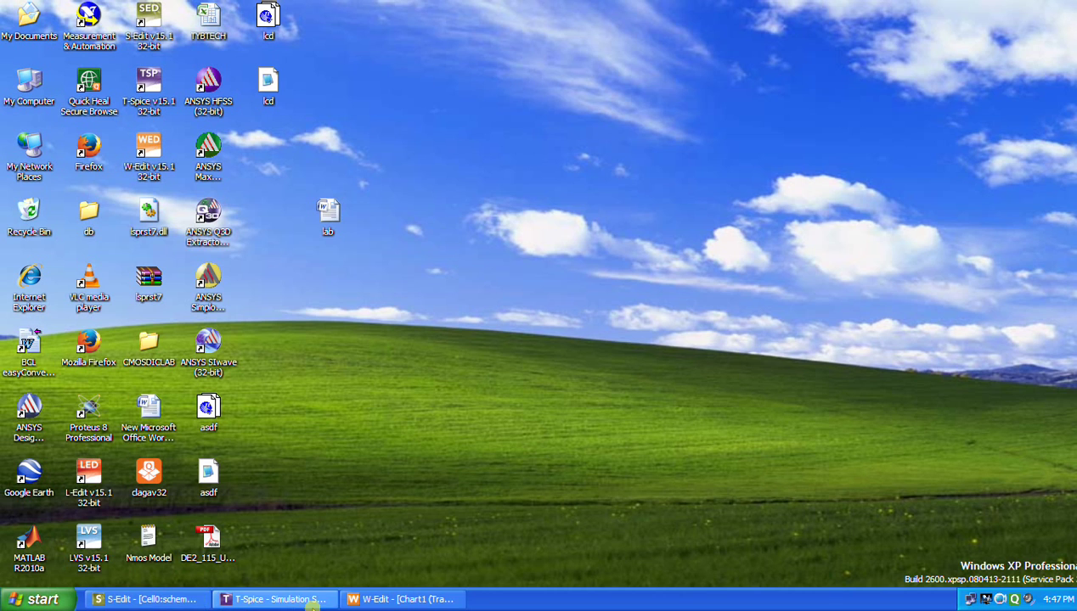
Close T-Spice and W-Edit, discarding the unsaved chartbook changes
{"action": "right_click", "coordinate": [247, 601]}
{"action": "left_click", "coordinate": [274, 588]}
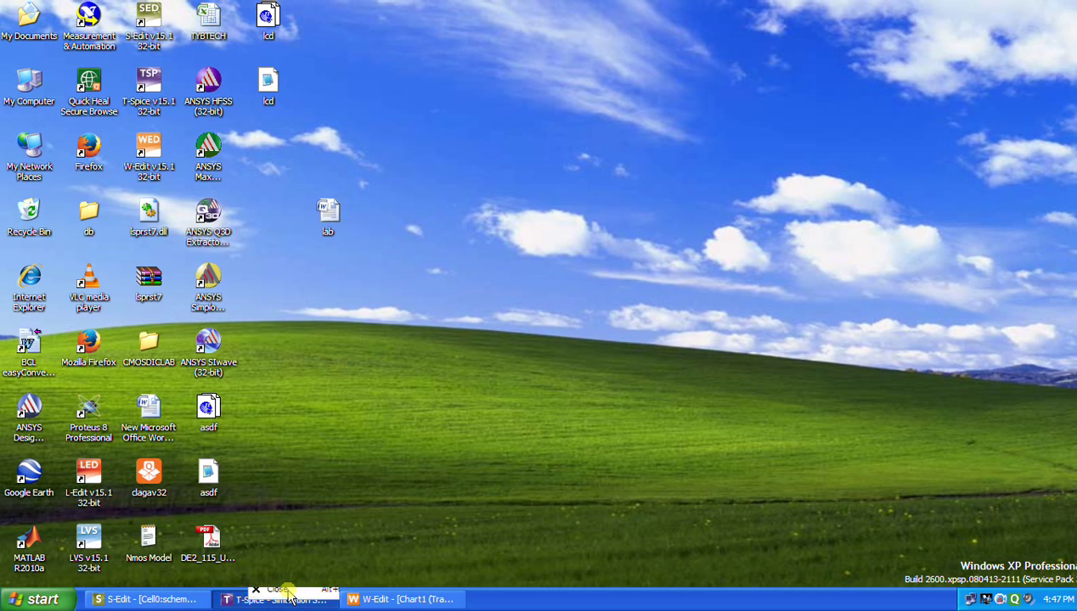
{"action": "right_click", "coordinate": [287, 600]}
{"action": "left_click", "coordinate": [293, 584]}
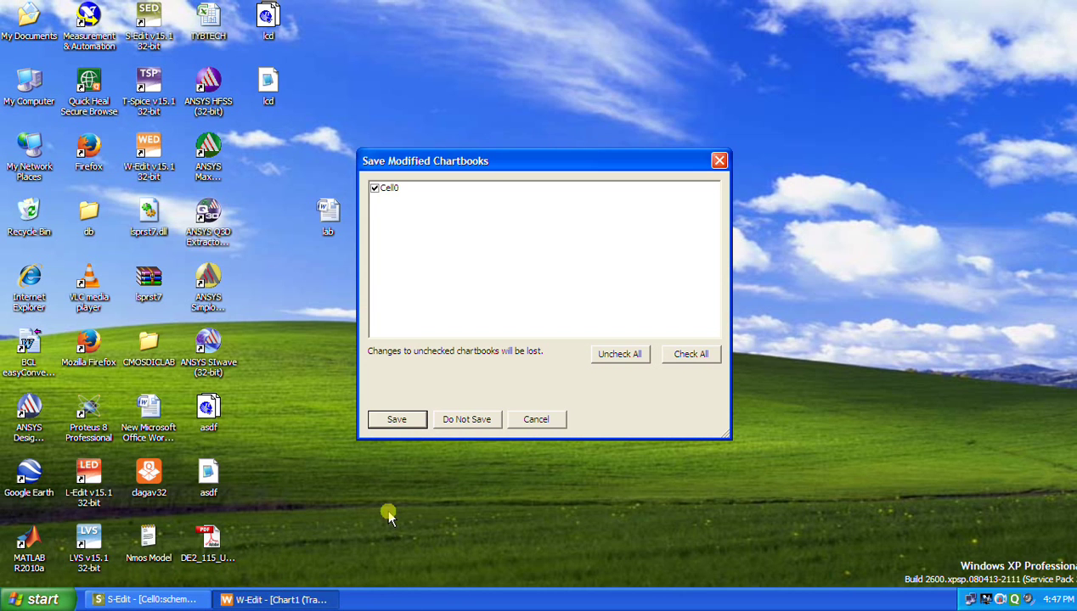
{"action": "left_click", "coordinate": [448, 420]}
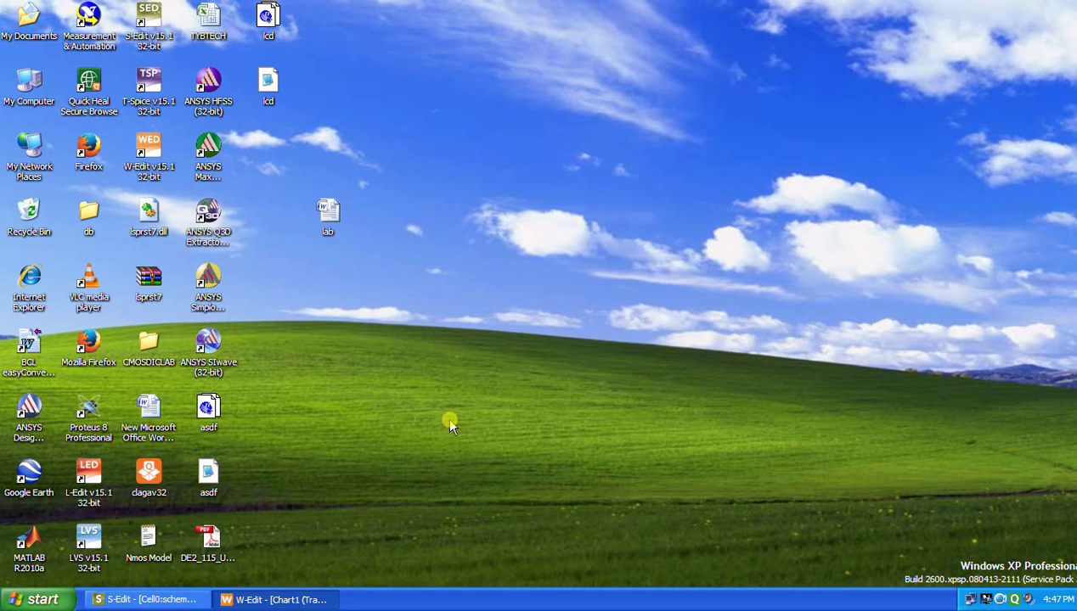
Close S-Edit, refresh the desktop, and launch a fresh S-Edit session
{"action": "left_click", "coordinate": [149, 600]}
{"action": "right_click", "coordinate": [149, 600]}
{"action": "left_click", "coordinate": [212, 585]}
{"action": "right_click", "coordinate": [540, 261]}
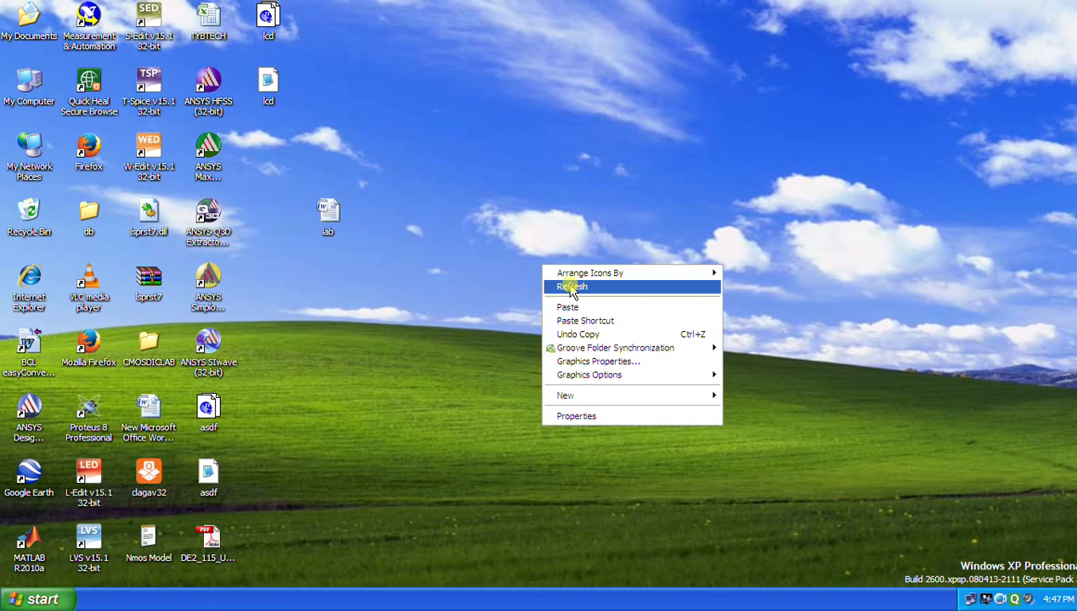
{"action": "left_click", "coordinate": [567, 284]}
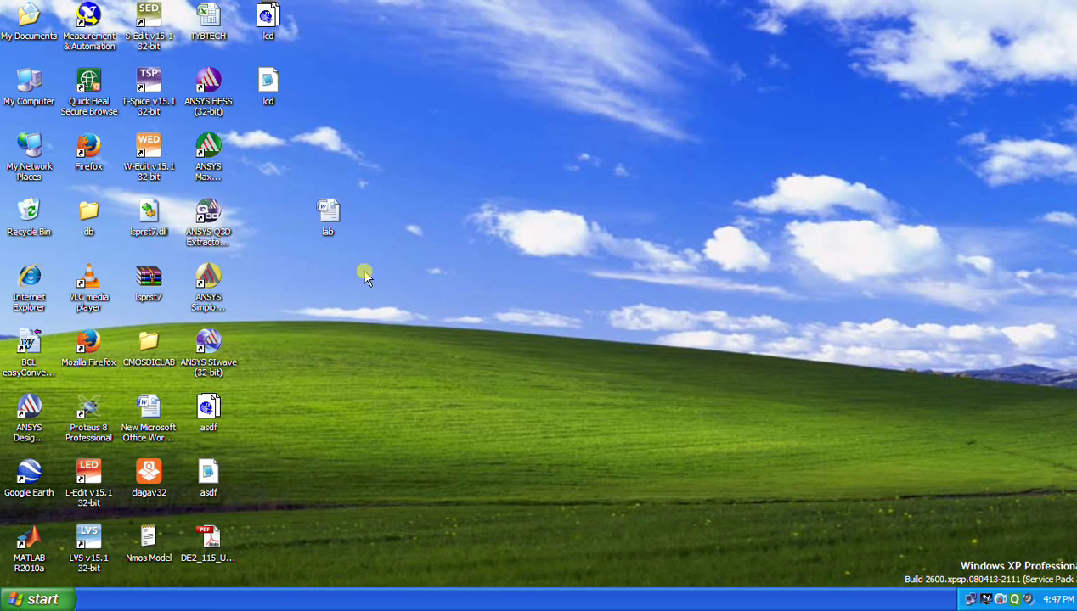
{"action": "double_click", "coordinate": [161, 24]}
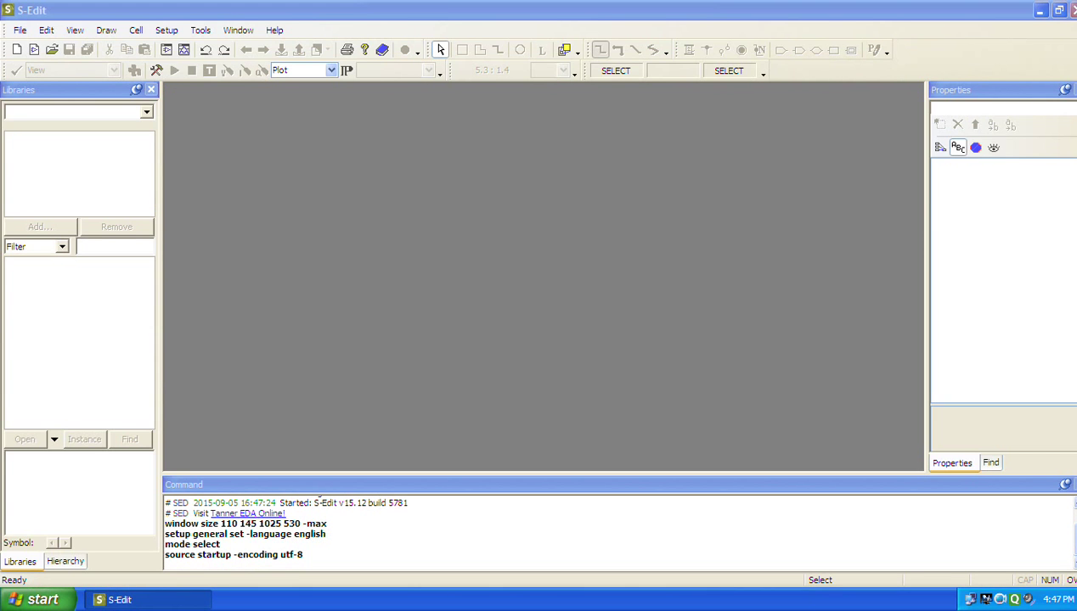
Create a new design named pract5 in the TYBtech folder
{"action": "left_click", "coordinate": [34, 50]}
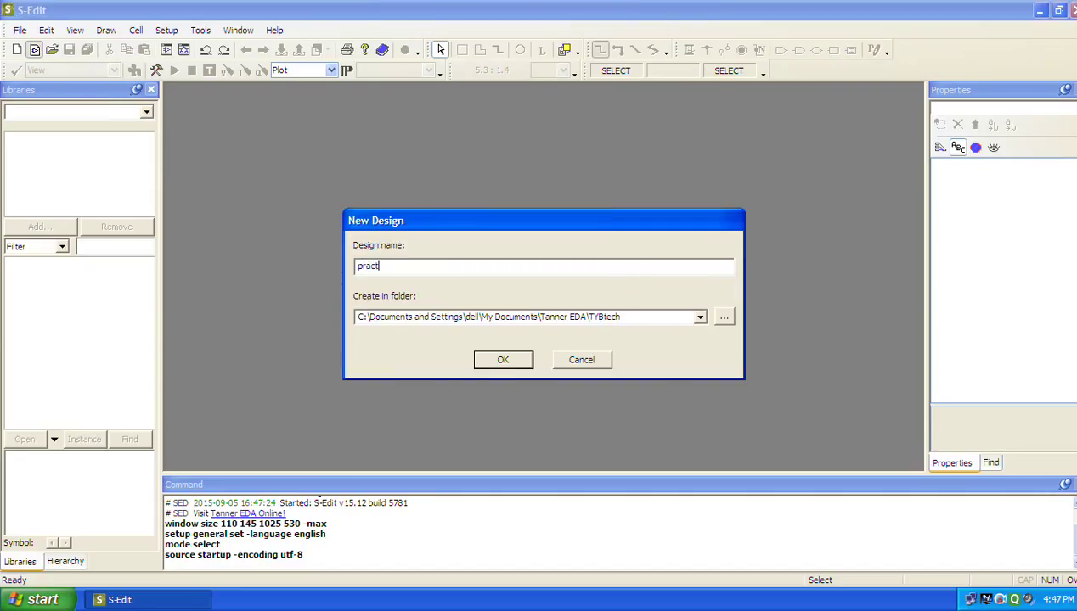
{"action": "left_click", "coordinate": [528, 357]}
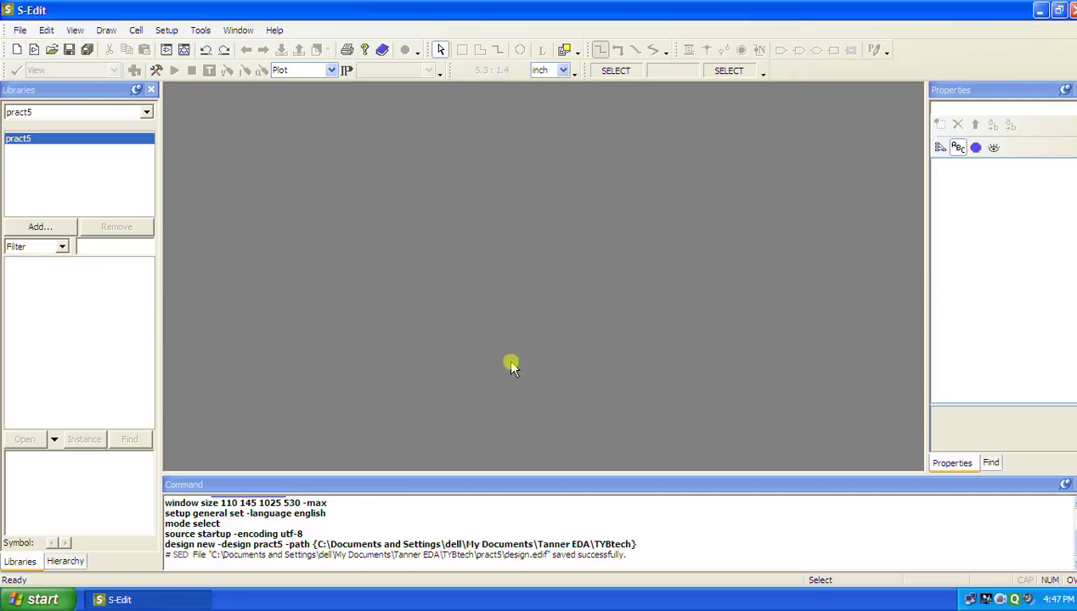
{"action": "left_click", "coordinate": [35, 225]}
Add the Devices library from Standard_Libraries to the pract5 design
{"action": "left_click", "coordinate": [704, 292]}
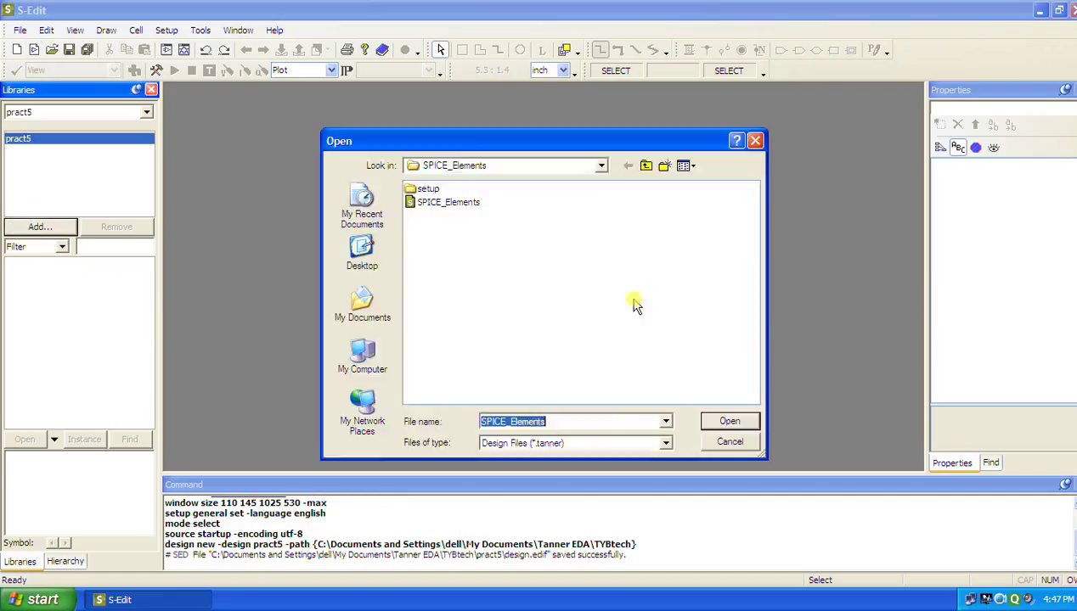
{"action": "left_click", "coordinate": [647, 167]}
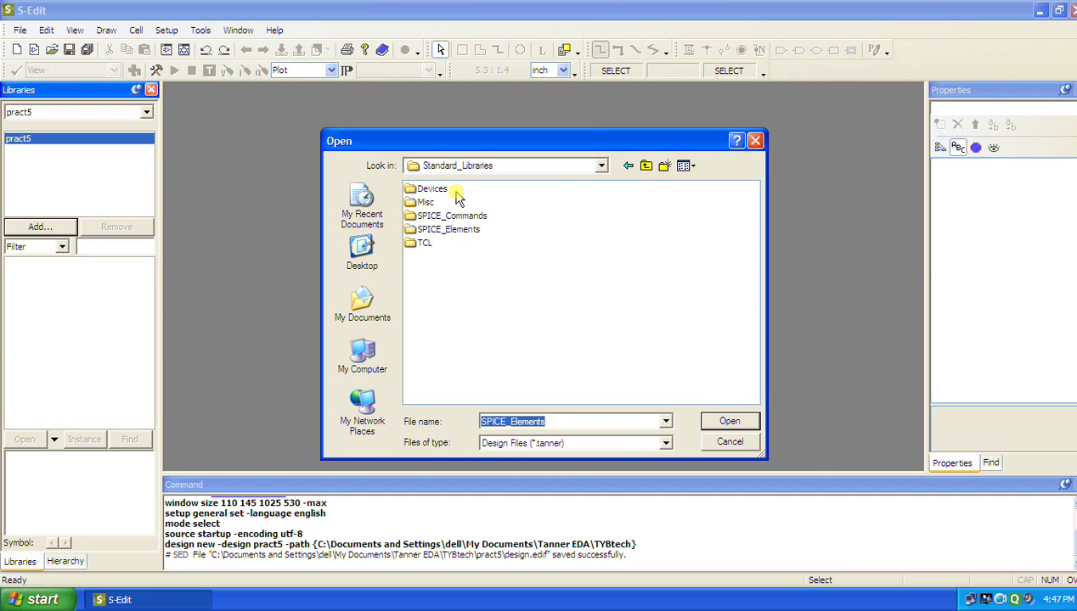
{"action": "double_click", "coordinate": [429, 188]}
{"action": "left_click", "coordinate": [432, 202]}
{"action": "left_click", "coordinate": [723, 421]}
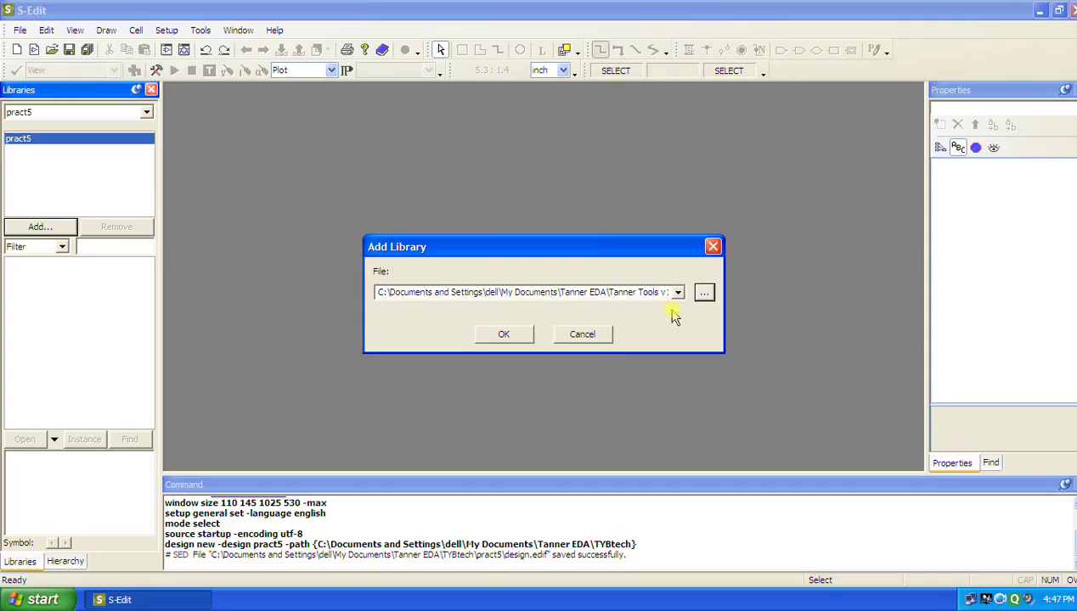
{"action": "left_click", "coordinate": [703, 292]}
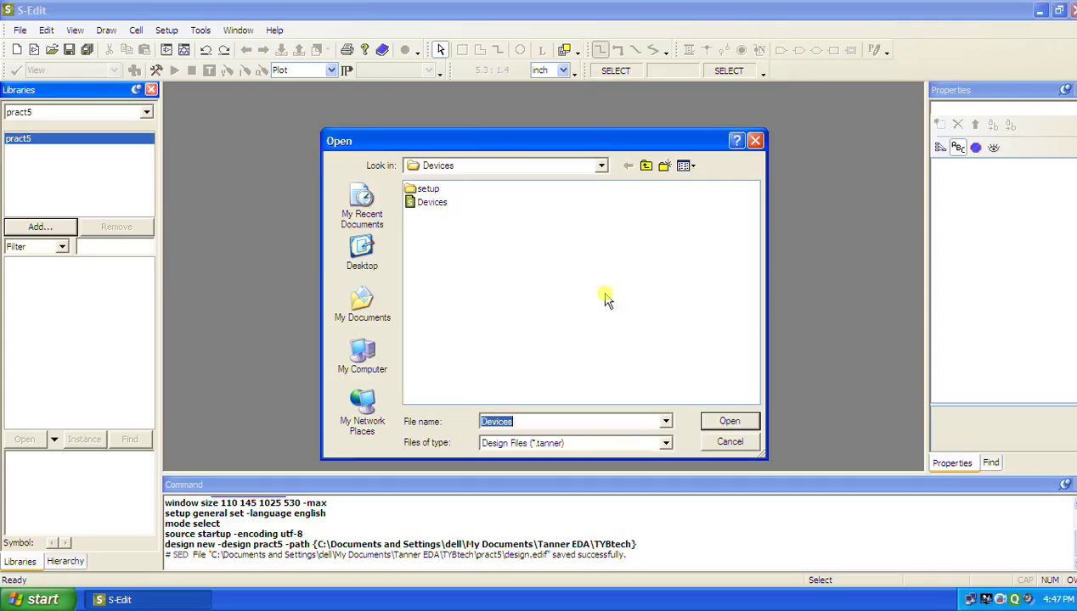
{"action": "left_click", "coordinate": [433, 203]}
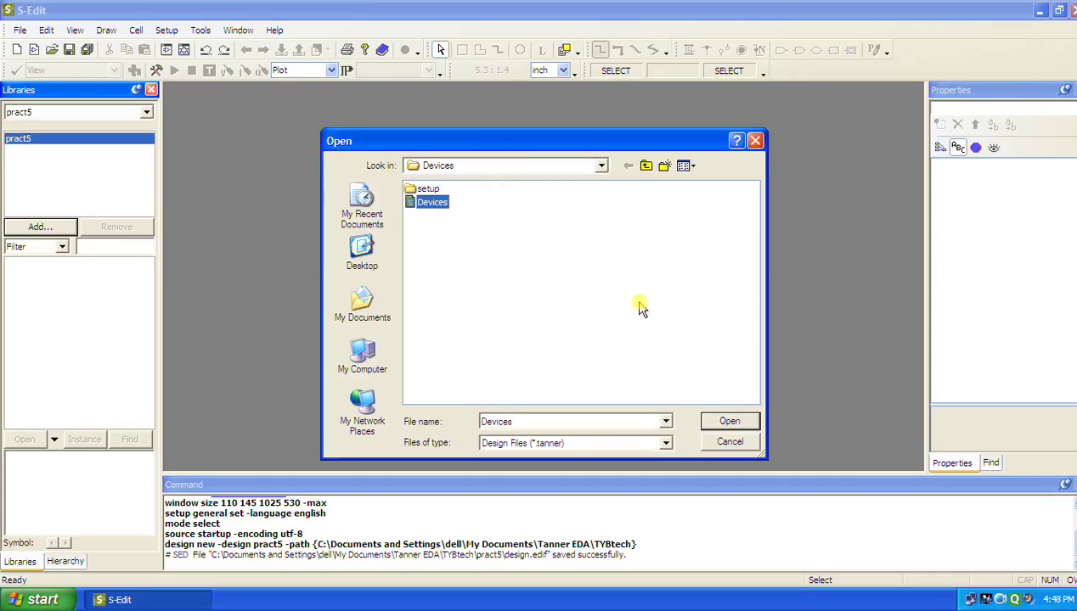
{"action": "left_click", "coordinate": [729, 422]}
{"action": "left_click", "coordinate": [507, 333]}
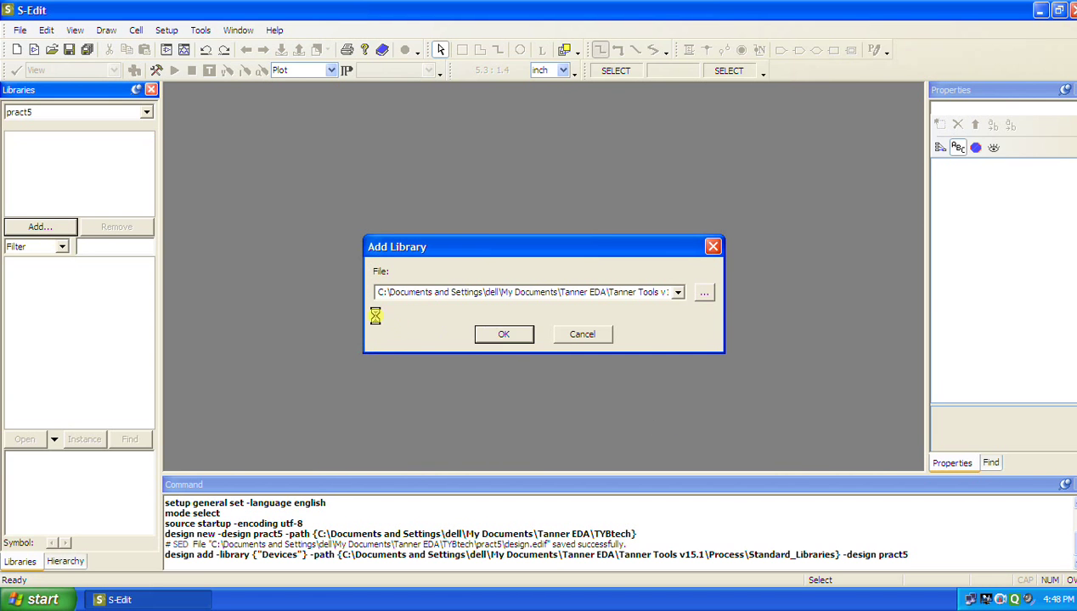
Add the Misc library from Standard_Libraries to the design
{"action": "left_click", "coordinate": [38, 227]}
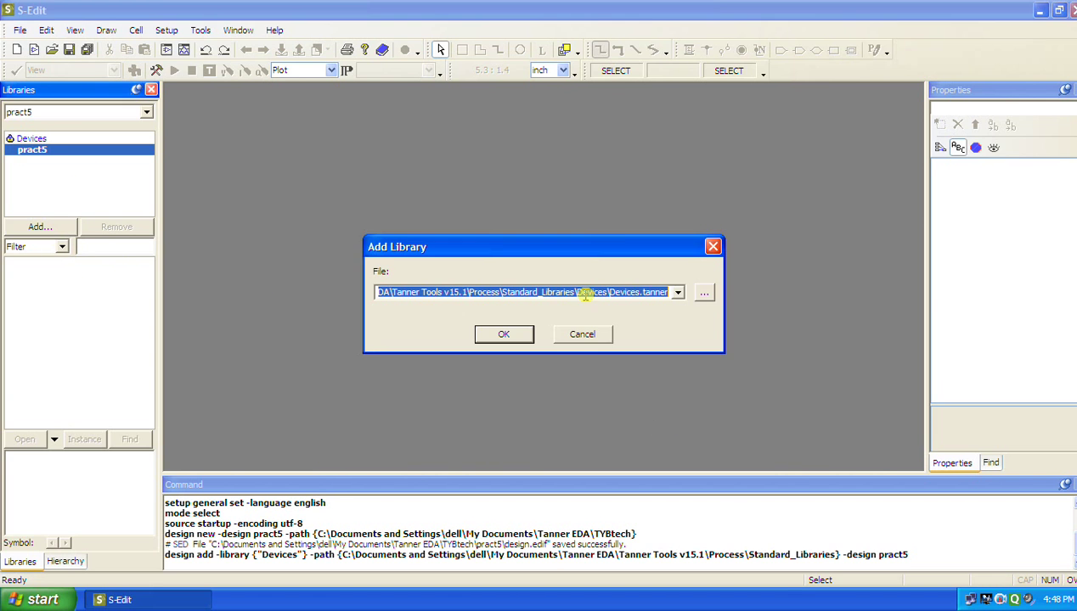
{"action": "left_click", "coordinate": [706, 292]}
{"action": "left_click", "coordinate": [645, 165]}
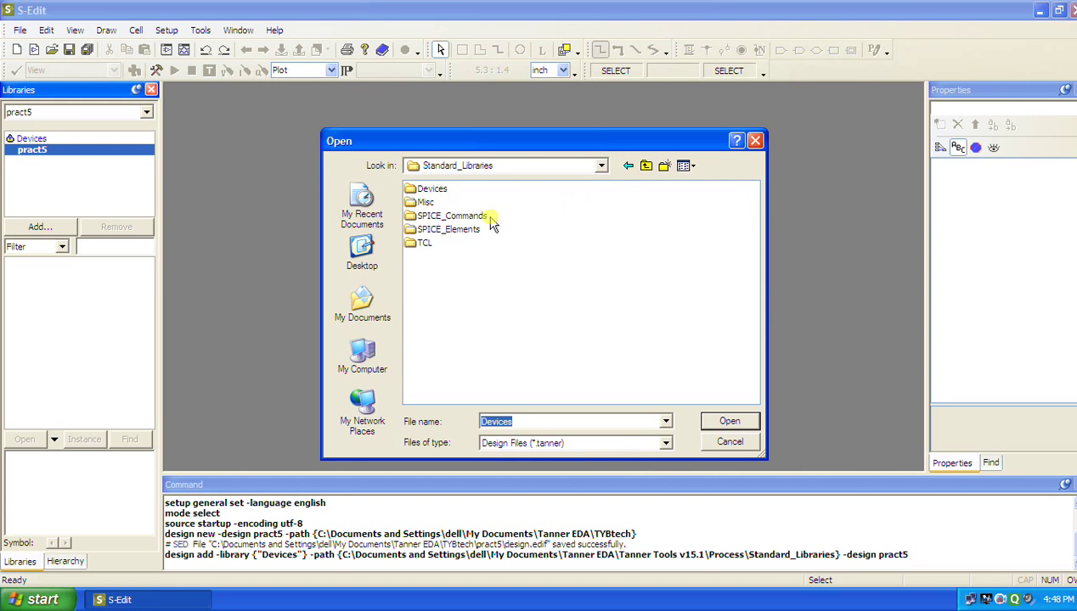
{"action": "double_click", "coordinate": [424, 202]}
{"action": "left_click", "coordinate": [424, 216]}
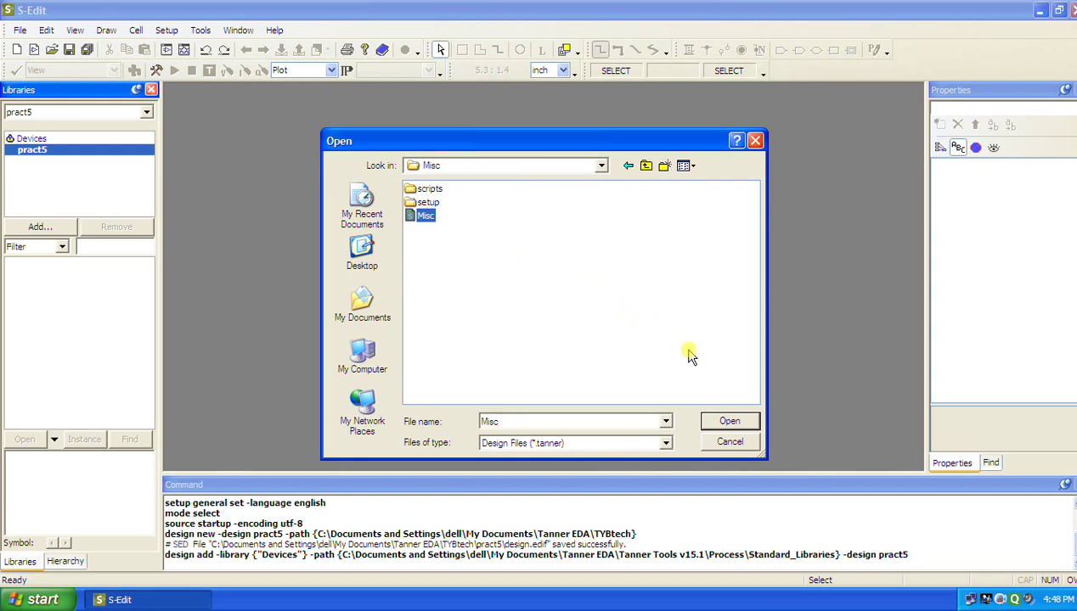
{"action": "left_click", "coordinate": [726, 420]}
{"action": "left_click", "coordinate": [498, 333]}
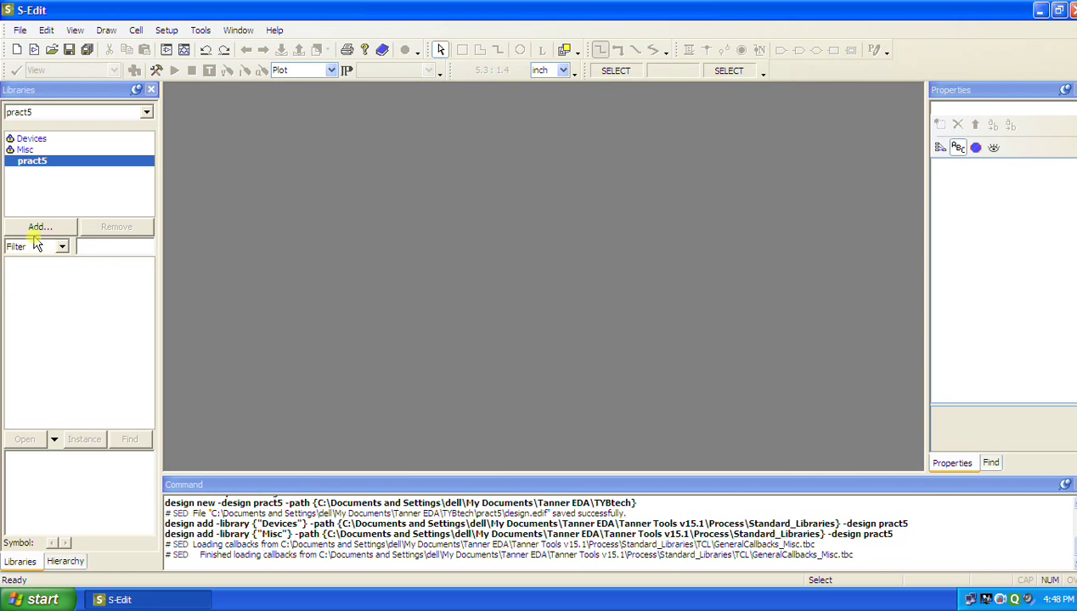
Add the SPICE_Commands library from Standard_Libraries to the design
{"action": "left_click", "coordinate": [23, 231]}
{"action": "left_click", "coordinate": [706, 292]}
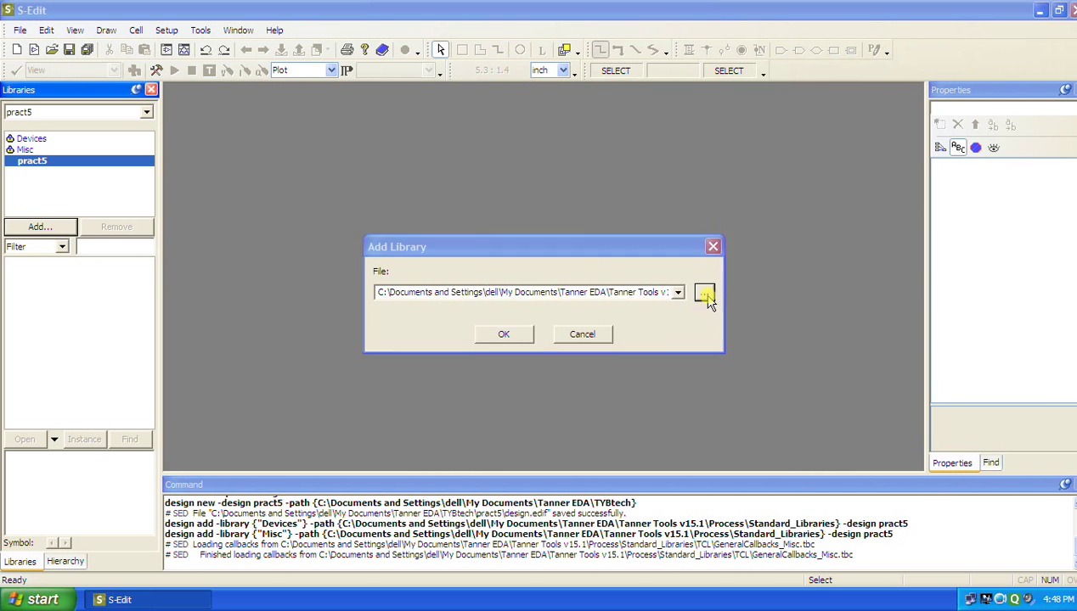
{"action": "left_click", "coordinate": [646, 167]}
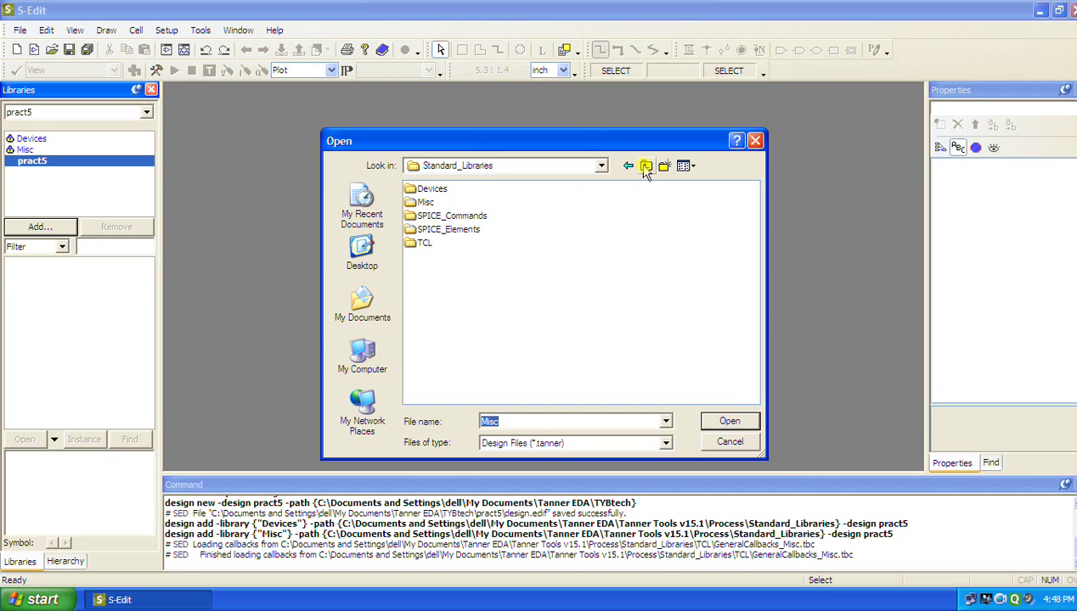
{"action": "double_click", "coordinate": [446, 217]}
{"action": "left_click", "coordinate": [436, 219]}
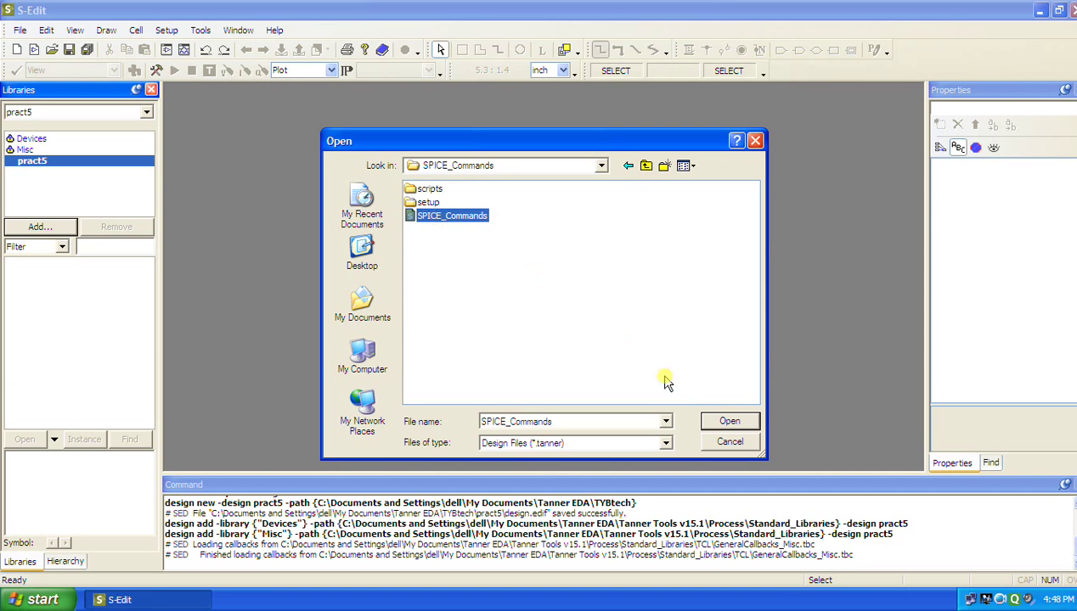
{"action": "left_click", "coordinate": [722, 421]}
{"action": "left_click", "coordinate": [501, 335]}
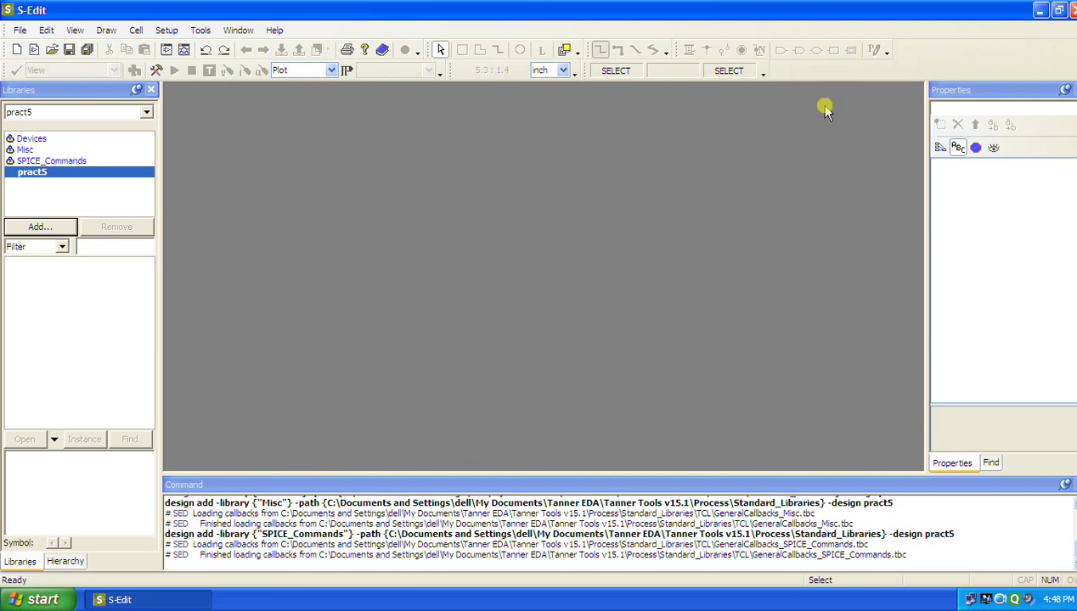
Add the SPICE_Elements library from Standard_Libraries to the design
{"action": "left_click", "coordinate": [25, 229]}
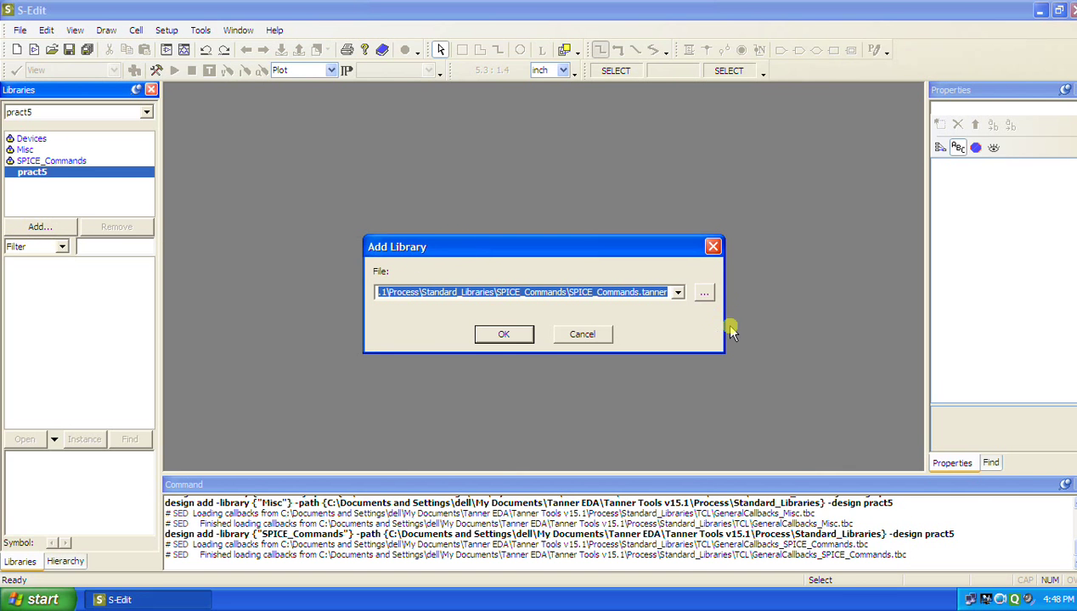
{"action": "left_click", "coordinate": [701, 293]}
{"action": "left_click", "coordinate": [645, 165]}
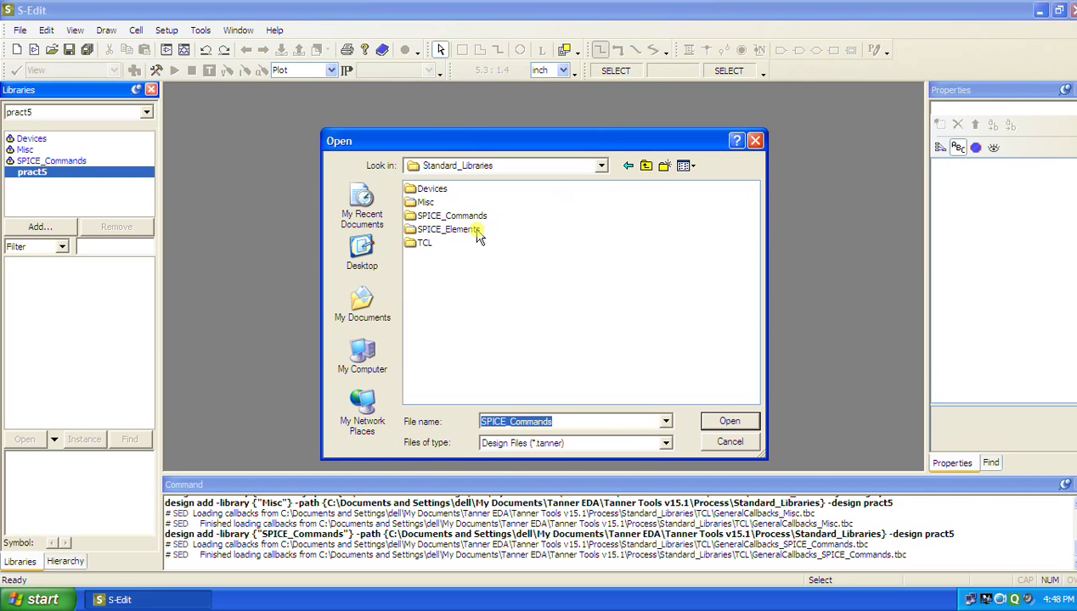
{"action": "double_click", "coordinate": [475, 233]}
{"action": "left_click", "coordinate": [450, 202]}
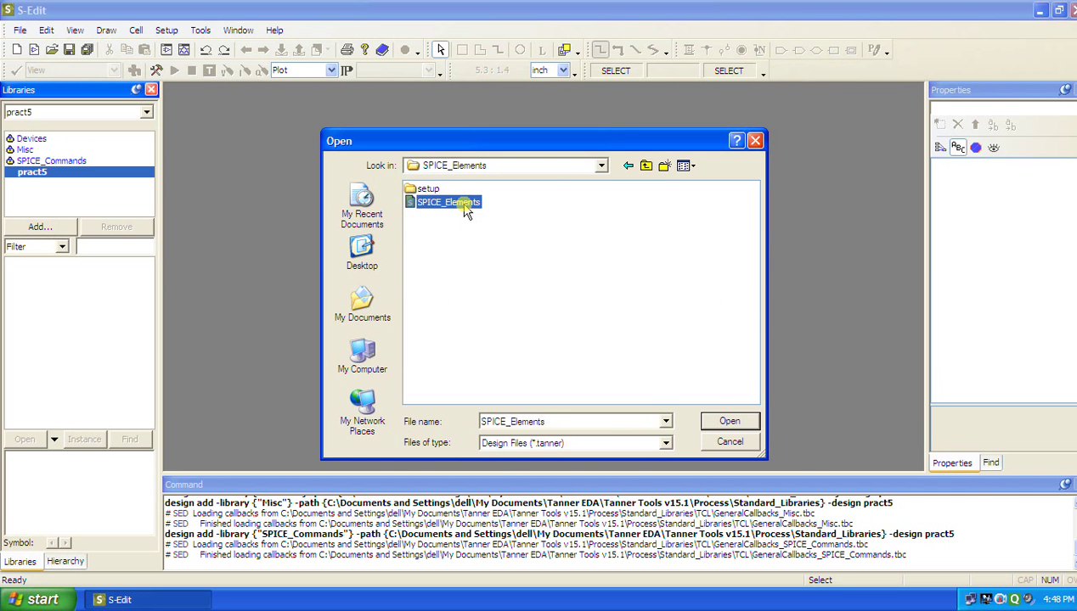
{"action": "left_click", "coordinate": [726, 420]}
{"action": "left_click", "coordinate": [499, 335]}
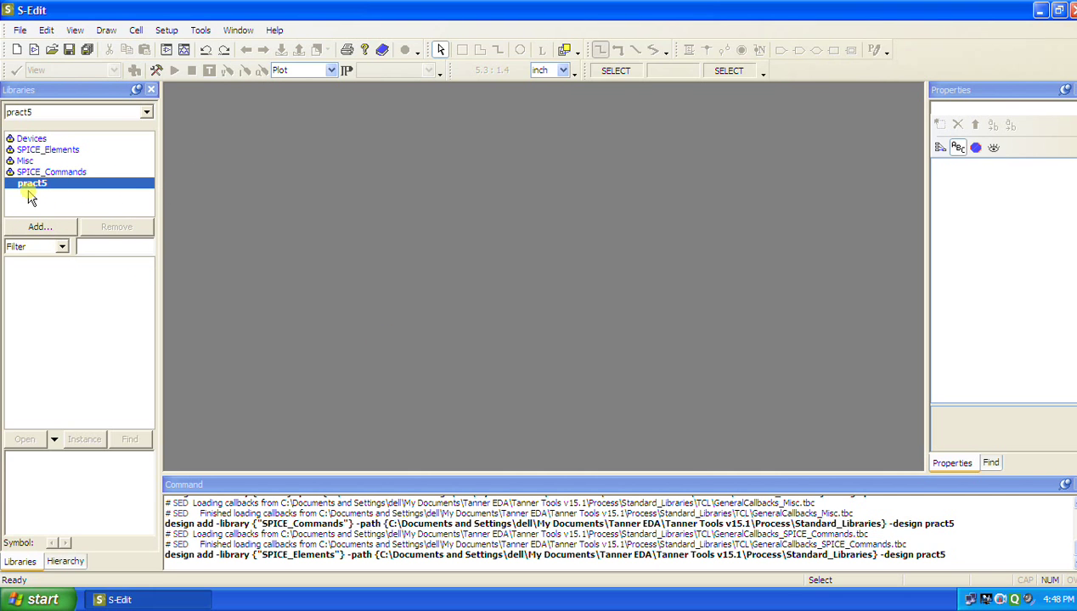
Create a new Cell0 schematic view and maximize its window
{"action": "left_click", "coordinate": [136, 30]}
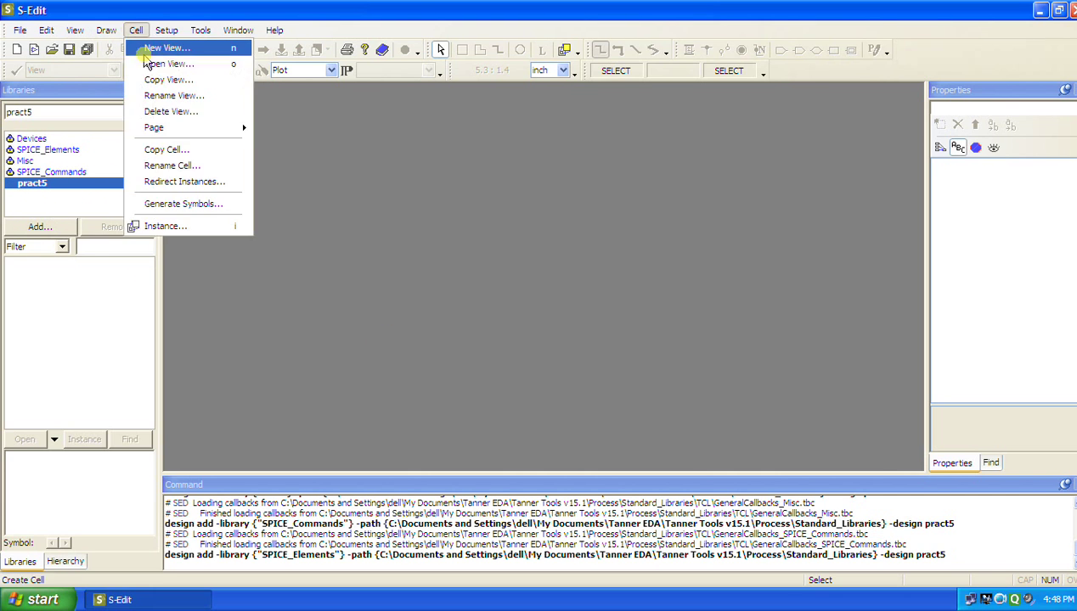
{"action": "left_click", "coordinate": [168, 48]}
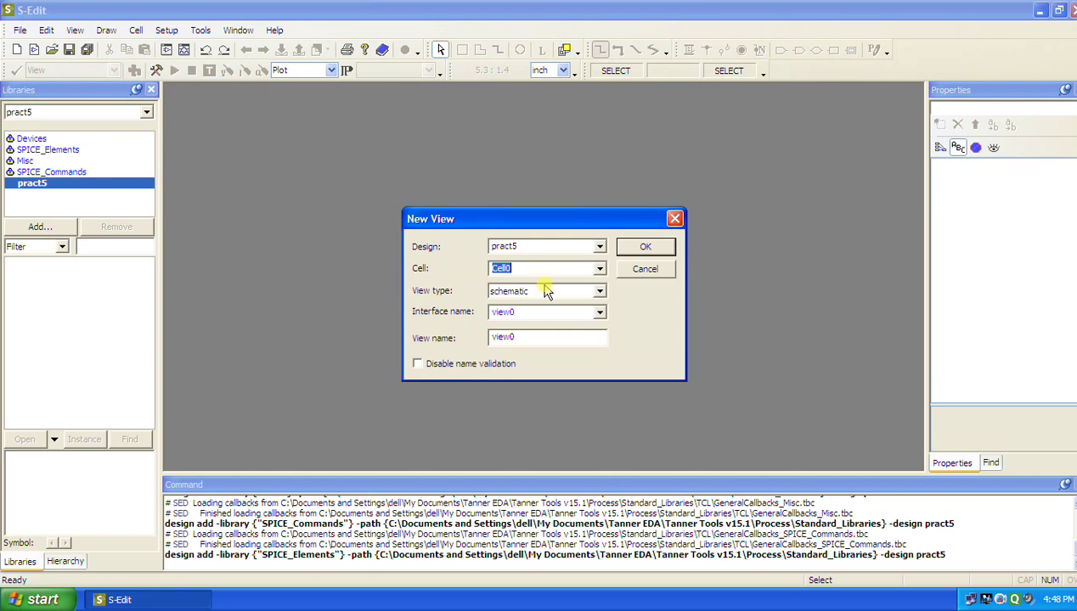
{"action": "left_click", "coordinate": [650, 247]}
{"action": "double_click", "coordinate": [639, 234]}
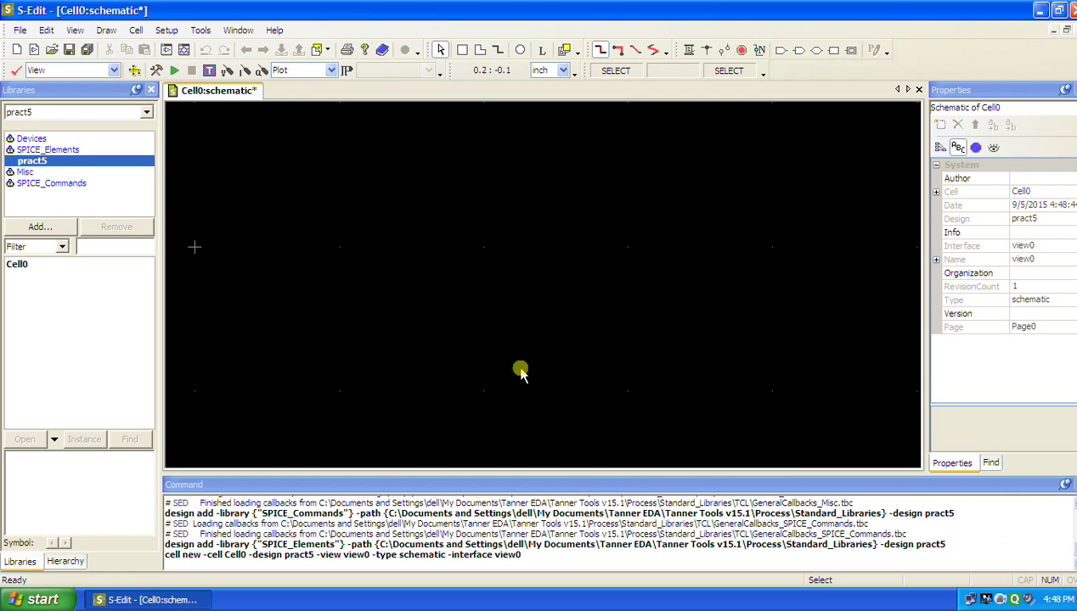
Place a PMOS transistor (W 2.50u, L 0.25u) from the Devices library
{"action": "left_click", "coordinate": [36, 140]}
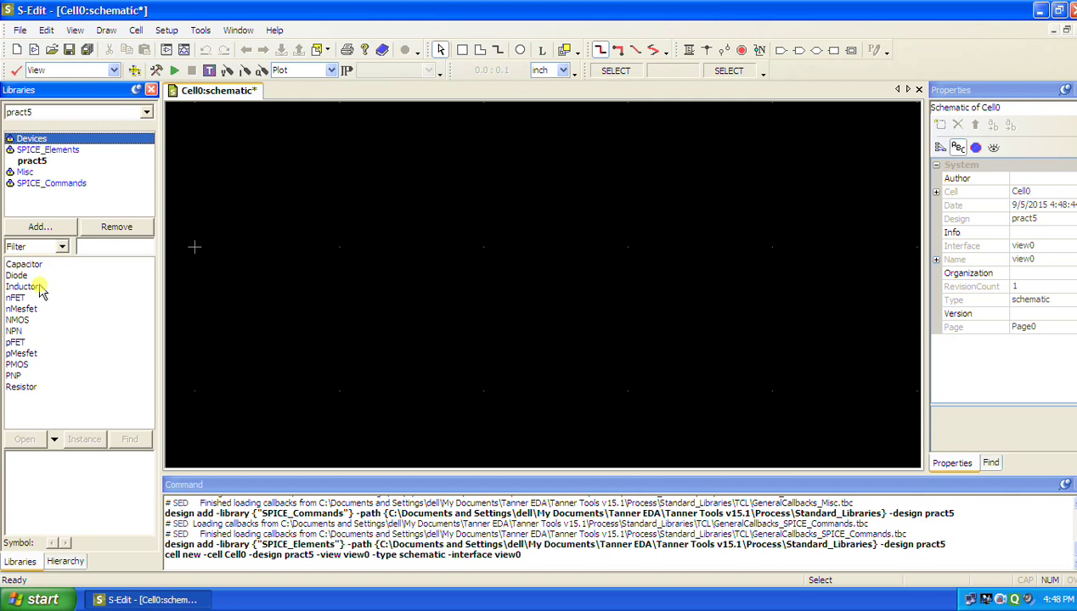
{"action": "left_click", "coordinate": [16, 364]}
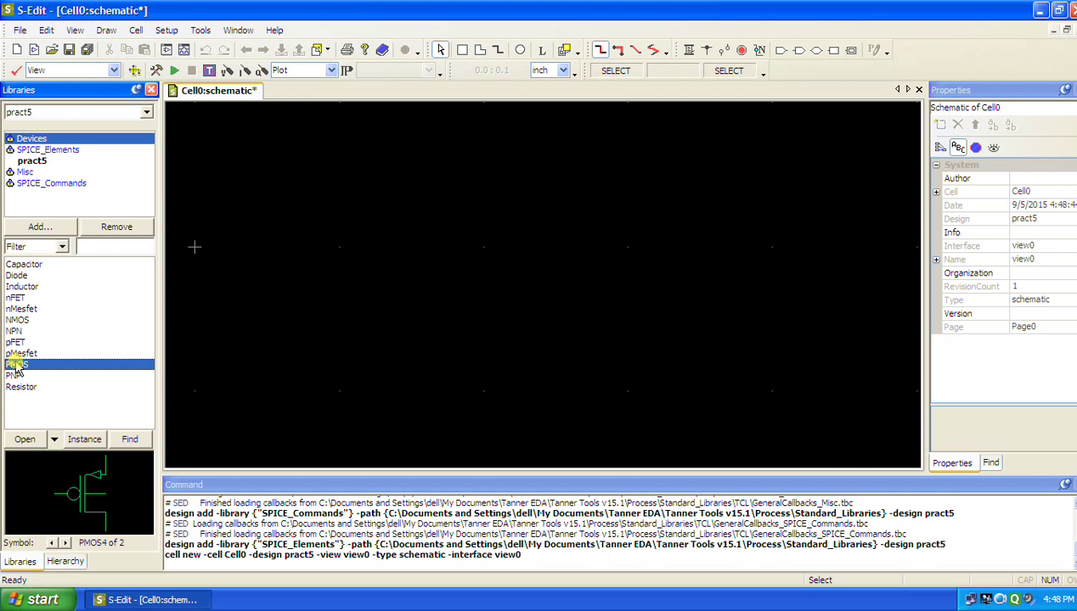
{"action": "left_click", "coordinate": [84, 439]}
{"action": "scroll", "coordinate": [315, 305], "scroll_direction": "up", "scroll_amount": 3}
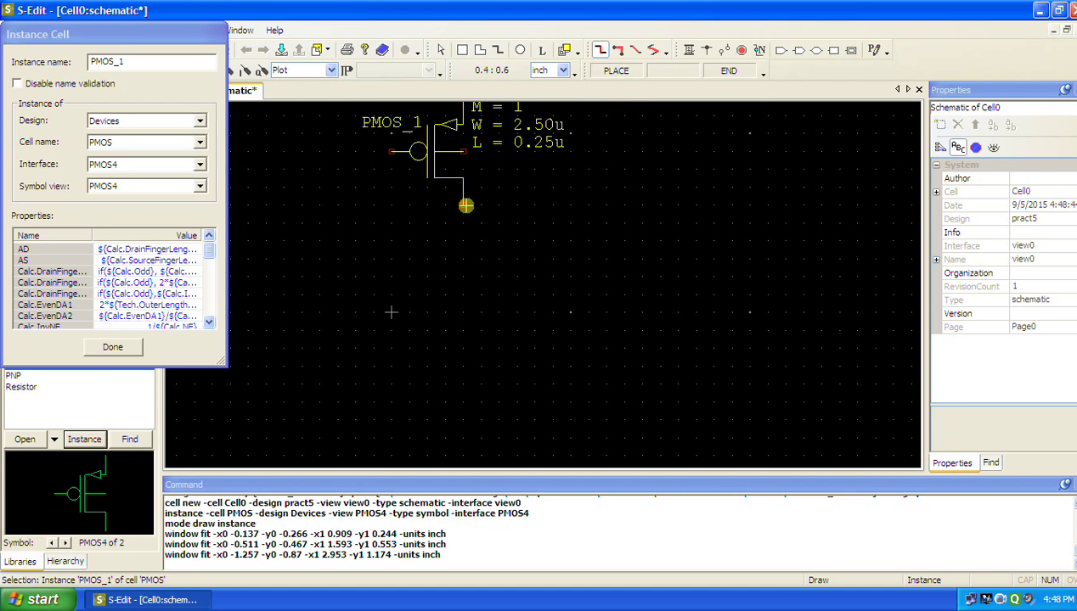
{"action": "left_click", "coordinate": [478, 272]}
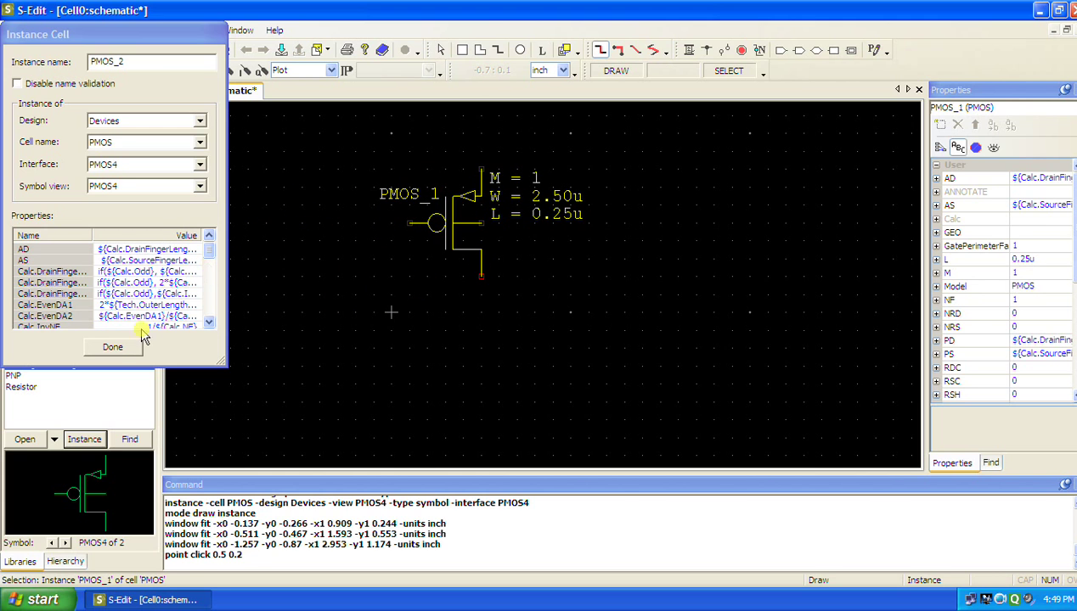
{"action": "left_click", "coordinate": [121, 348]}
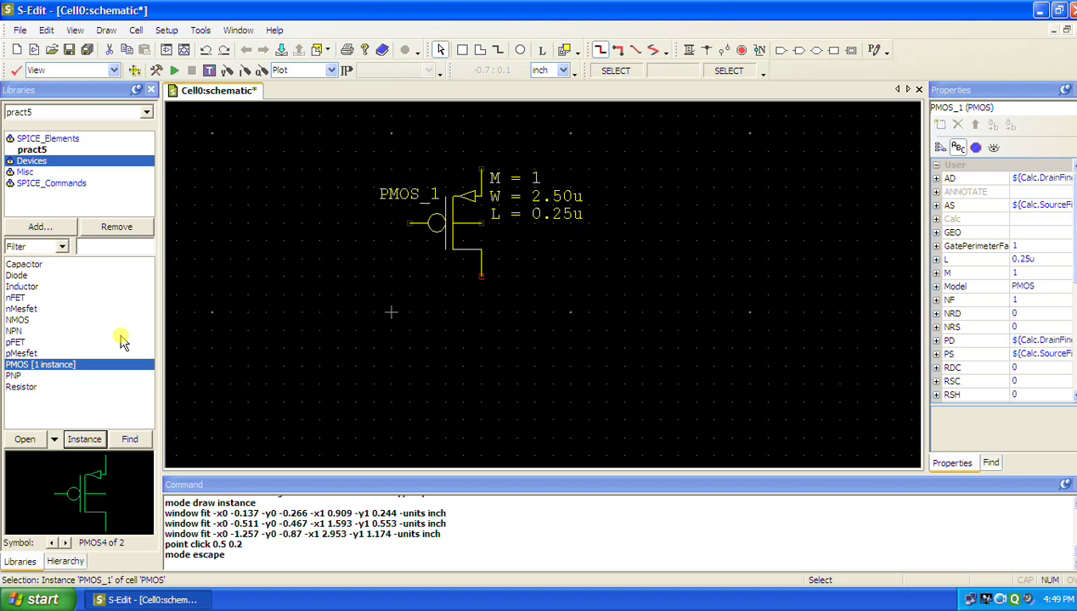
{"action": "left_click", "coordinate": [13, 321]}
Place an NMOS transistor directly below the PMOS
{"action": "left_click", "coordinate": [84, 439]}
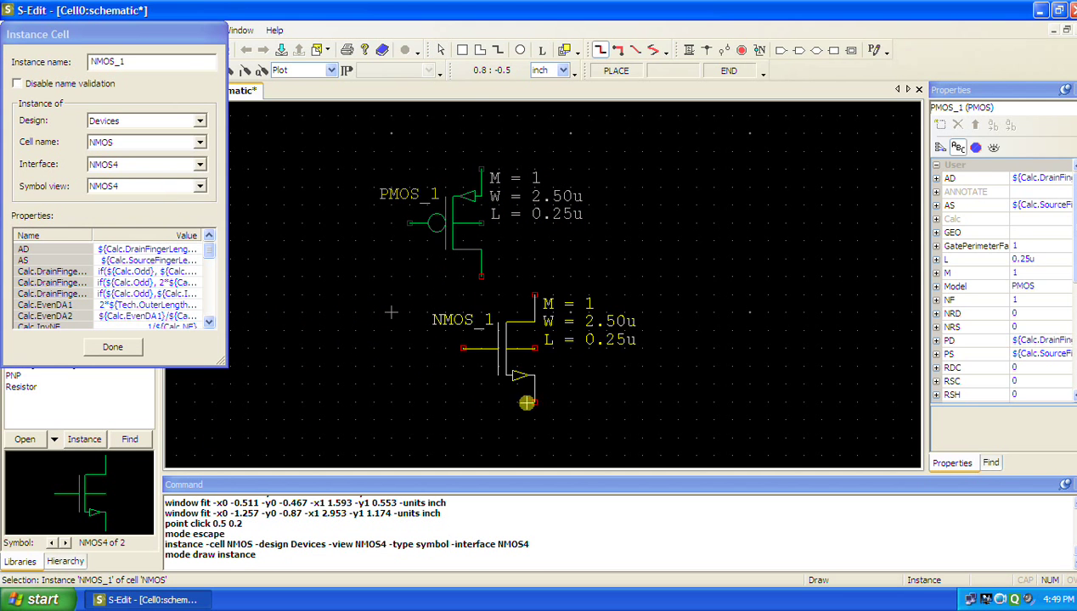
{"action": "left_click", "coordinate": [485, 412]}
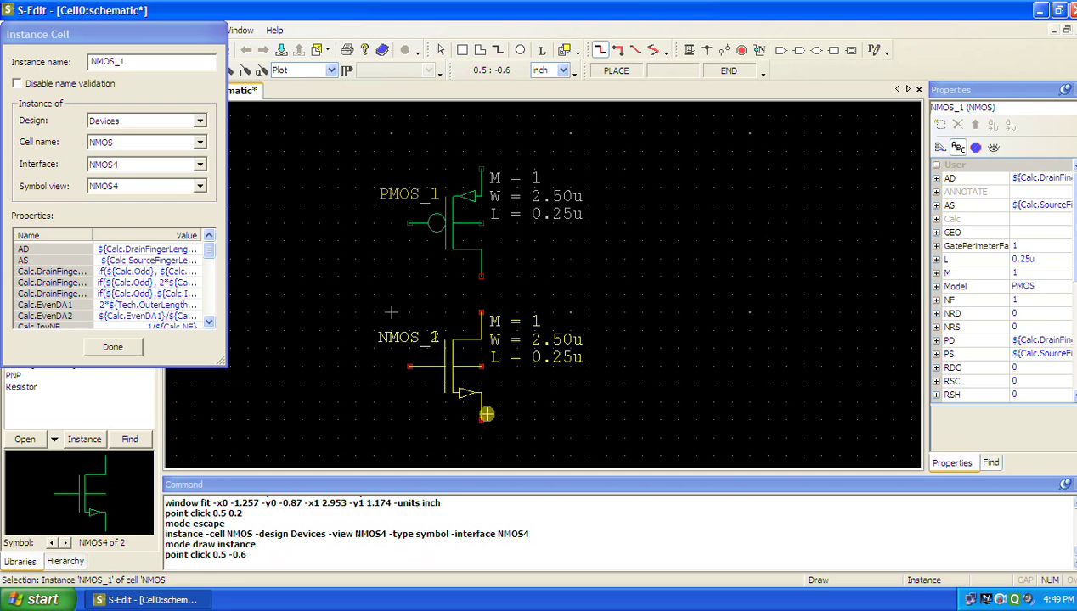
{"action": "left_click", "coordinate": [113, 347]}
{"action": "left_click", "coordinate": [540, 270]}
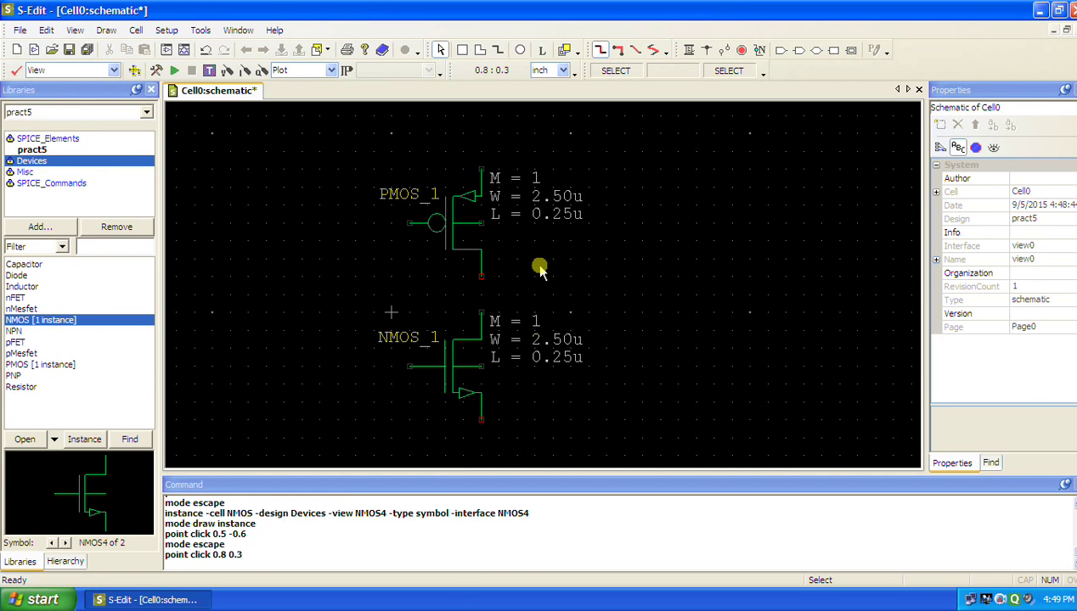
Place a Misc Vdd symbol above the PMOS and a ground under the NMOS
{"action": "left_click", "coordinate": [30, 172]}
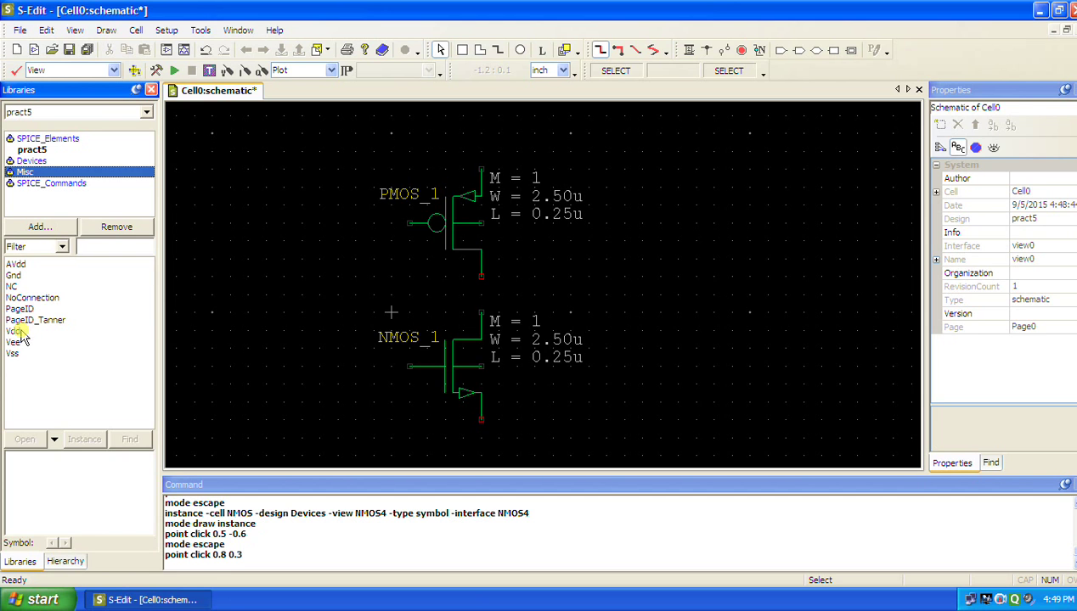
{"action": "left_click", "coordinate": [22, 332]}
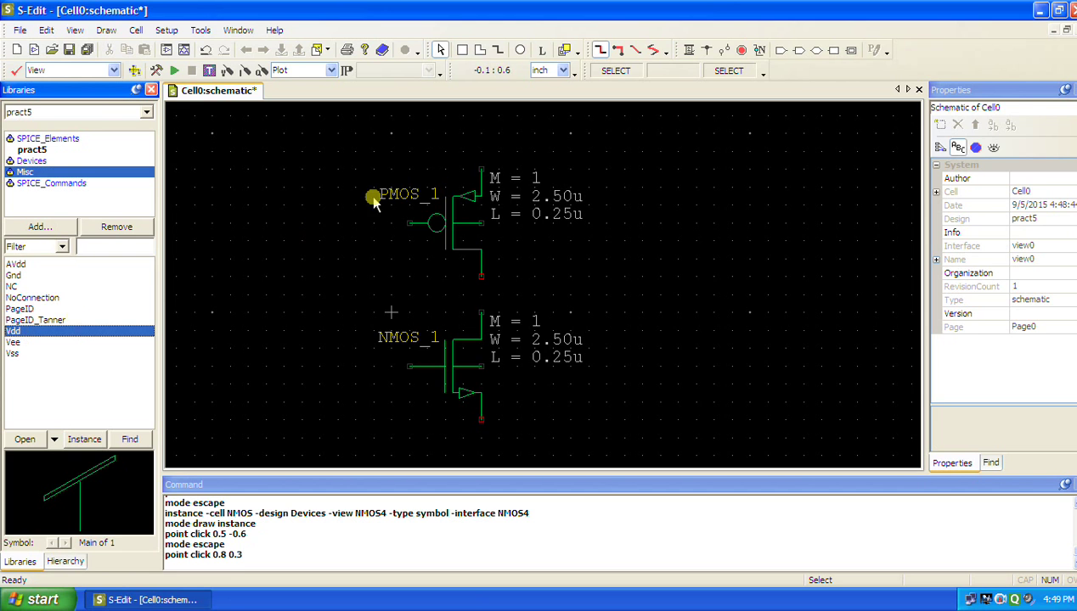
{"action": "left_click", "coordinate": [84, 440]}
{"action": "left_click", "coordinate": [475, 168]}
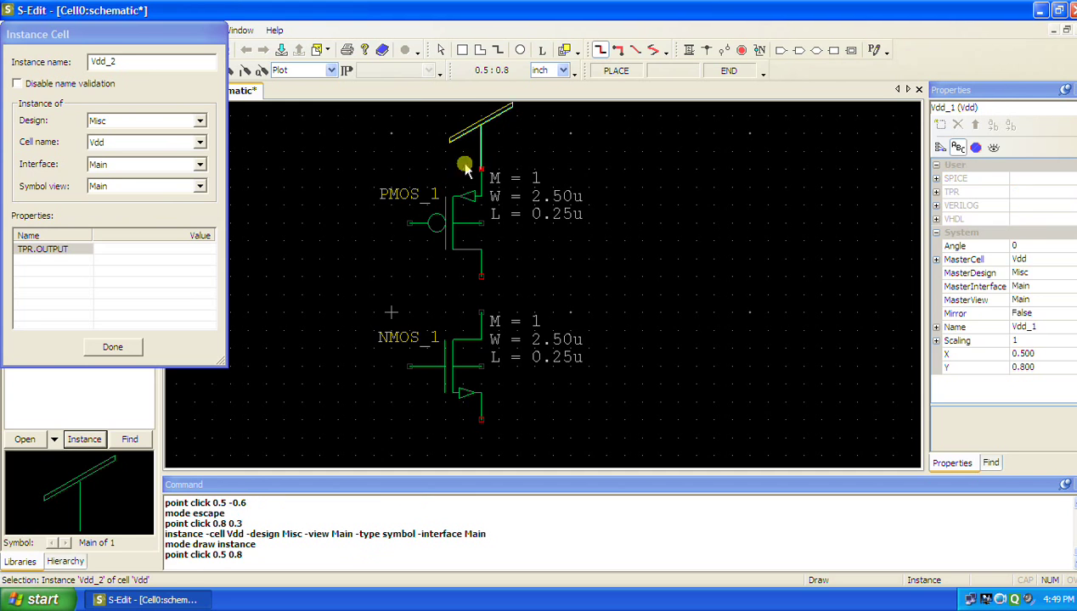
{"action": "left_click", "coordinate": [112, 346]}
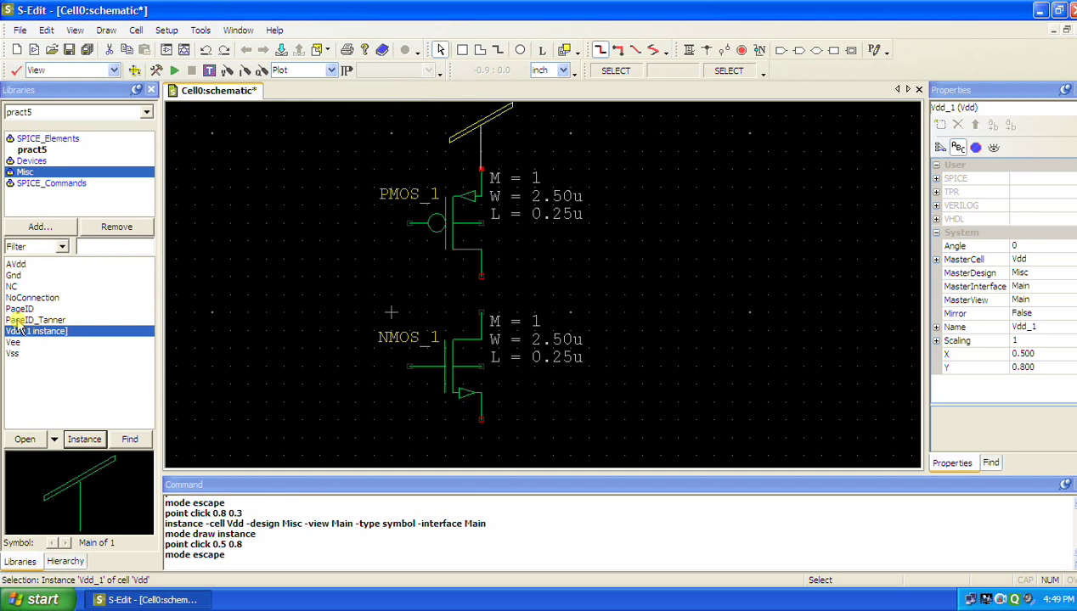
{"action": "left_click", "coordinate": [13, 275]}
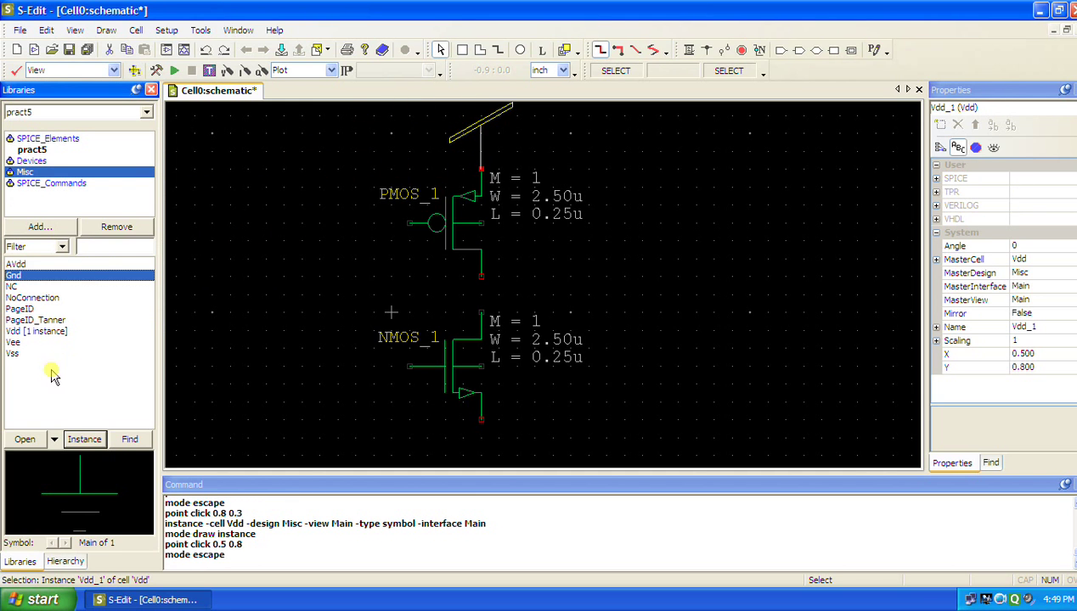
{"action": "left_click", "coordinate": [84, 439]}
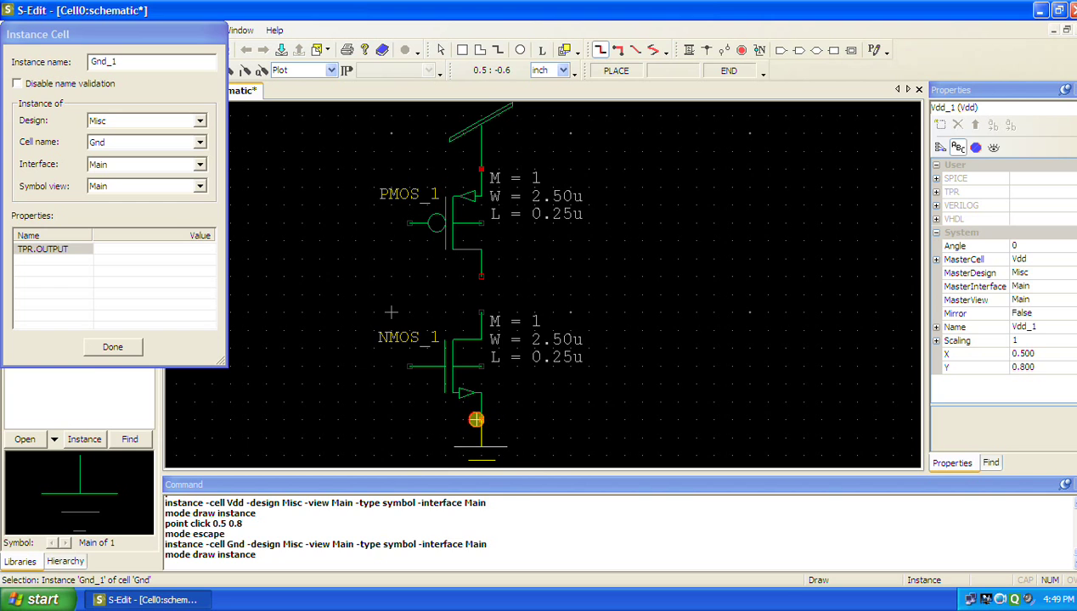
{"action": "left_click", "coordinate": [475, 420]}
{"action": "left_click", "coordinate": [104, 347]}
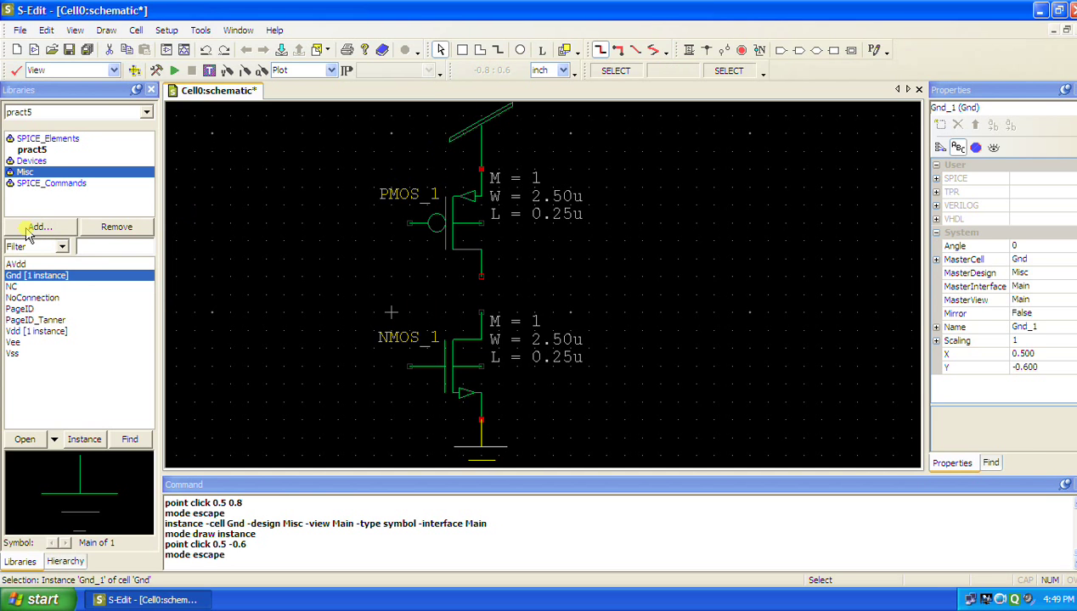
Place a spare Vdd and ground symbol on the left side
{"action": "left_click", "coordinate": [38, 331]}
{"action": "left_click", "coordinate": [84, 439]}
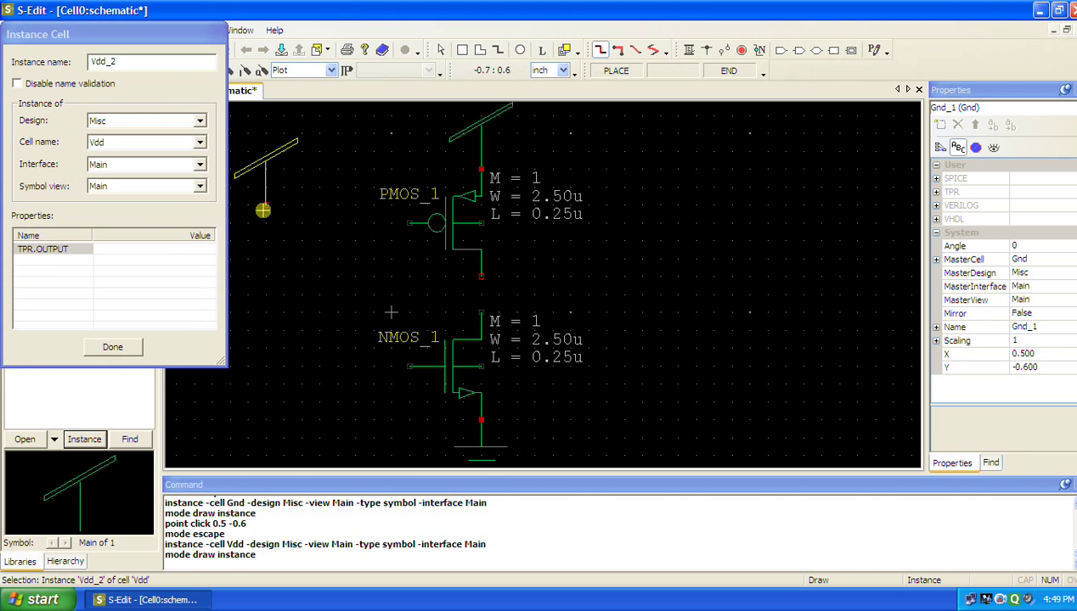
{"action": "left_click", "coordinate": [263, 211]}
{"action": "left_click", "coordinate": [108, 345]}
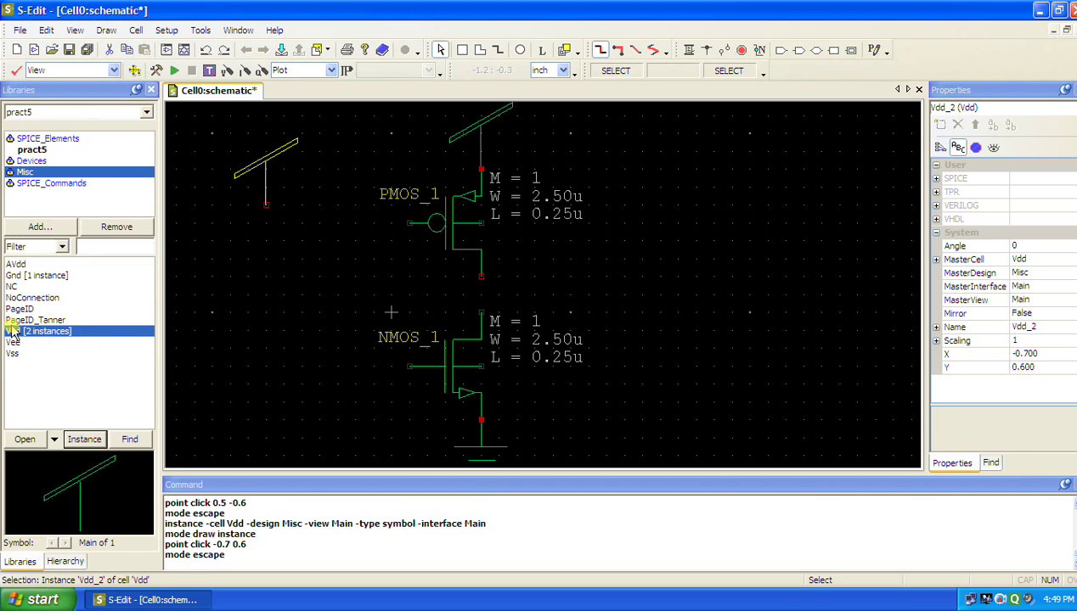
{"action": "left_click", "coordinate": [26, 276]}
{"action": "left_click", "coordinate": [84, 439]}
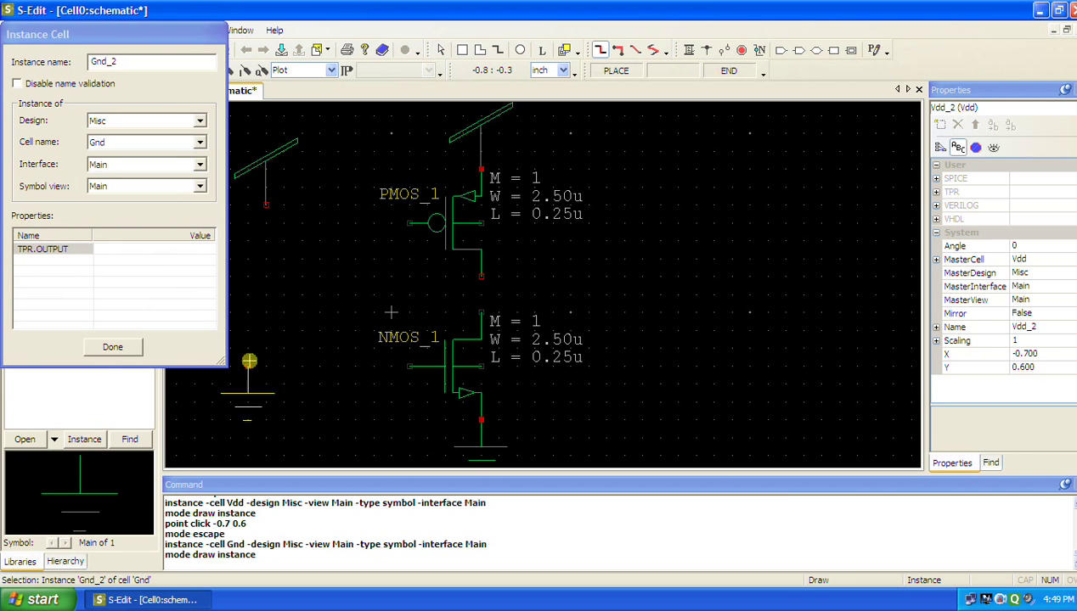
{"action": "left_click", "coordinate": [248, 313]}
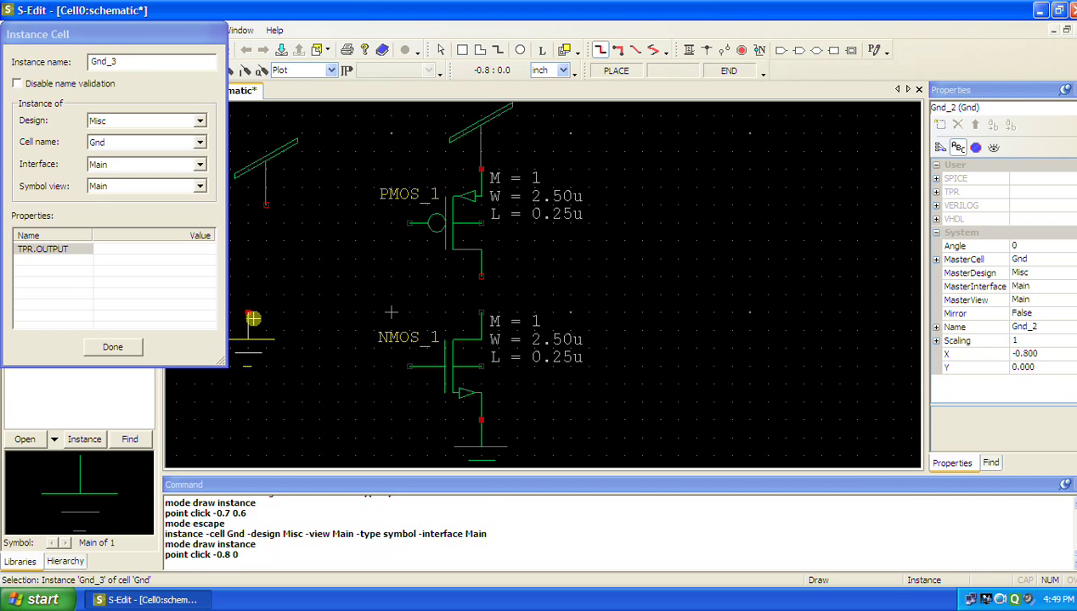
{"action": "left_click", "coordinate": [140, 349]}
{"action": "left_click", "coordinate": [48, 183]}
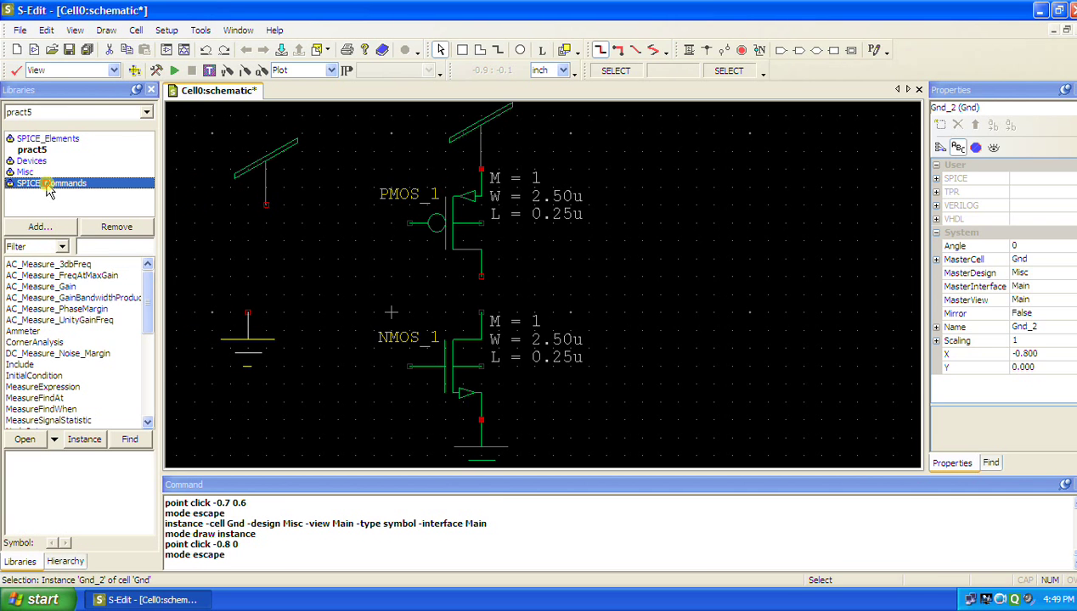
Place a 5.0v VoltageSource under the left Vdd and move the ground beneath it
{"action": "left_click", "coordinate": [68, 138]}
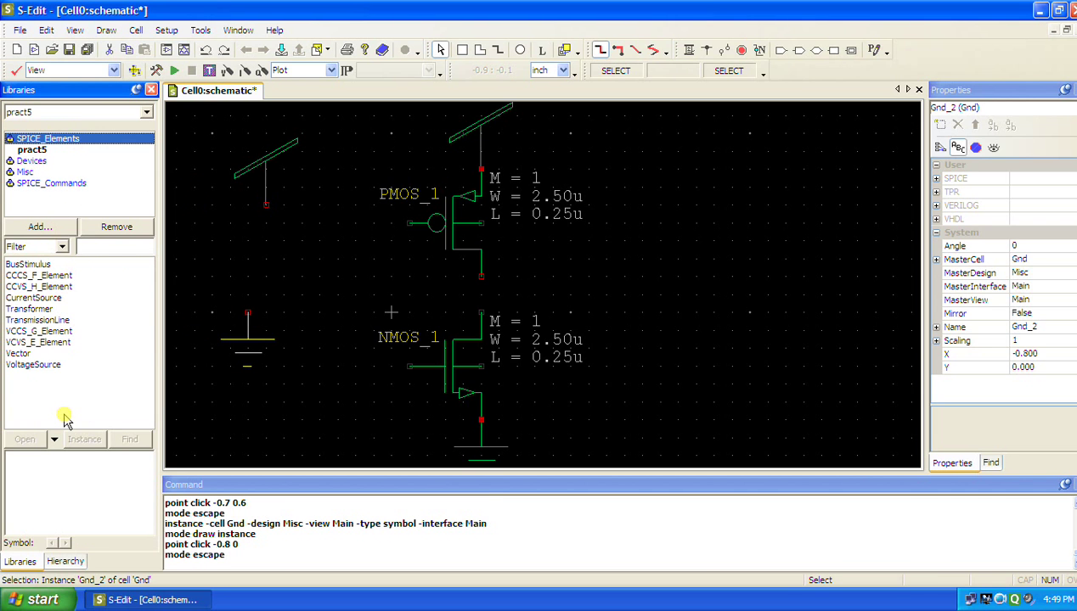
{"action": "left_click", "coordinate": [33, 364]}
{"action": "left_click", "coordinate": [84, 439]}
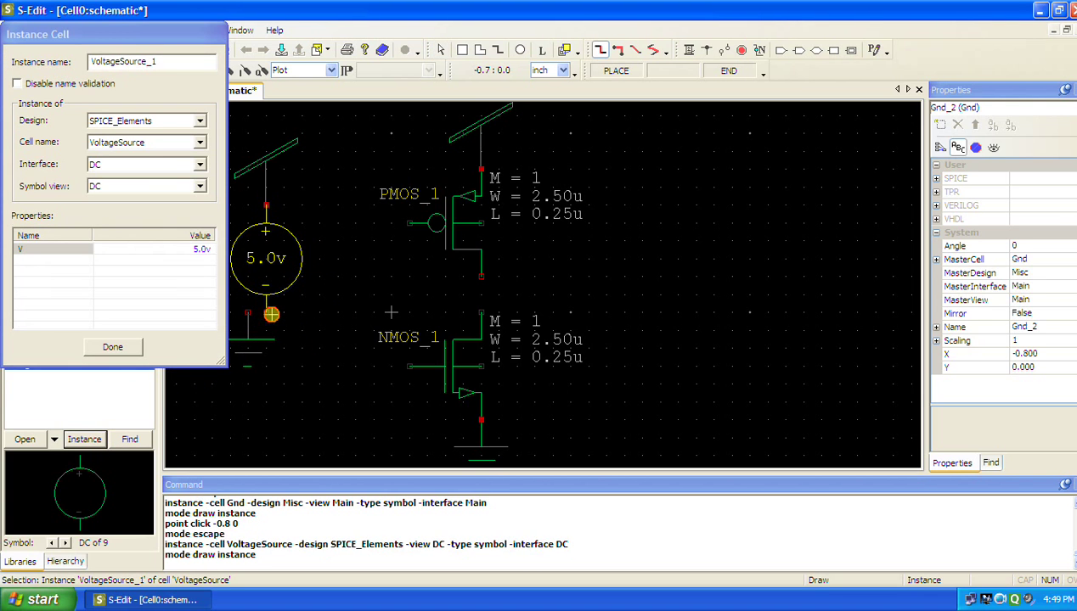
{"action": "left_click", "coordinate": [271, 314]}
{"action": "left_click", "coordinate": [130, 354]}
{"action": "left_click", "coordinate": [243, 347]}
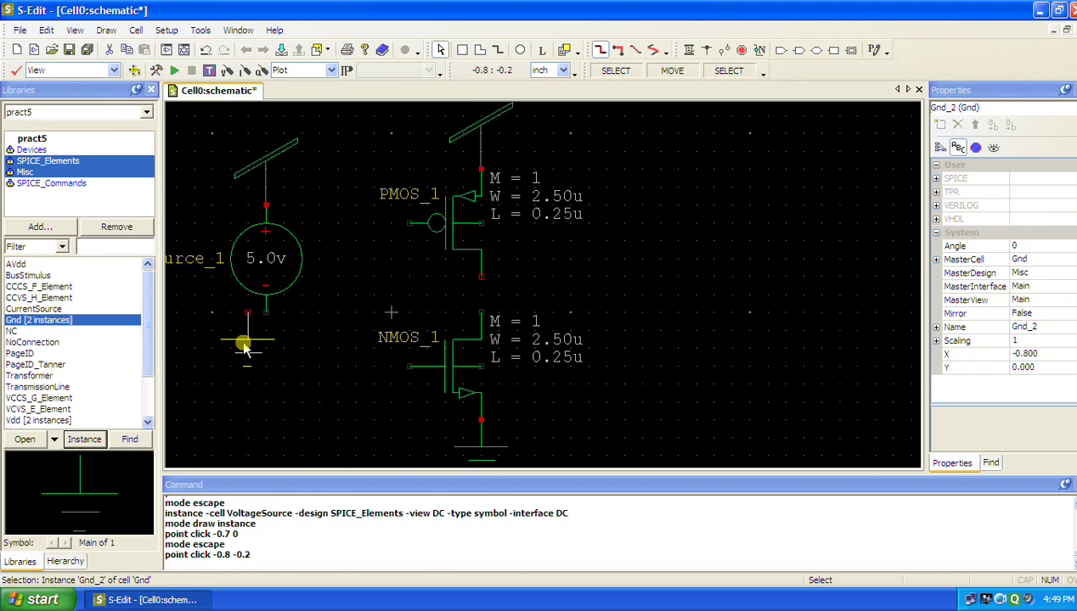
{"action": "middle_click_drag", "start_coordinate": [243, 346], "coordinate": [263, 346]}
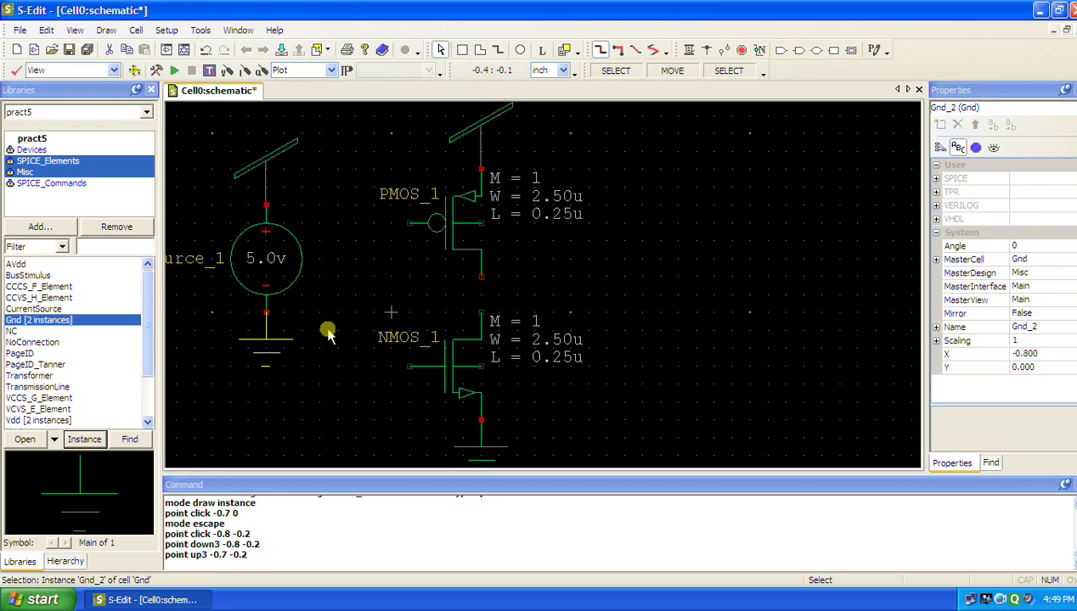
{"action": "left_click", "coordinate": [322, 330]}
{"action": "left_click", "coordinate": [322, 239]}
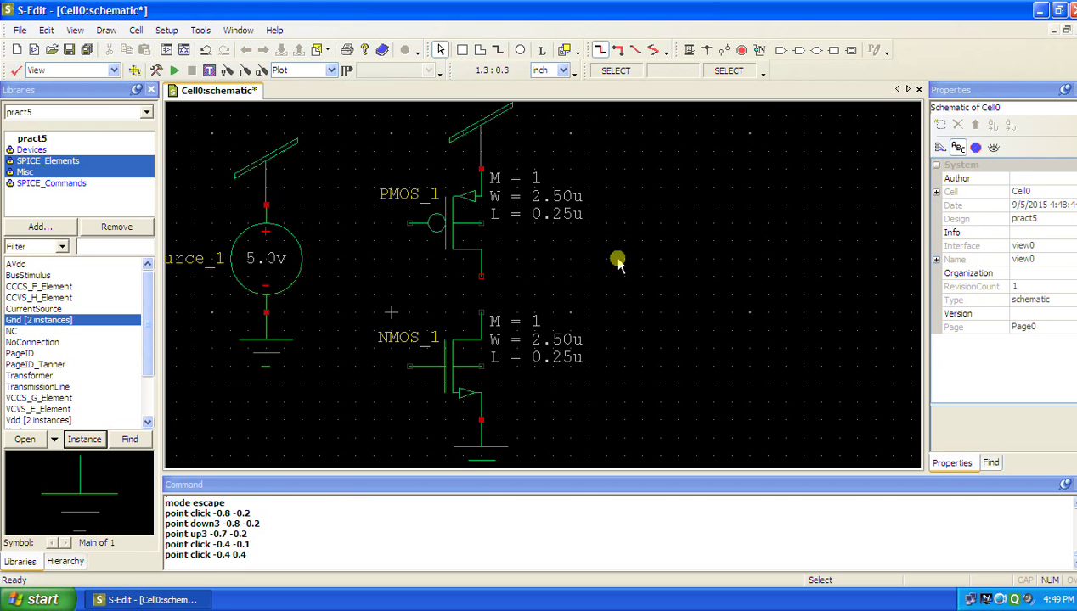
Wire the PMOS gate to the NMOS gate and the PMOS drain to the NMOS drain
{"action": "left_click", "coordinate": [669, 53]}
{"action": "left_click", "coordinate": [392, 228]}
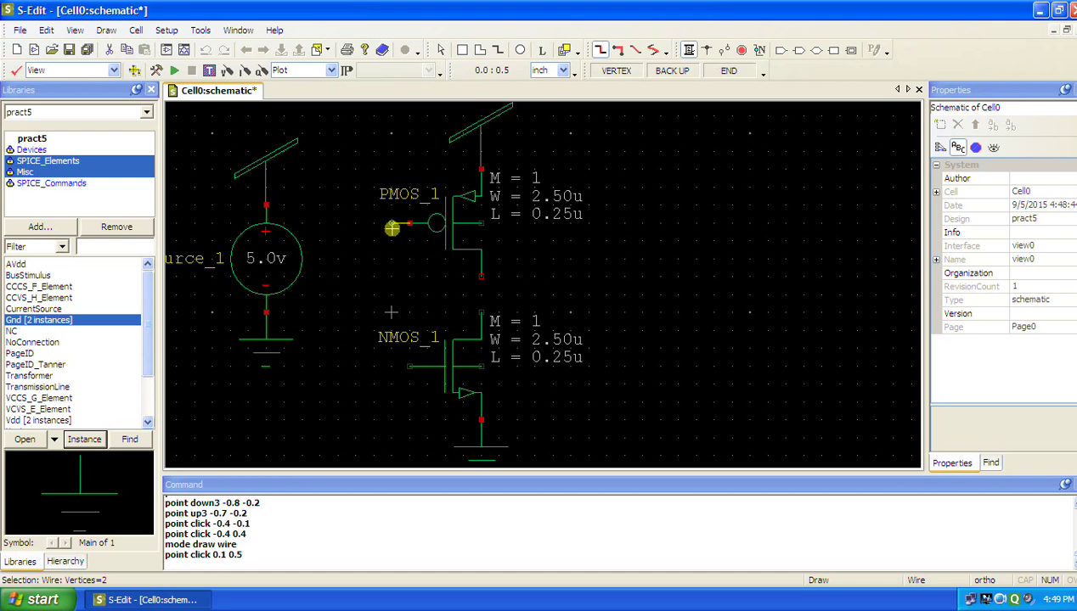
{"action": "left_click", "coordinate": [355, 224]}
{"action": "left_click", "coordinate": [355, 366]}
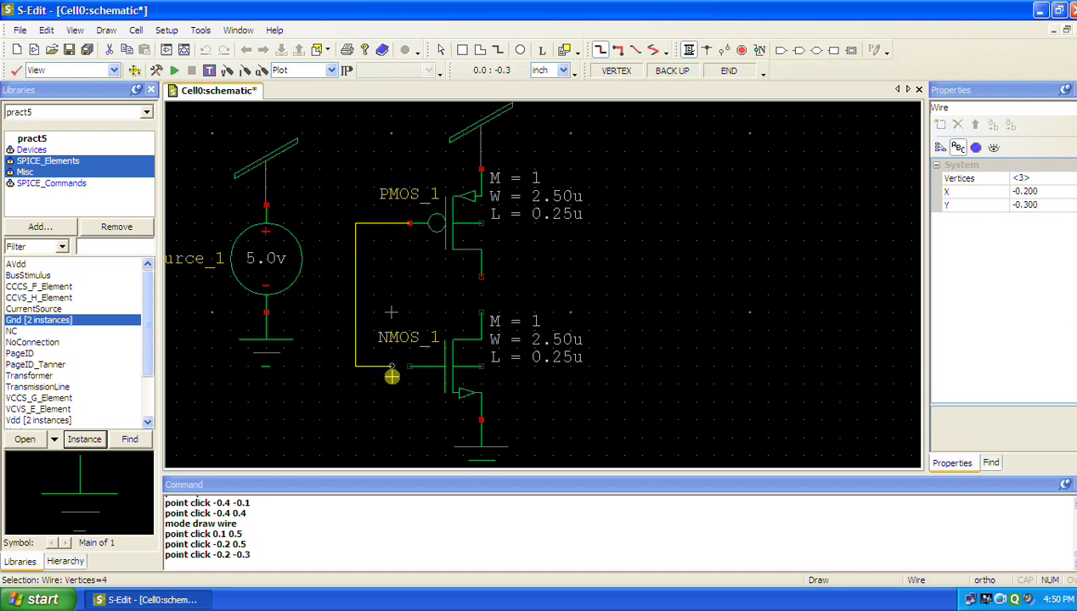
{"action": "left_click", "coordinate": [409, 366]}
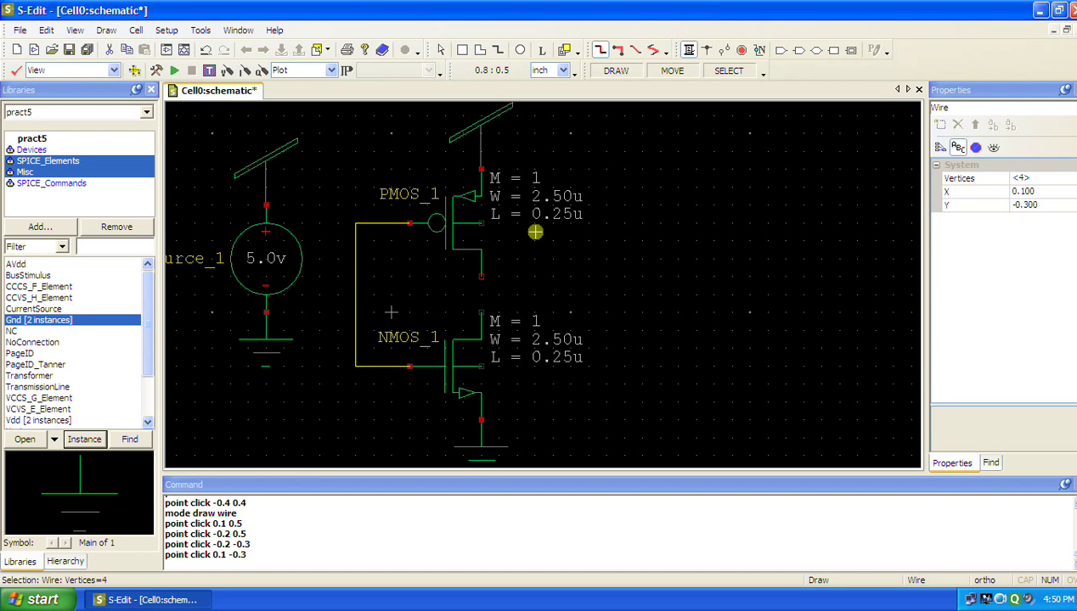
{"action": "left_click", "coordinate": [485, 278]}
{"action": "left_click", "coordinate": [481, 313]}
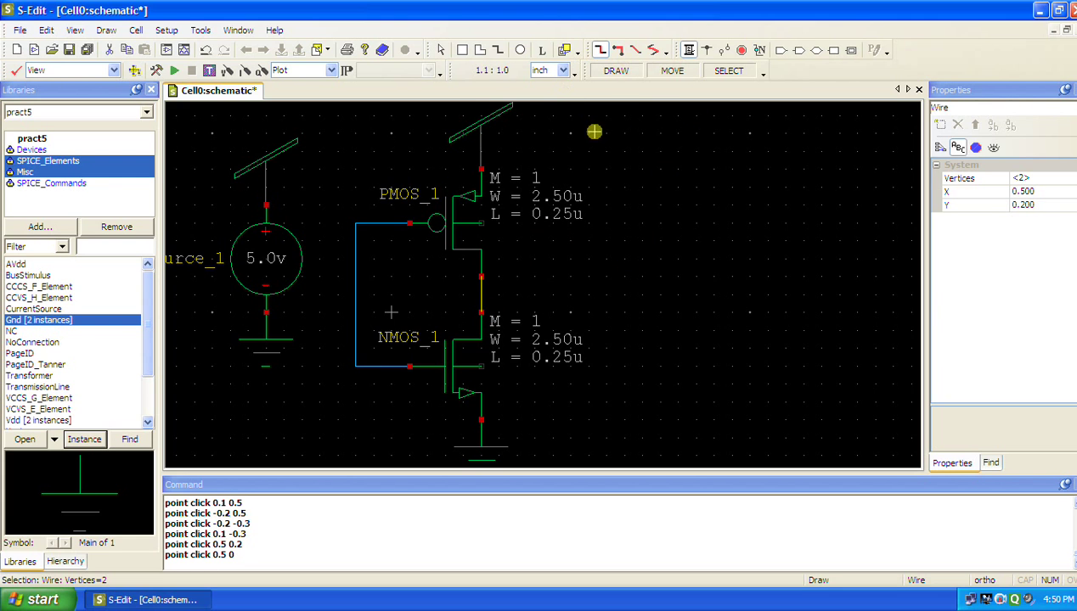
{"action": "left_click", "coordinate": [441, 49]}
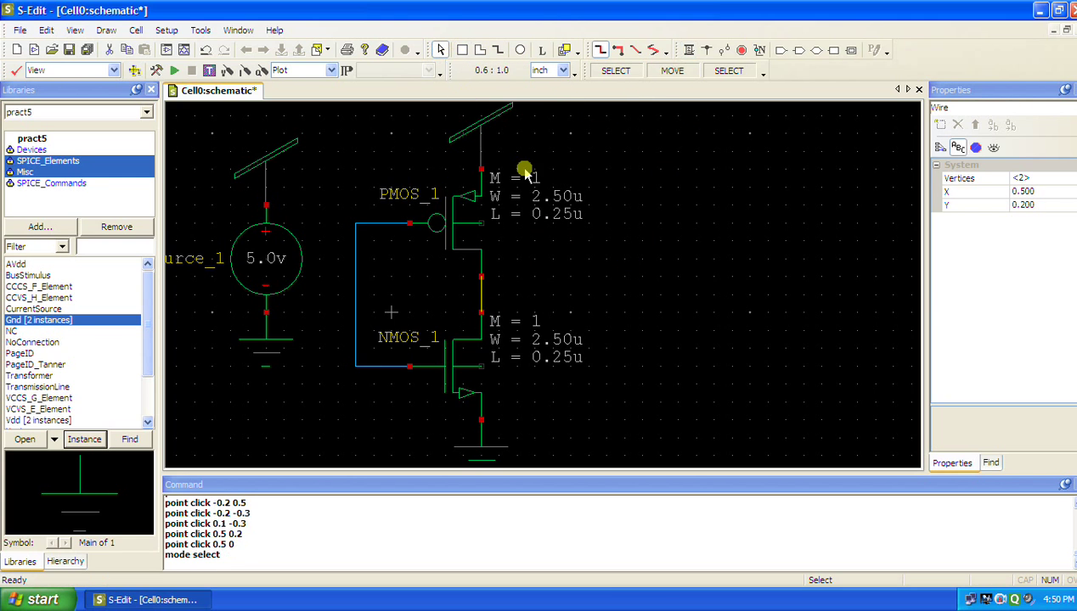
{"action": "left_click", "coordinate": [663, 243]}
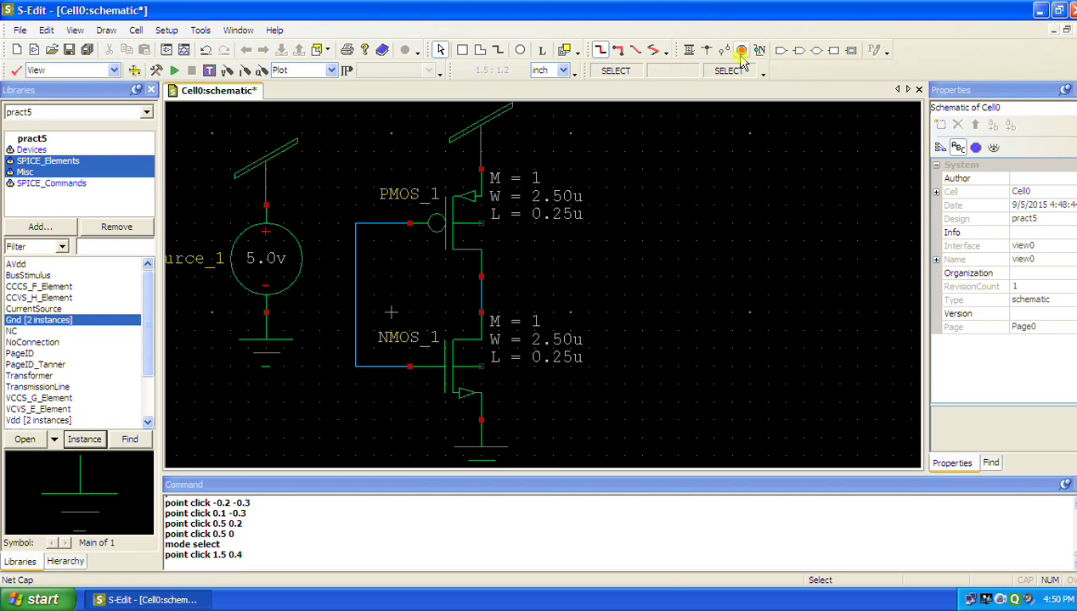
Add a rotated input port named input on the shared gate wire
{"action": "left_click", "coordinate": [780, 51]}
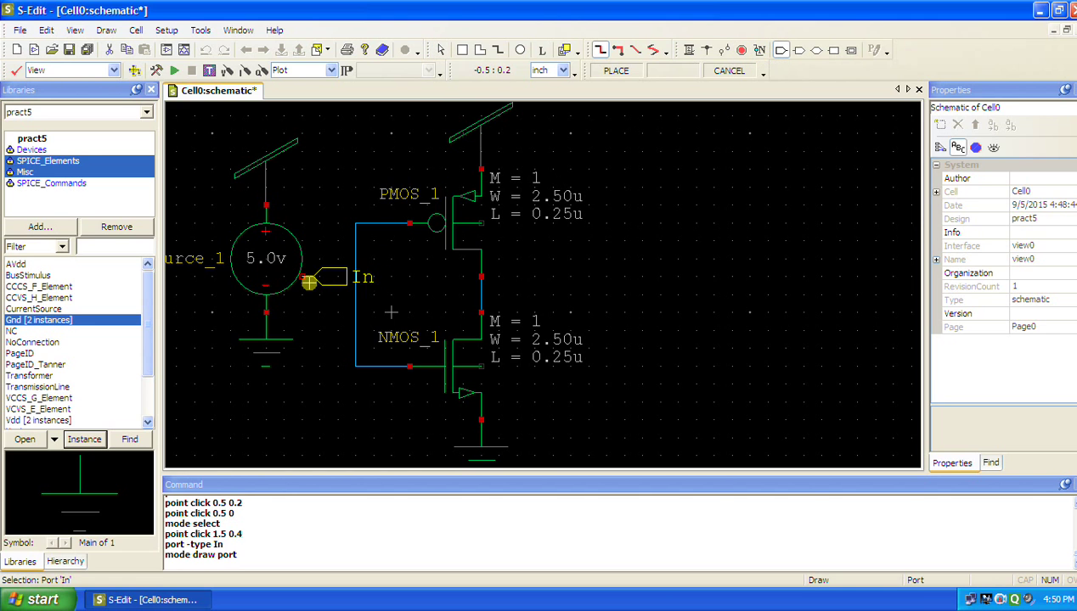
{"action": "key", "text": "r"}
{"action": "key", "text": "r"}
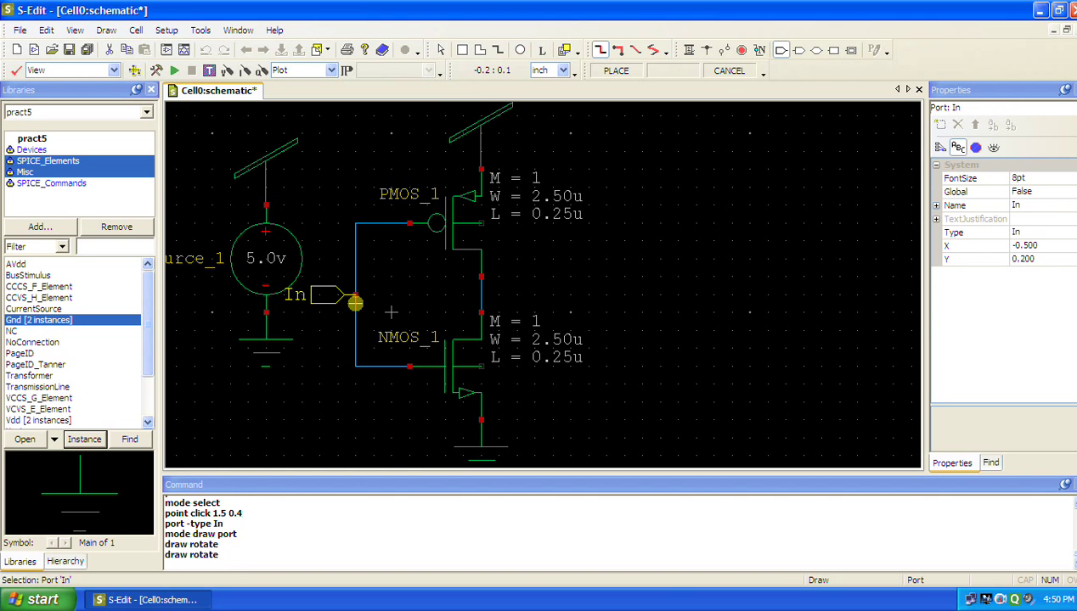
{"action": "left_click", "coordinate": [390, 313]}
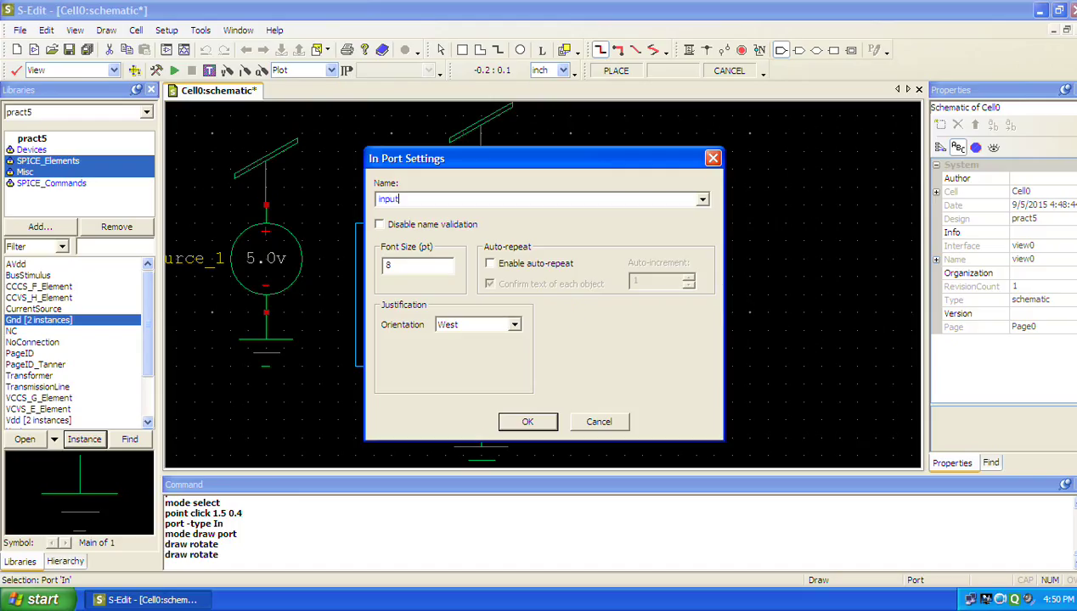
{"action": "left_click", "coordinate": [527, 422]}
{"action": "left_click", "coordinate": [630, 333]}
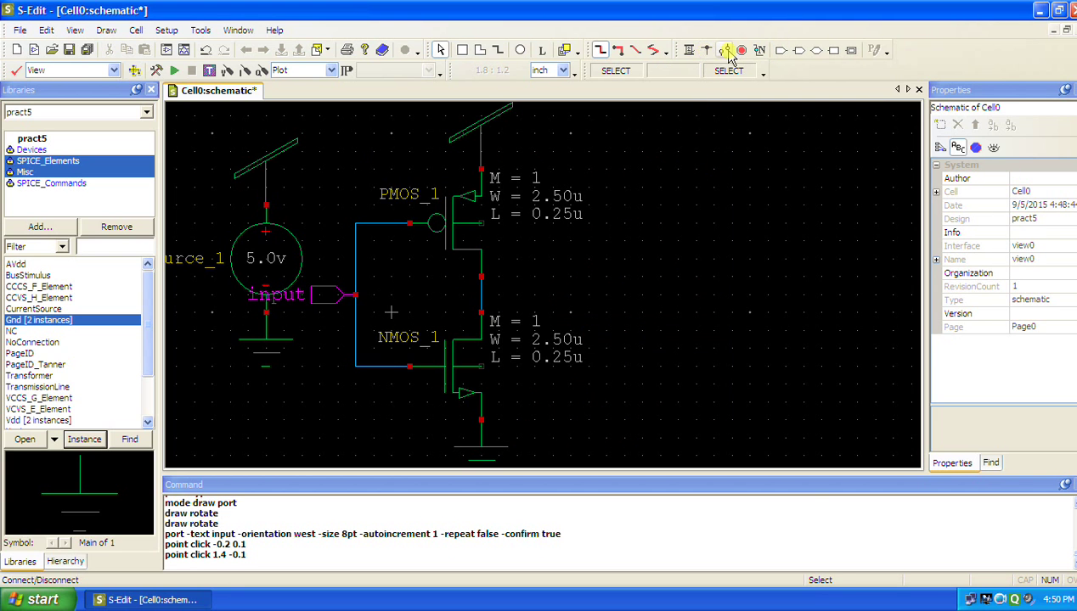
Add an output port named Output at the joined drains
{"action": "left_click", "coordinate": [798, 50]}
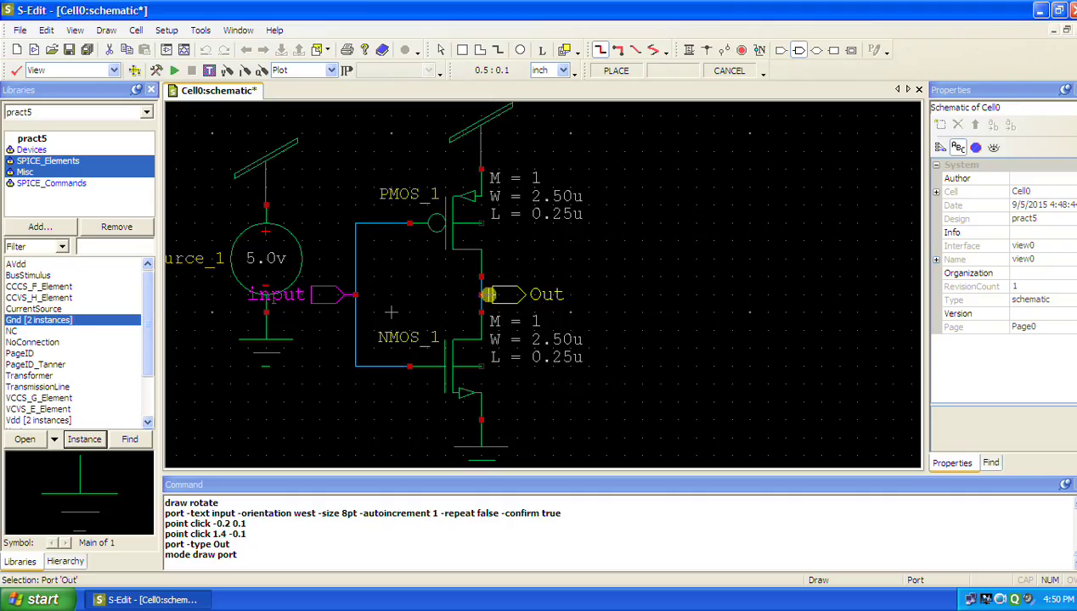
{"action": "left_click", "coordinate": [491, 297]}
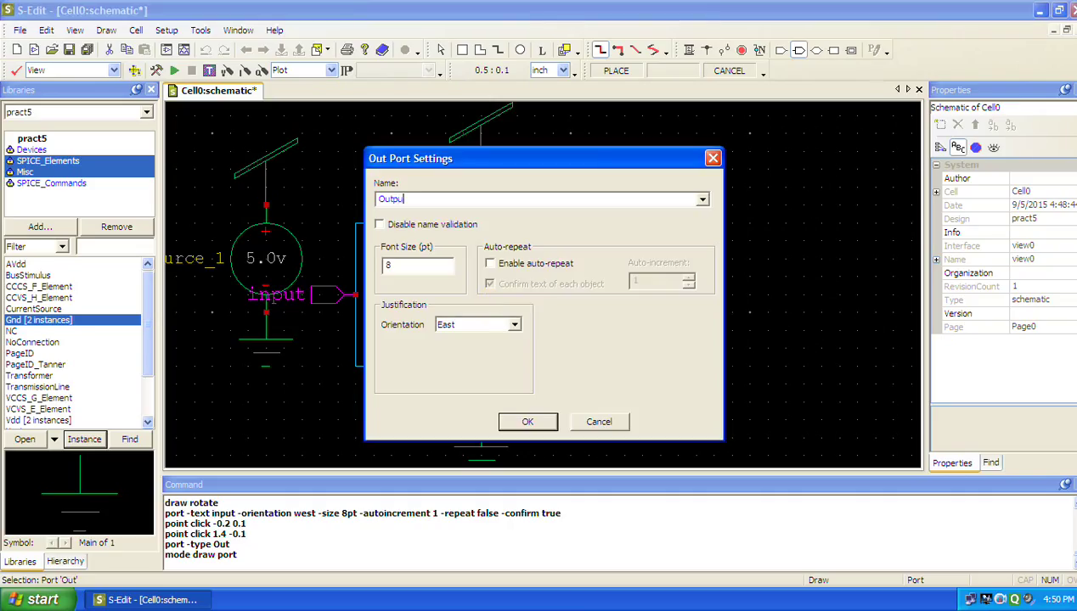
{"action": "type", "text": "Output"}
{"action": "left_click", "coordinate": [520, 418]}
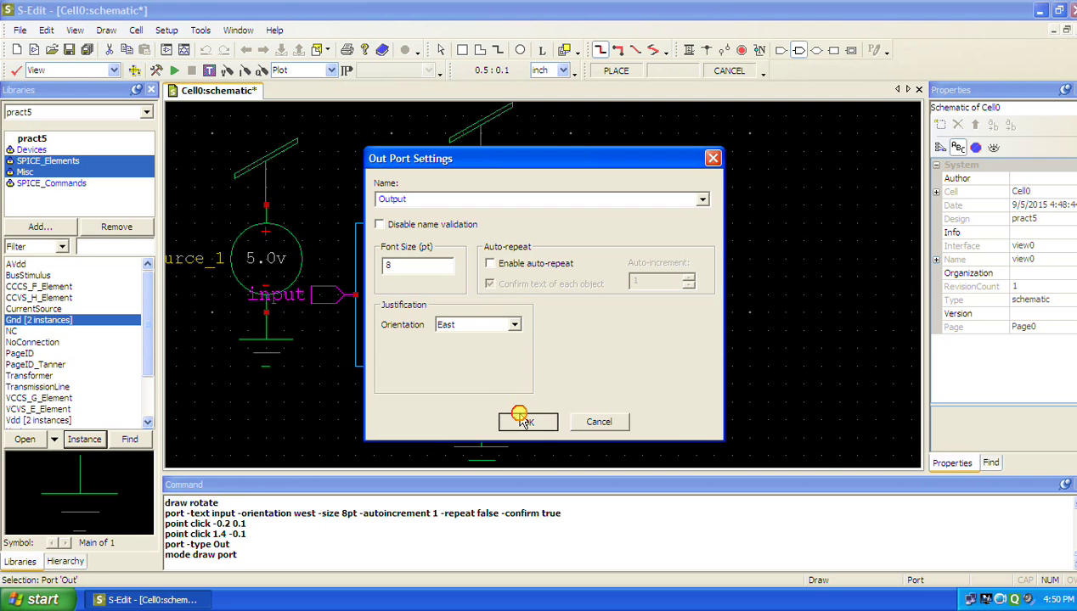
{"action": "left_click", "coordinate": [624, 312]}
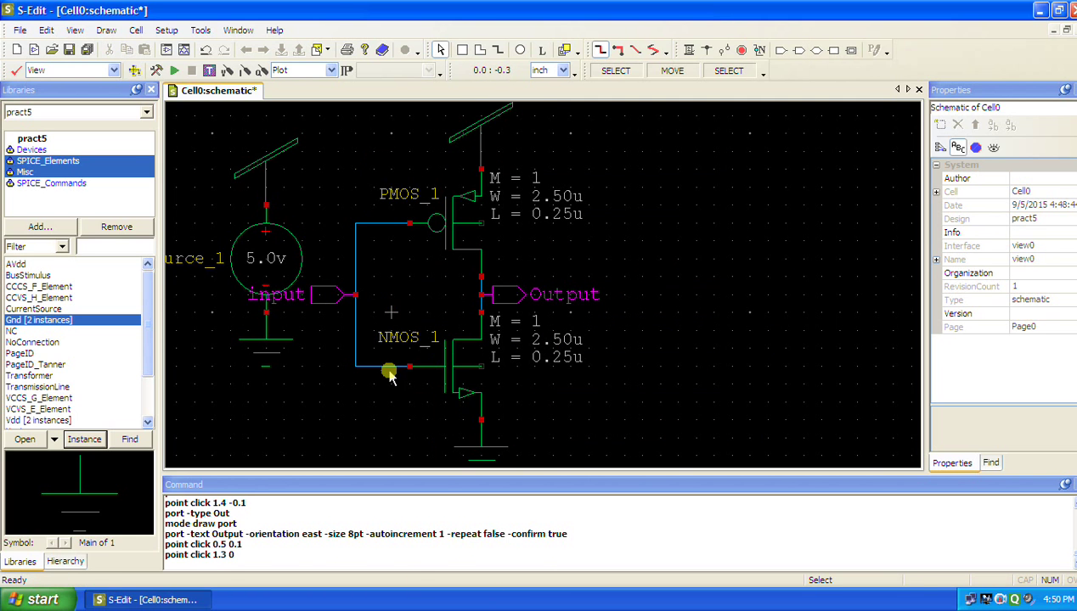
{"action": "scroll", "coordinate": [387, 372], "scroll_direction": "down", "scroll_amount": 1}
Start a new VoltageSource instance, VoltageSource_2, from the SPICE_Elements library
{"action": "scroll", "coordinate": [371, 425], "scroll_direction": "up", "scroll_amount": 1}
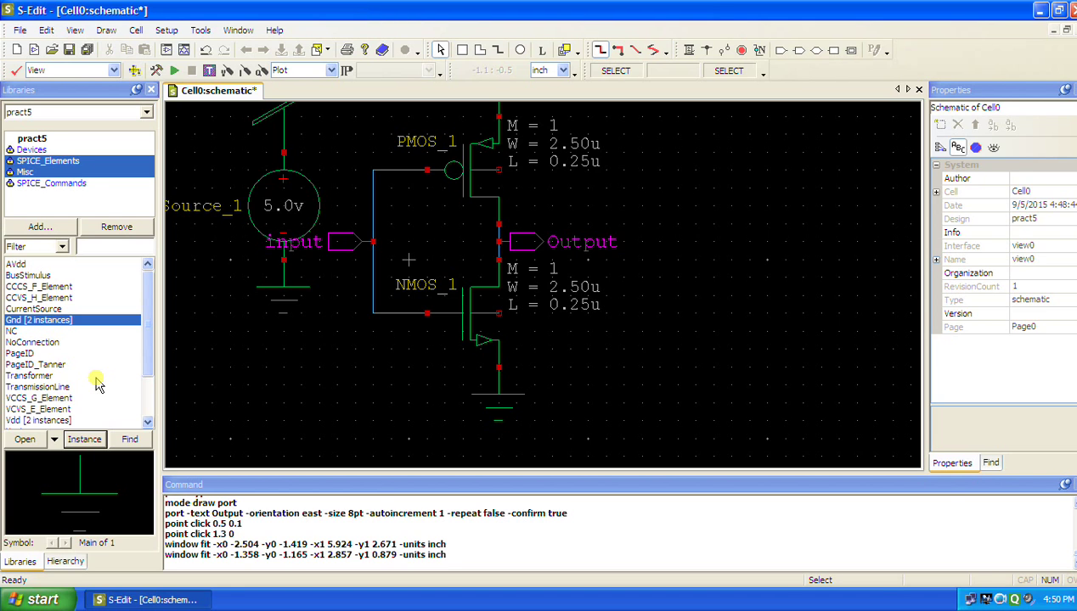
{"action": "left_click", "coordinate": [63, 184]}
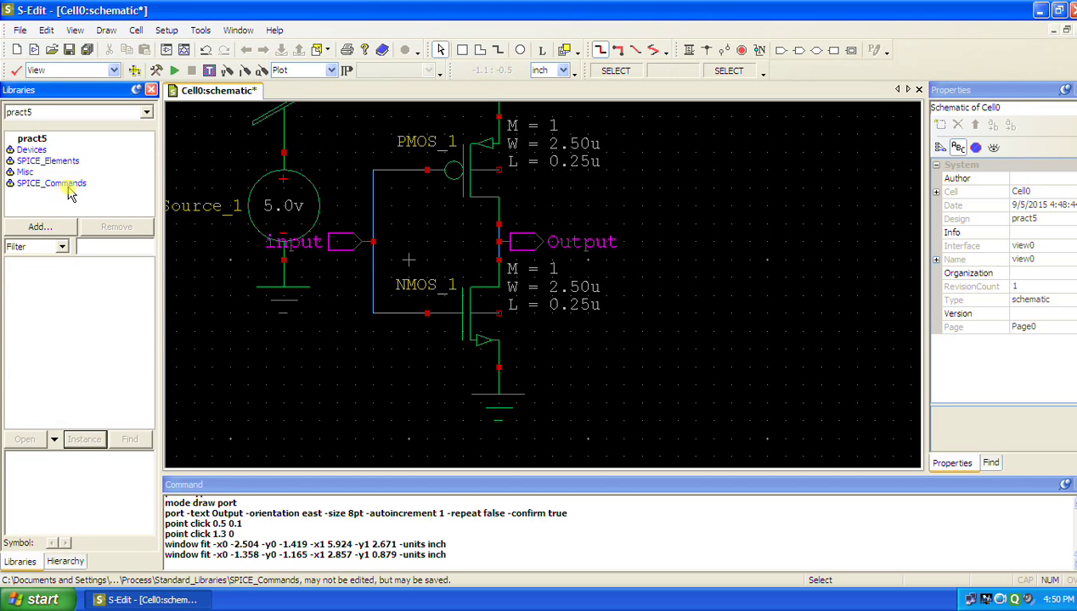
{"action": "left_click", "coordinate": [32, 149]}
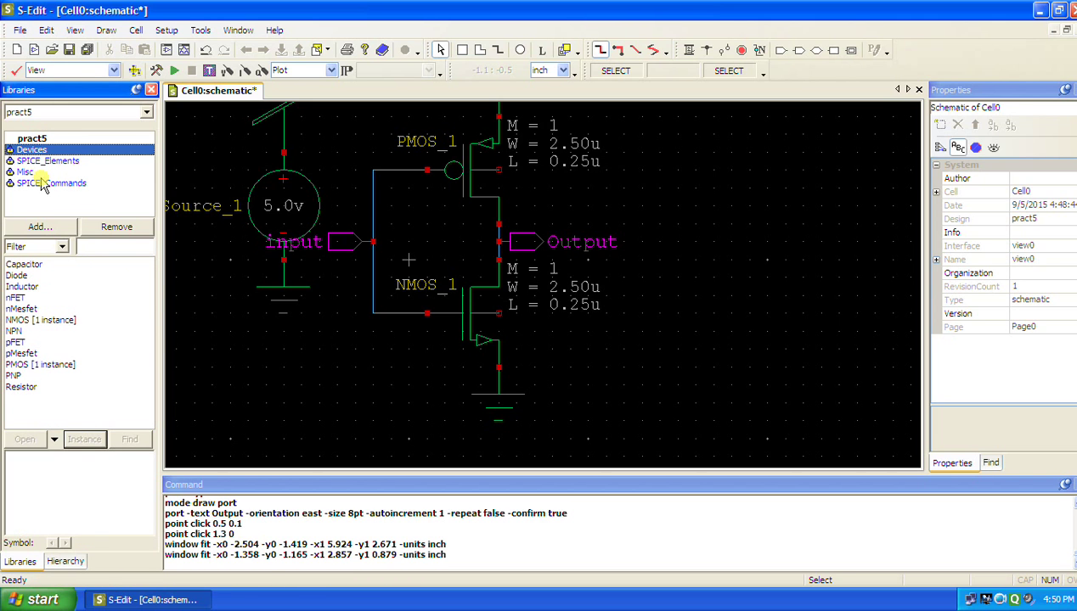
{"action": "left_click", "coordinate": [52, 183]}
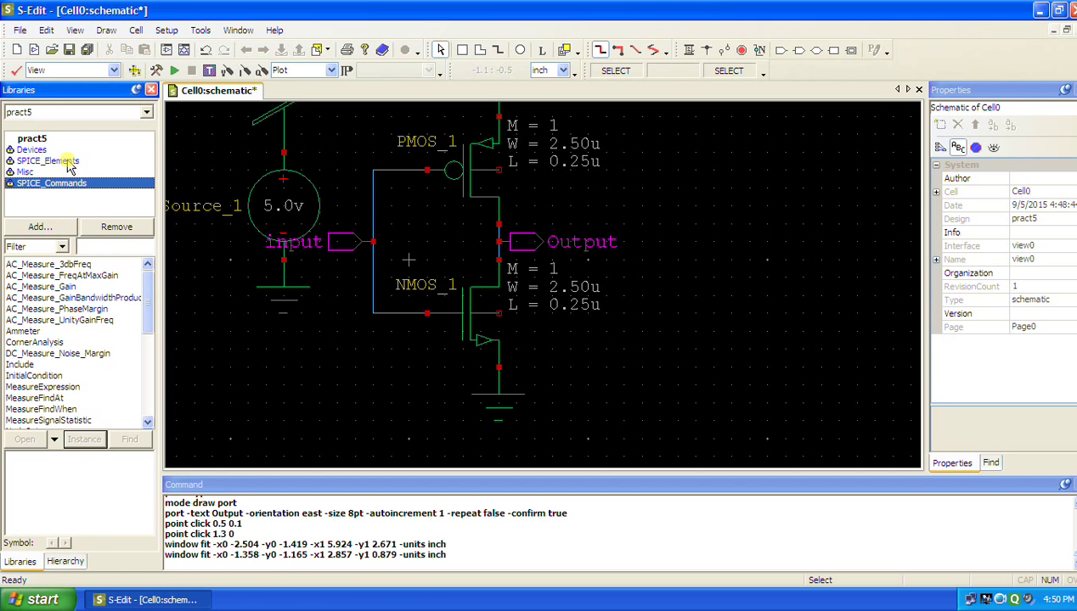
{"action": "left_click", "coordinate": [72, 161]}
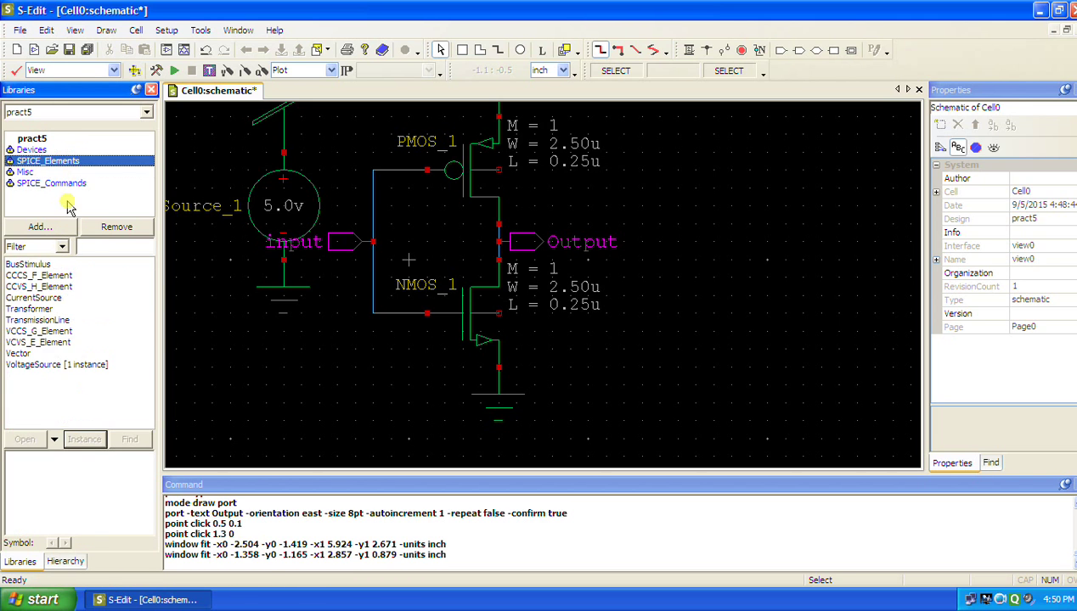
{"action": "left_click", "coordinate": [51, 365]}
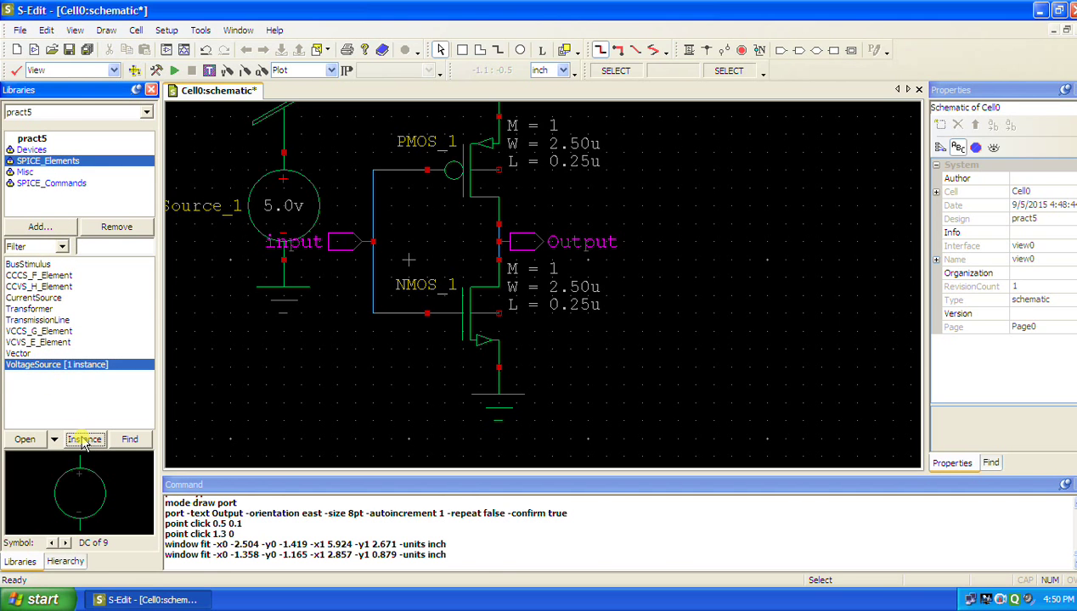
{"action": "left_click", "coordinate": [84, 440]}
{"action": "left_click", "coordinate": [196, 167]}
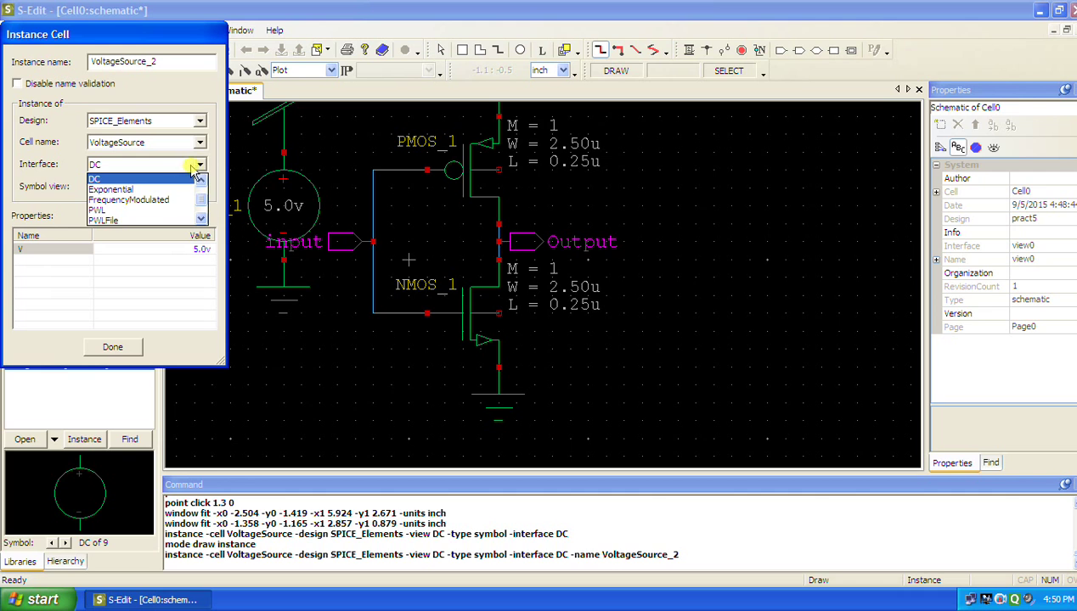
Set the new source to the Bit interface with bit pattern 001101
{"action": "left_click", "coordinate": [201, 178]}
{"action": "left_click", "coordinate": [145, 180]}
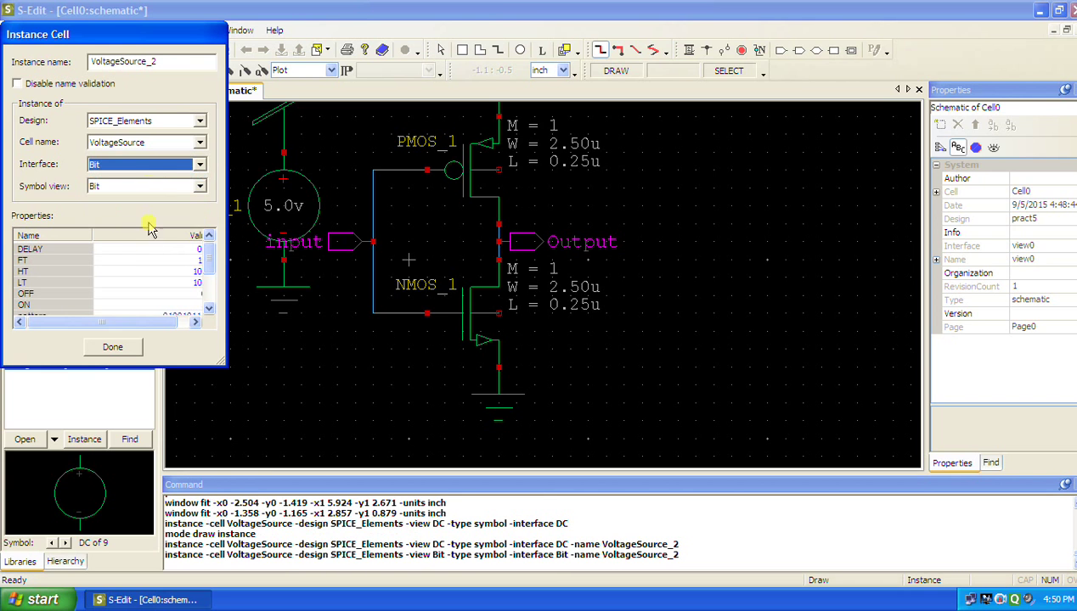
{"action": "left_click", "coordinate": [209, 310]}
{"action": "left_click", "coordinate": [210, 310]}
{"action": "left_click", "coordinate": [210, 309]}
{"action": "left_click", "coordinate": [209, 310]}
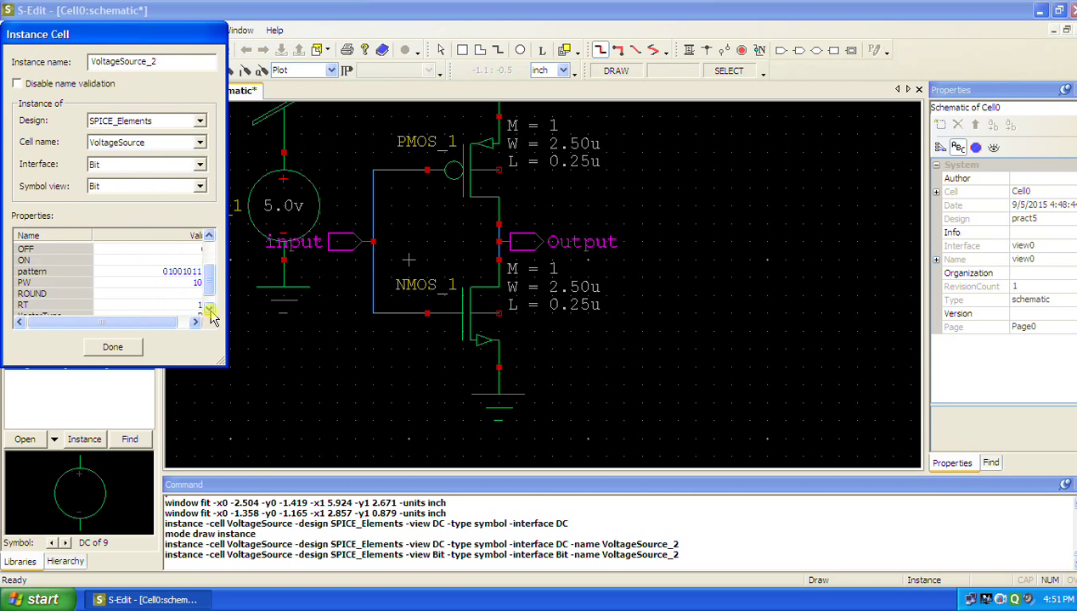
{"action": "left_click", "coordinate": [182, 257]}
{"action": "left_click", "coordinate": [183, 258]}
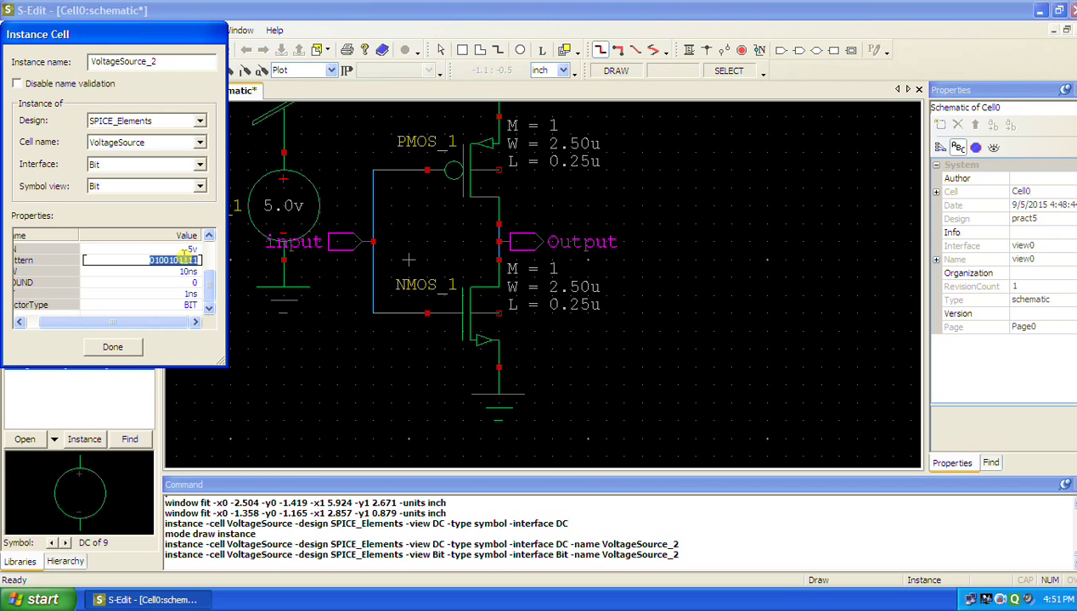
{"action": "type", "text": "0"}
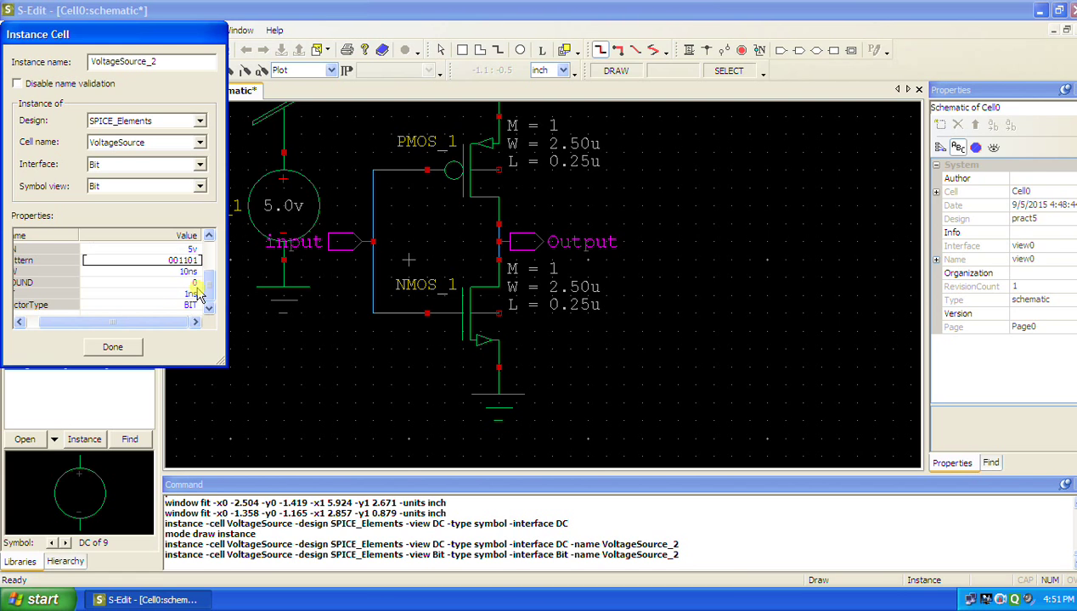
{"action": "left_click", "coordinate": [181, 272]}
{"action": "left_click", "coordinate": [181, 272]}
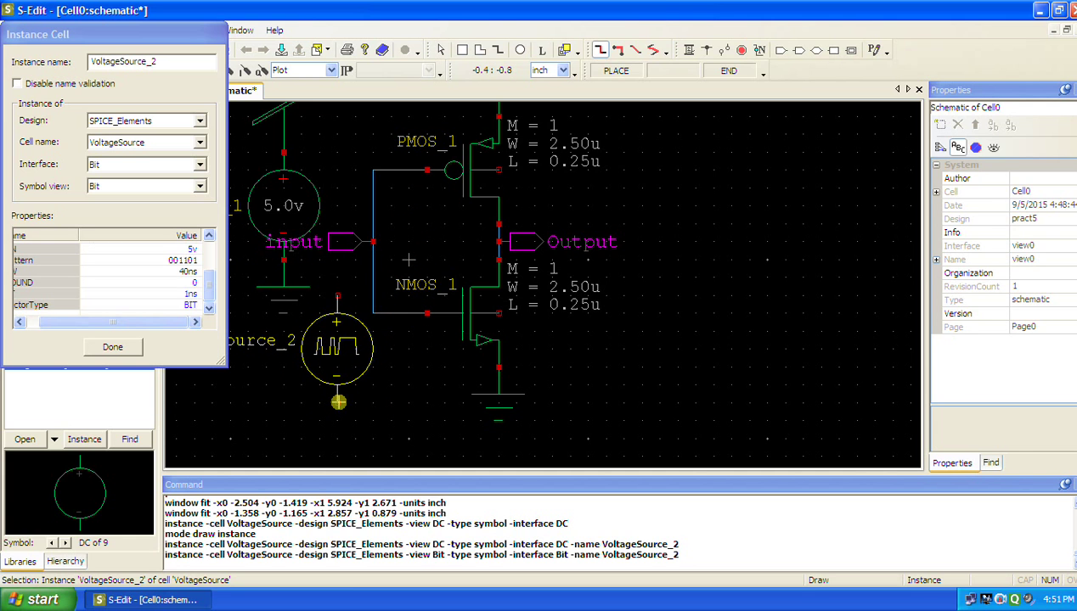
Place the Bit source VoltageSource_2 below the Input wire
{"action": "left_click", "coordinate": [341, 405]}
{"action": "left_click", "coordinate": [123, 348]}
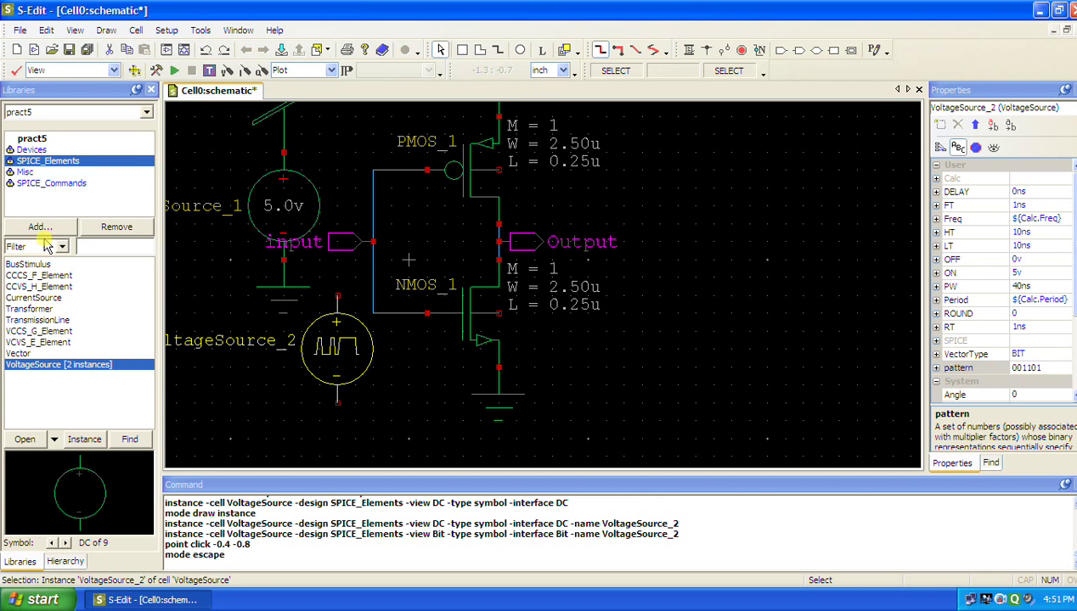
{"action": "left_click", "coordinate": [26, 172]}
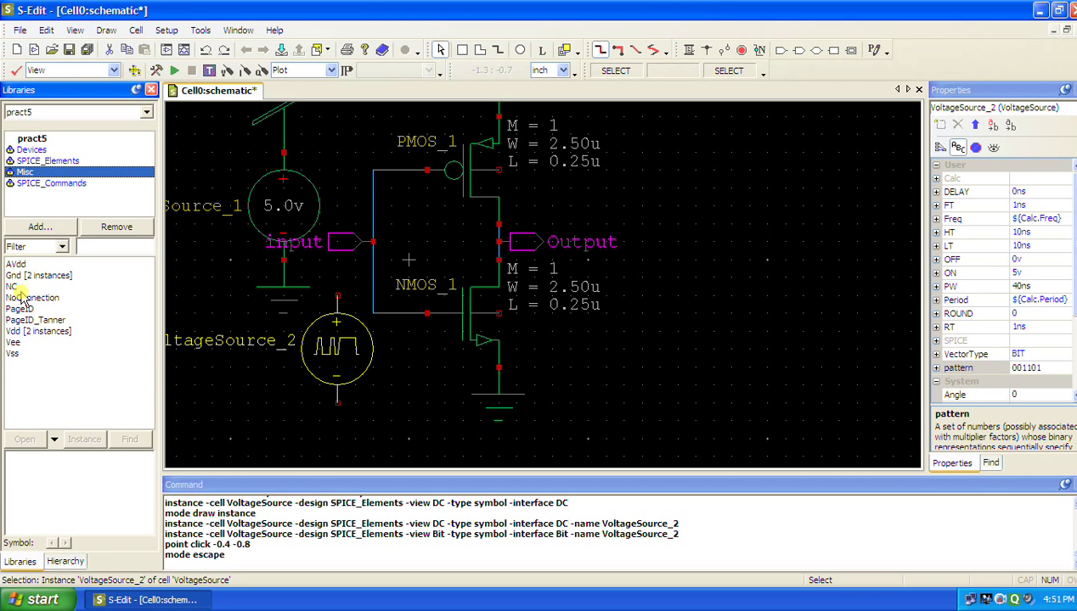
Place a Gnd symbol from the Misc library under VoltageSource_2's bottom terminal
{"action": "left_click", "coordinate": [26, 264]}
{"action": "left_click", "coordinate": [51, 275]}
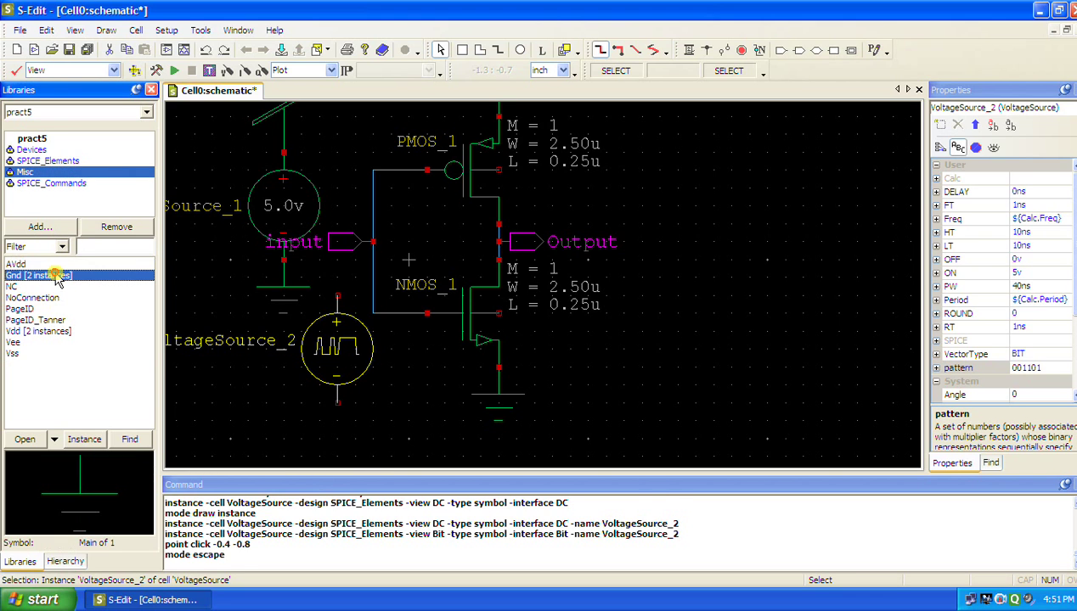
{"action": "left_click", "coordinate": [84, 439]}
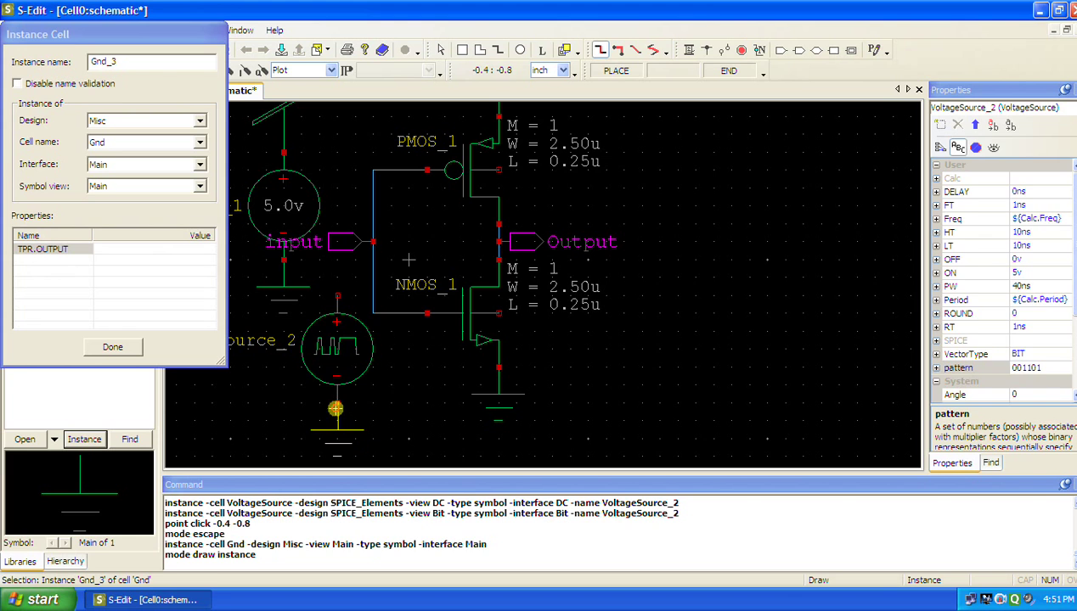
{"action": "left_click", "coordinate": [337, 404]}
{"action": "left_click", "coordinate": [127, 353]}
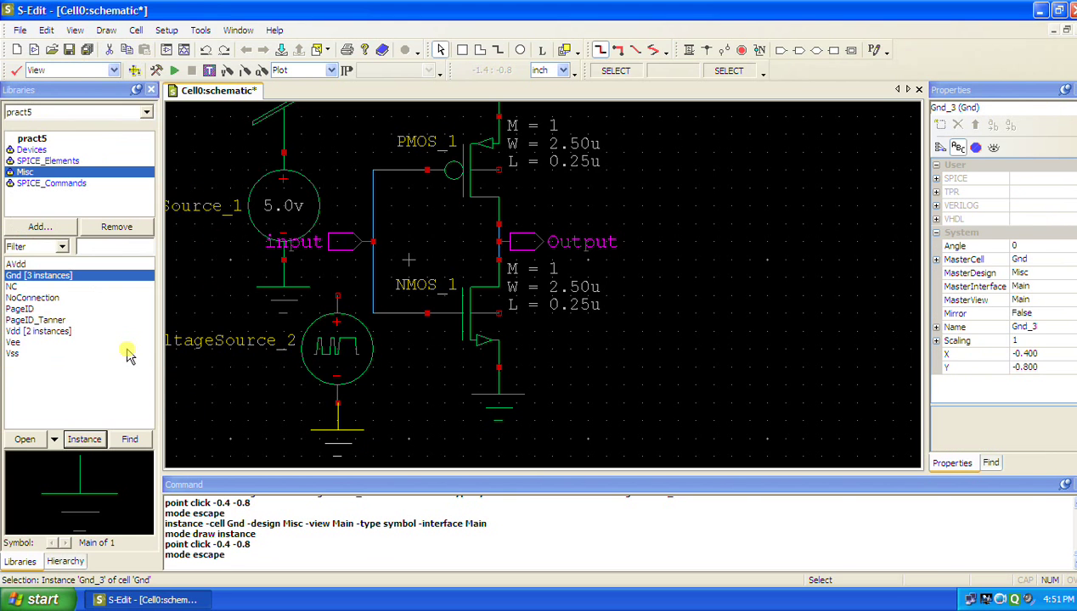
{"action": "left_click", "coordinate": [379, 386]}
Wire VoltageSource_2's top terminal to the Input net junction
{"action": "left_click", "coordinate": [620, 54]}
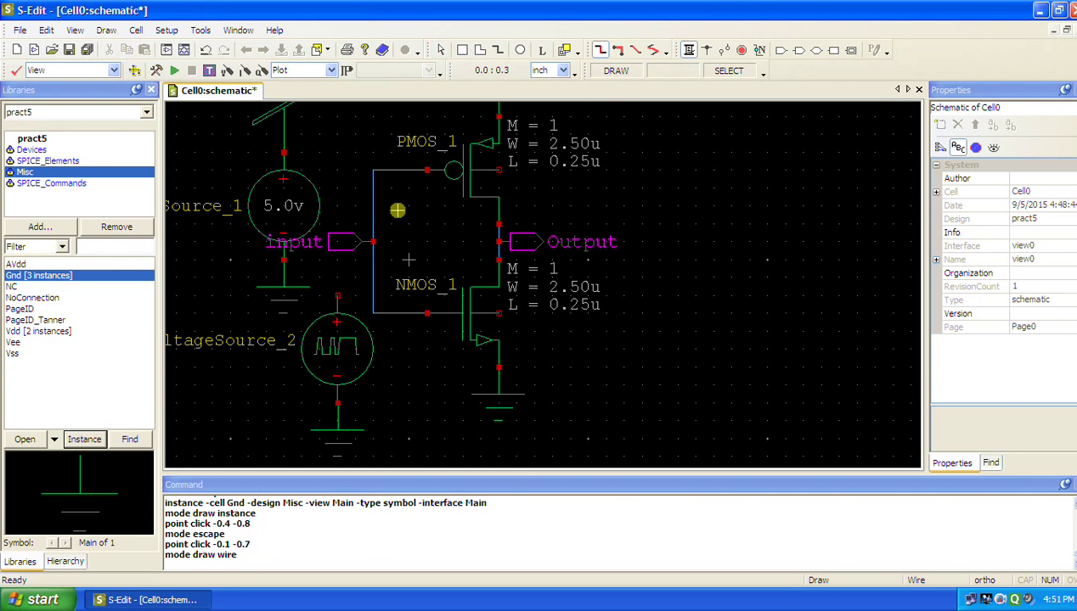
{"action": "left_click", "coordinate": [342, 299]}
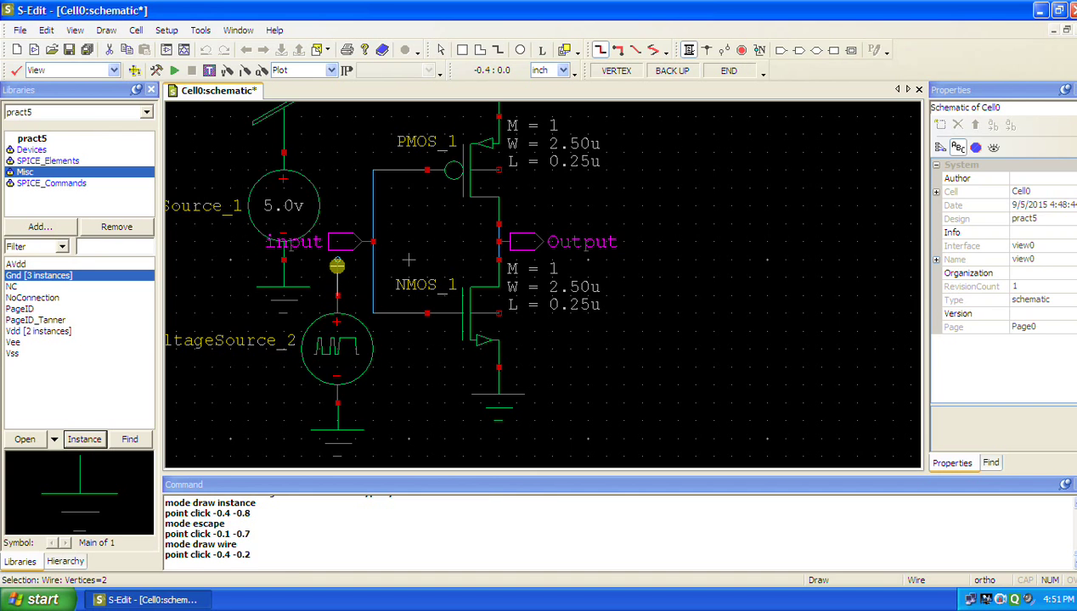
{"action": "left_click", "coordinate": [339, 265]}
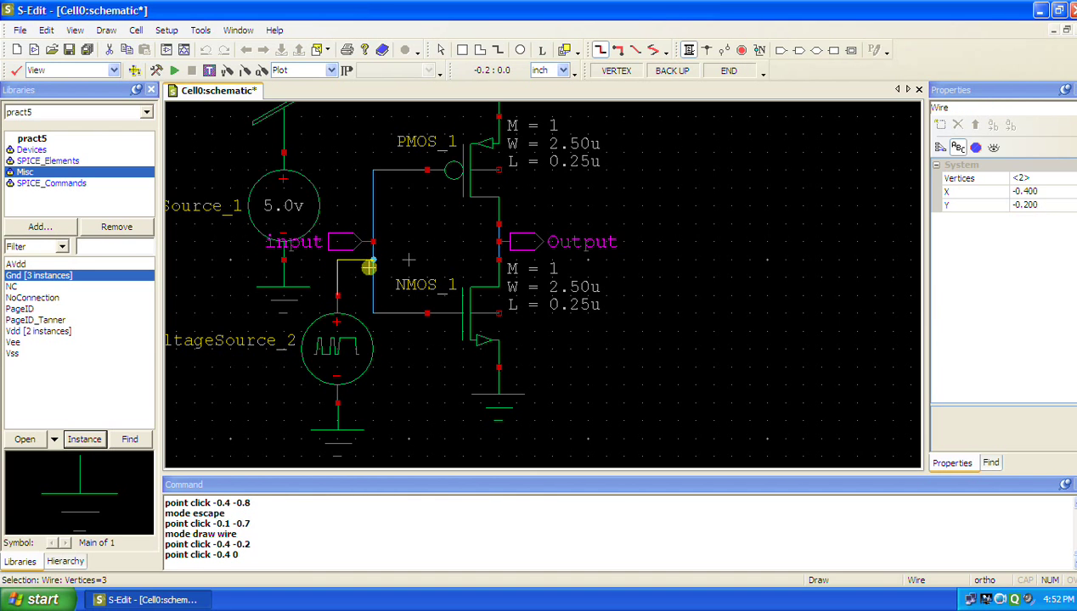
{"action": "left_click", "coordinate": [371, 257]}
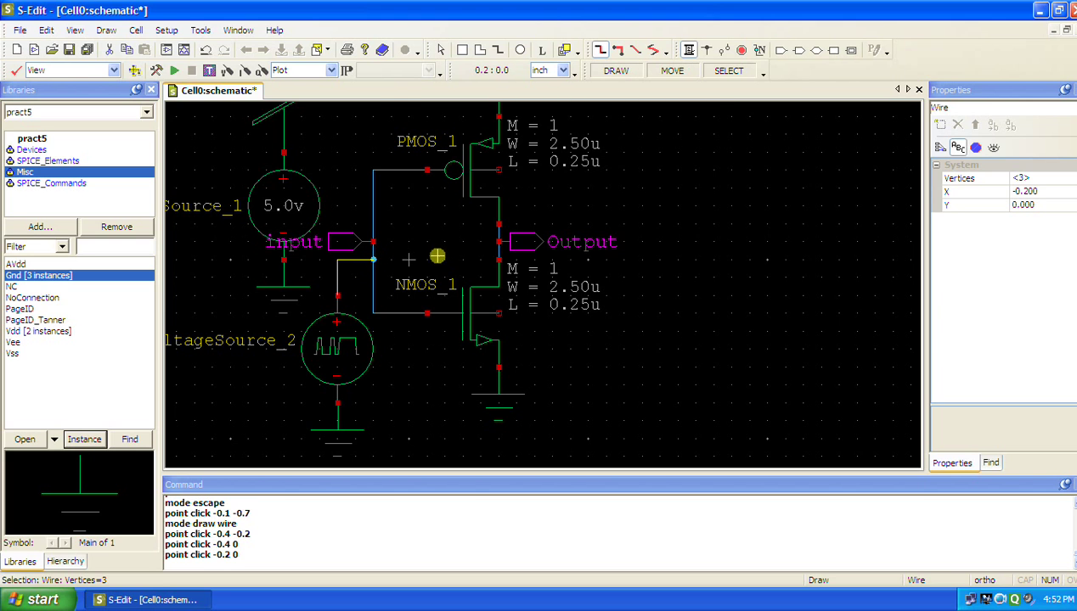
{"action": "left_click", "coordinate": [440, 49]}
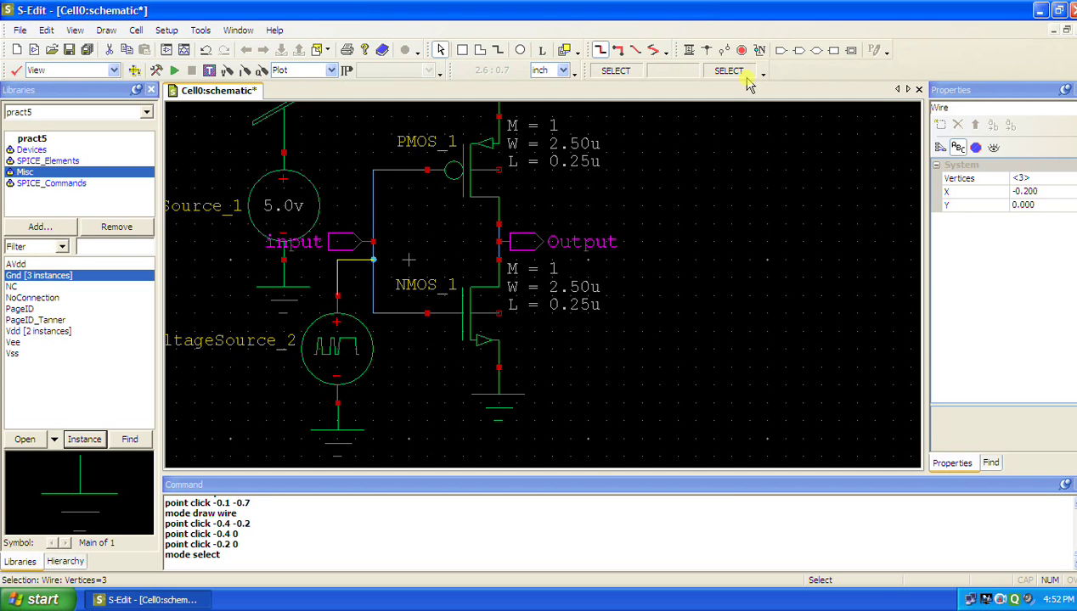
{"action": "left_click", "coordinate": [690, 351]}
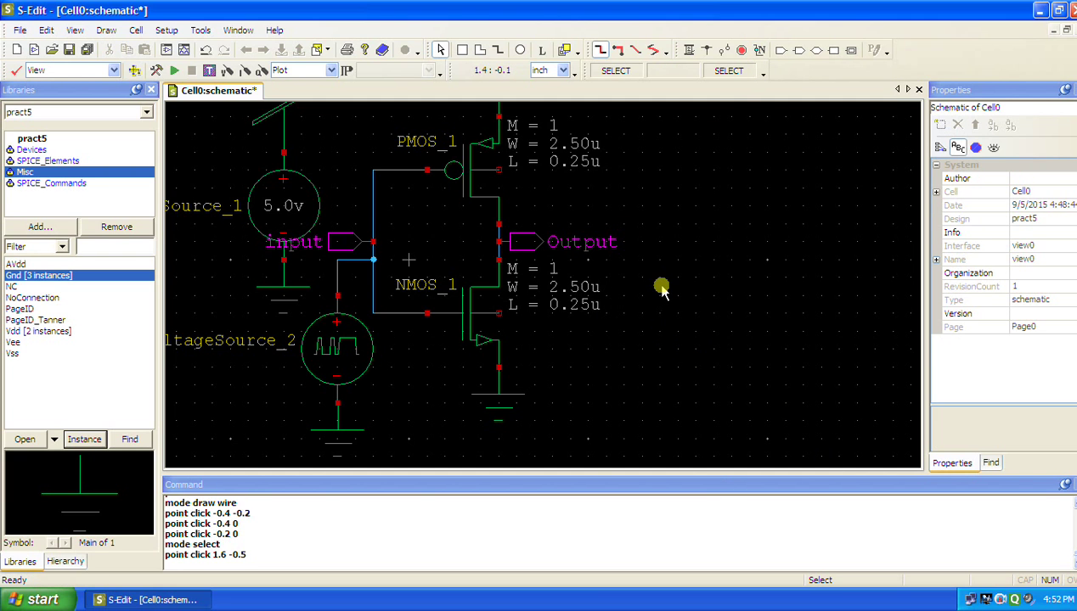
Save the design
{"action": "scroll", "coordinate": [661, 289], "scroll_direction": "down", "scroll_amount": 1}
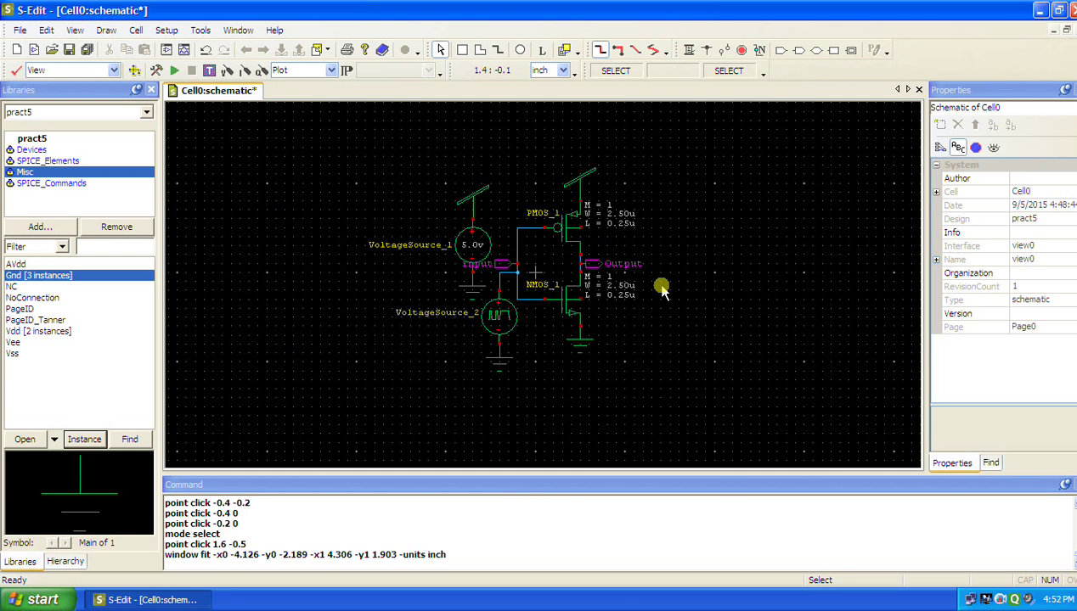
{"action": "scroll", "coordinate": [622, 268], "scroll_direction": "up", "scroll_amount": 1}
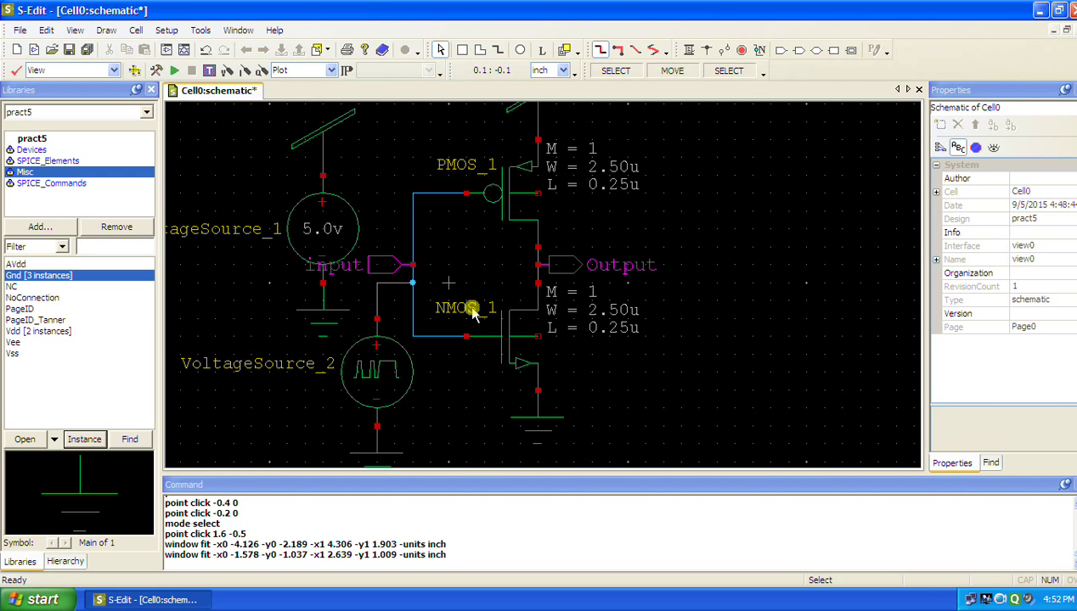
{"action": "left_click", "coordinate": [70, 50]}
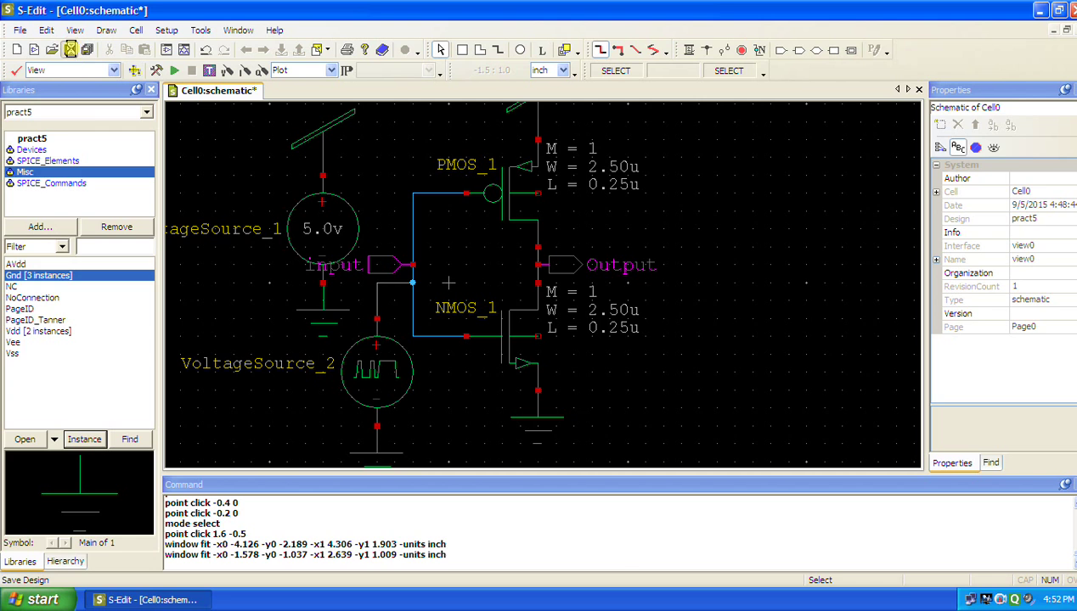
Enable Transient/Fourier analysis and include Nmos Model.txt from the Desktop
{"action": "left_click", "coordinate": [156, 70]}
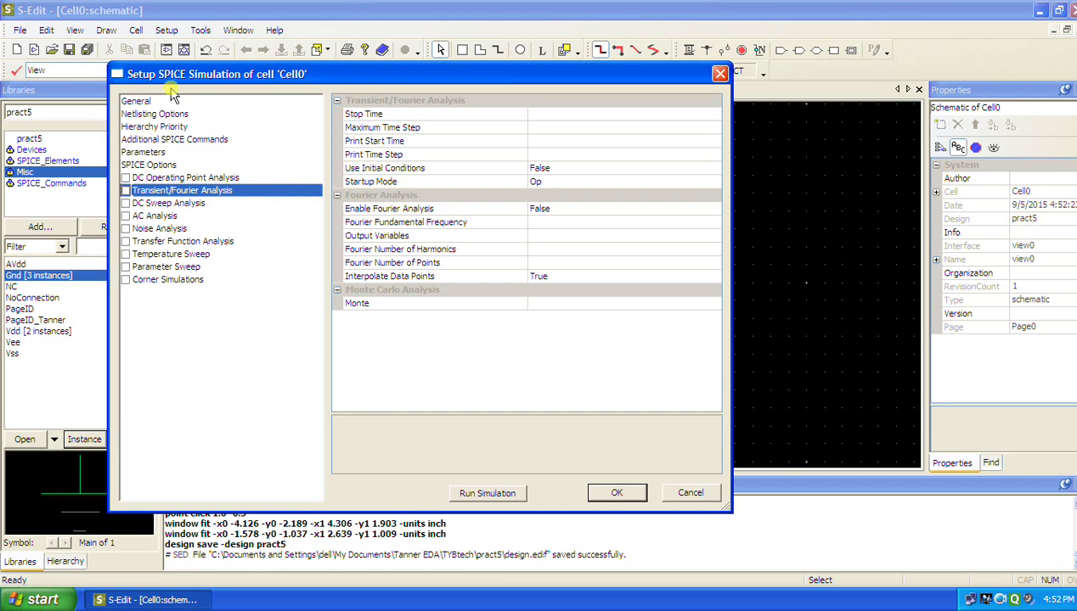
{"action": "left_click", "coordinate": [190, 103]}
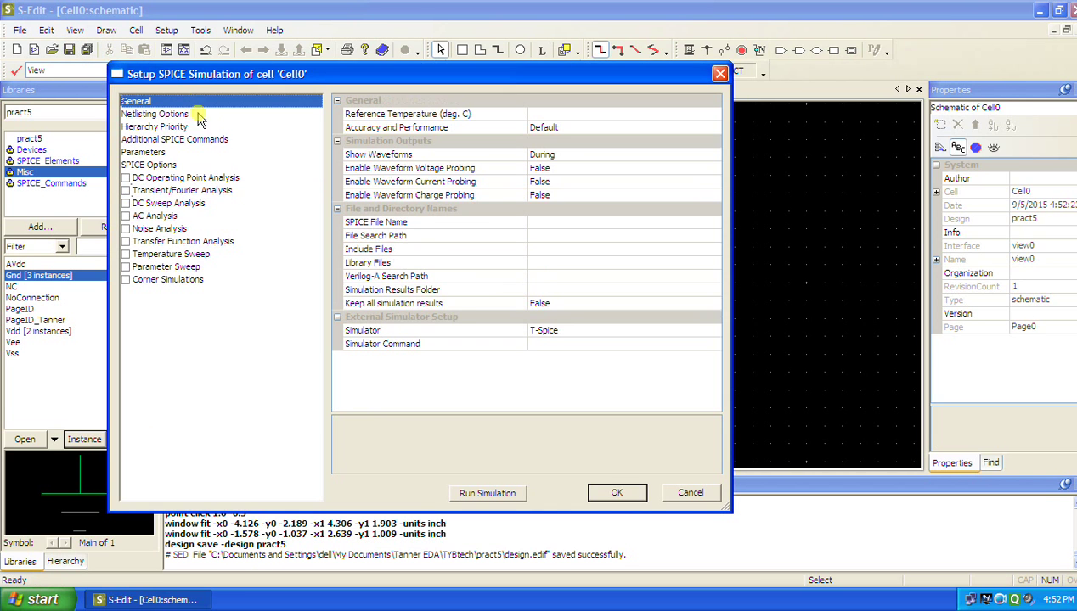
{"action": "left_click", "coordinate": [195, 194]}
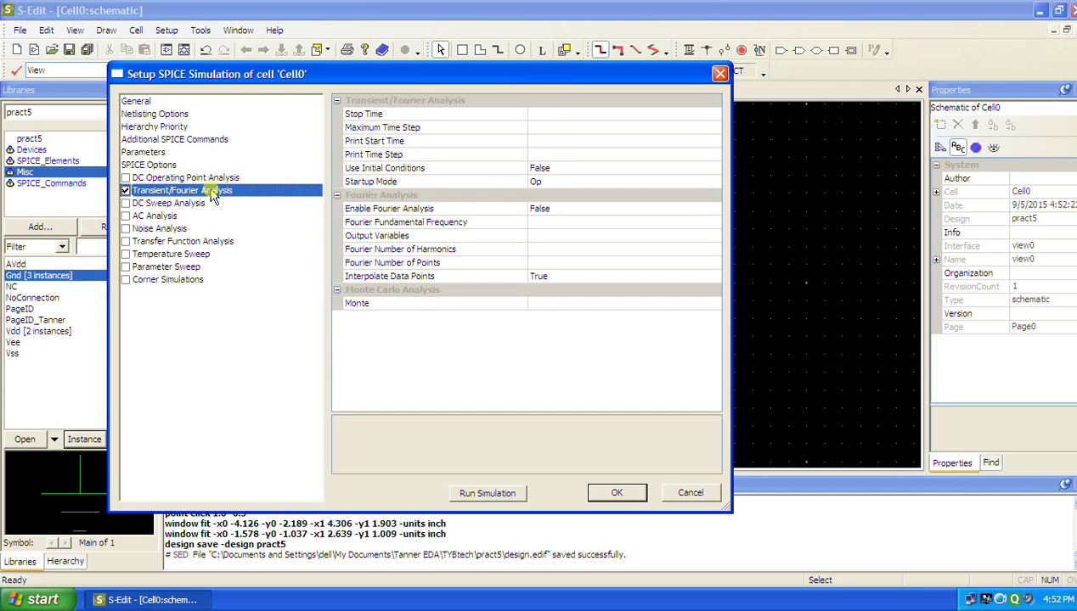
{"action": "left_click", "coordinate": [159, 101]}
{"action": "left_click", "coordinate": [594, 249]}
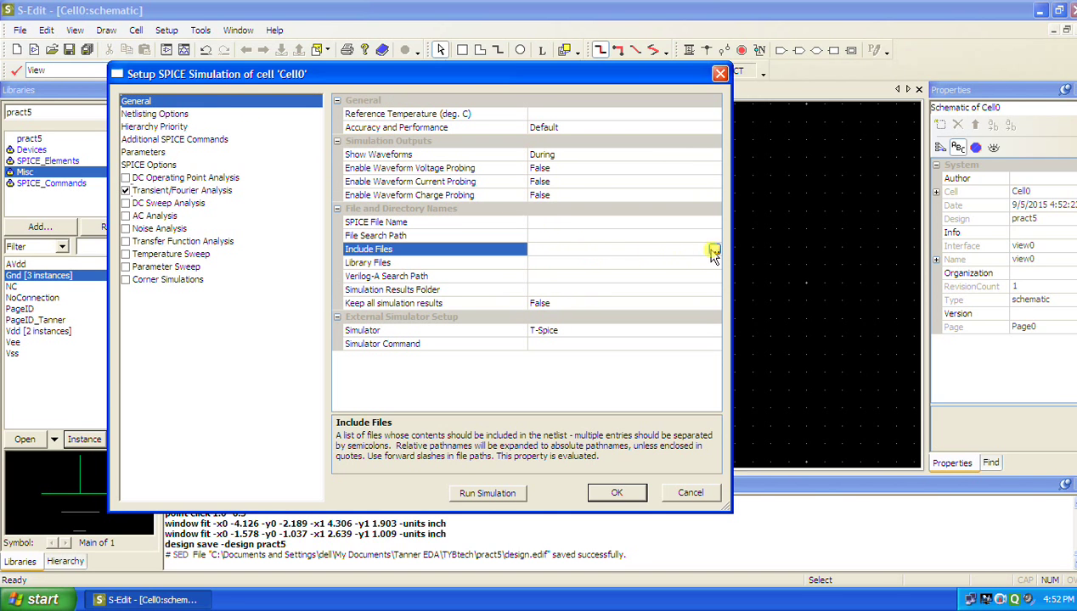
{"action": "left_click", "coordinate": [714, 251]}
{"action": "left_click", "coordinate": [237, 246]}
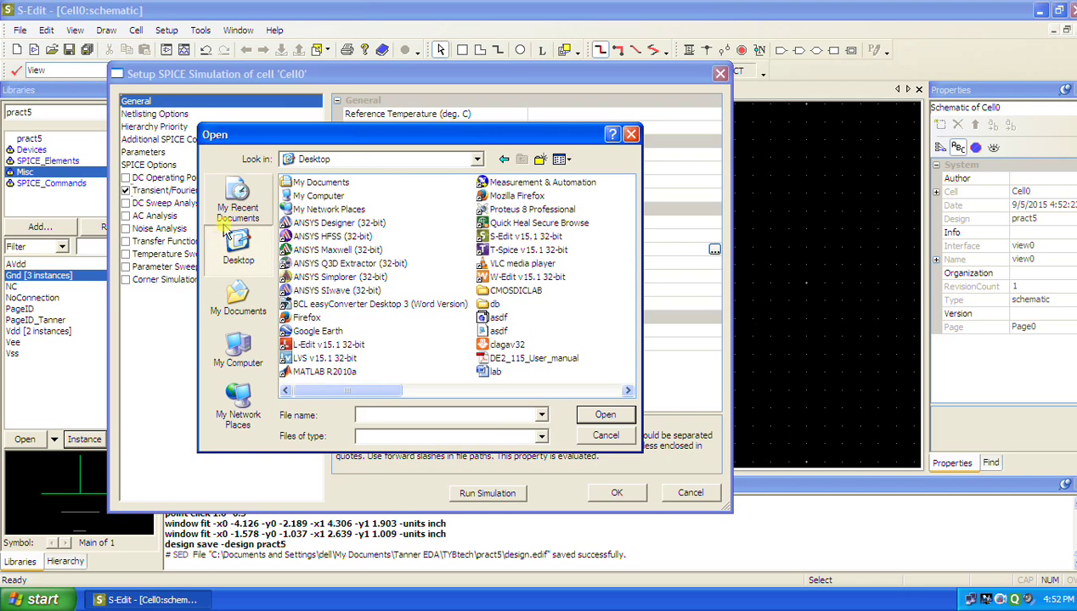
{"action": "left_click", "coordinate": [498, 331]}
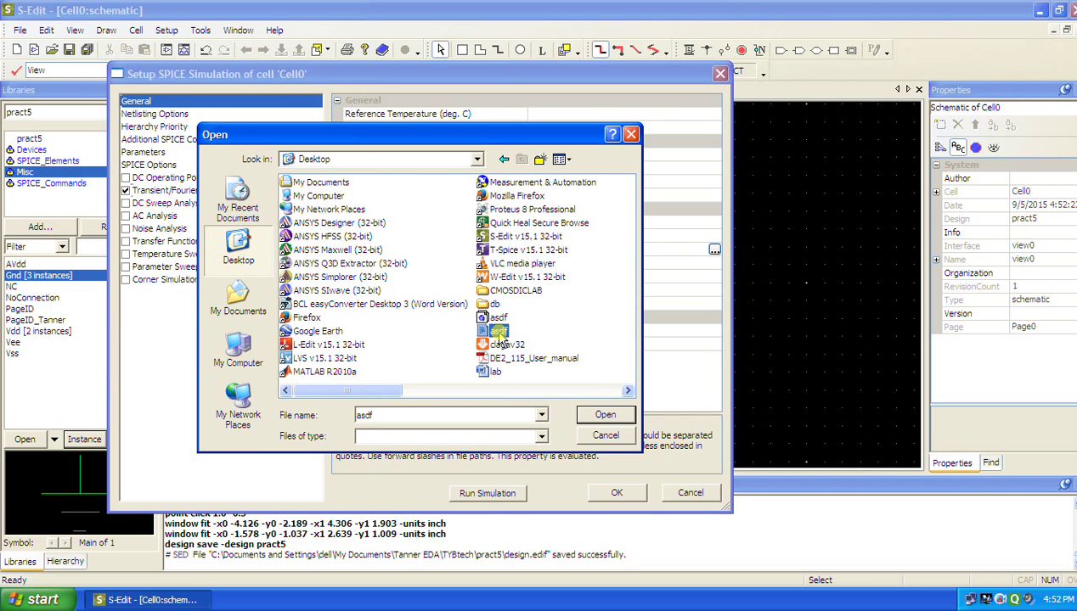
{"action": "key", "text": "n"}
{"action": "left_click", "coordinate": [325, 250]}
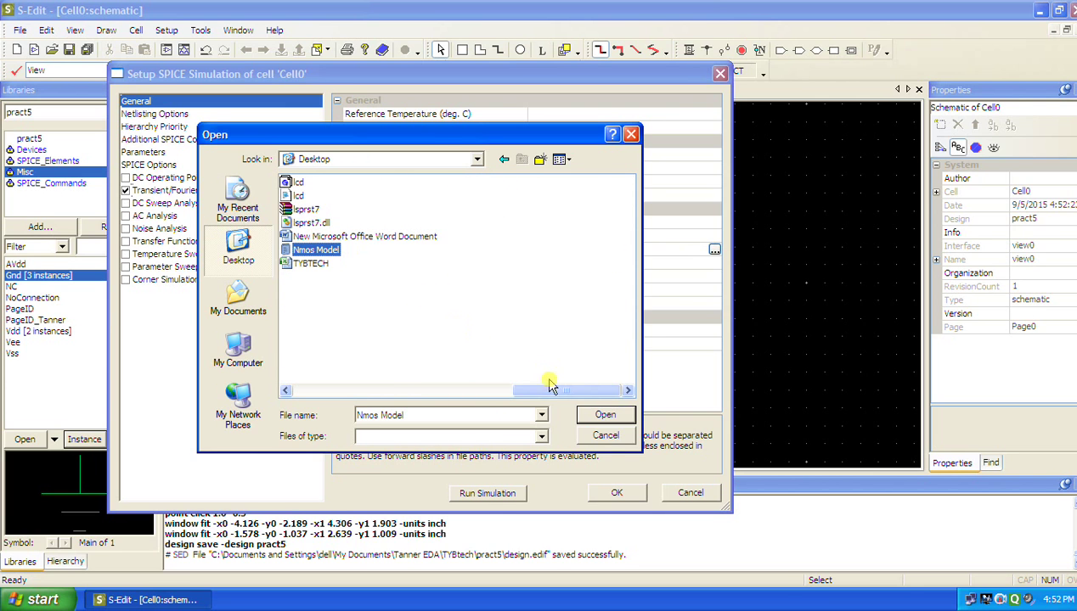
{"action": "left_click", "coordinate": [586, 414]}
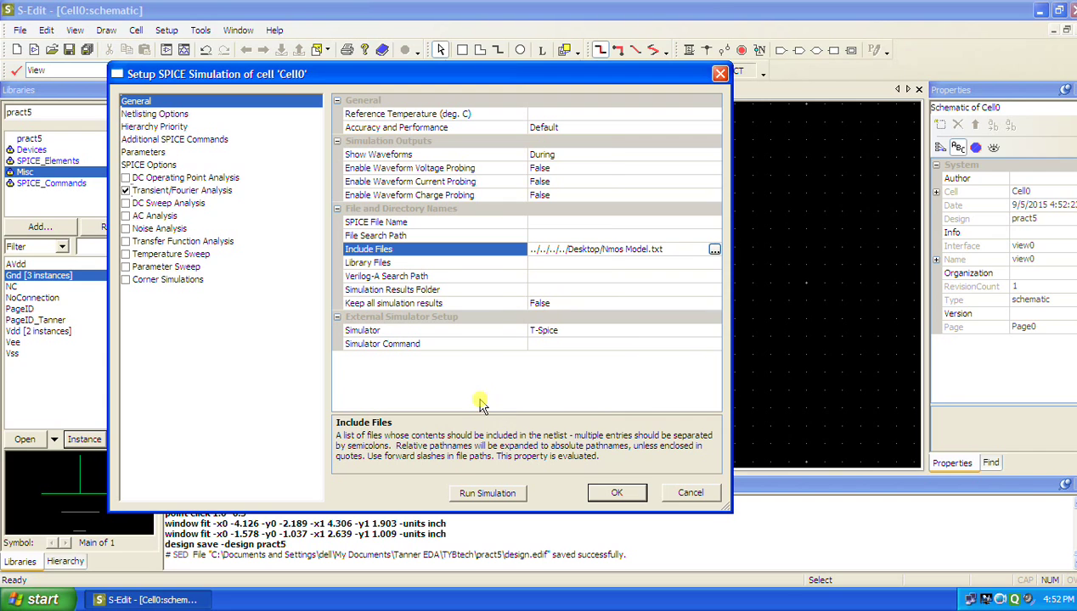
Set transient Stop Time to 400ns and Maximum Time Step to 10ns, then accept
{"action": "left_click", "coordinate": [153, 192]}
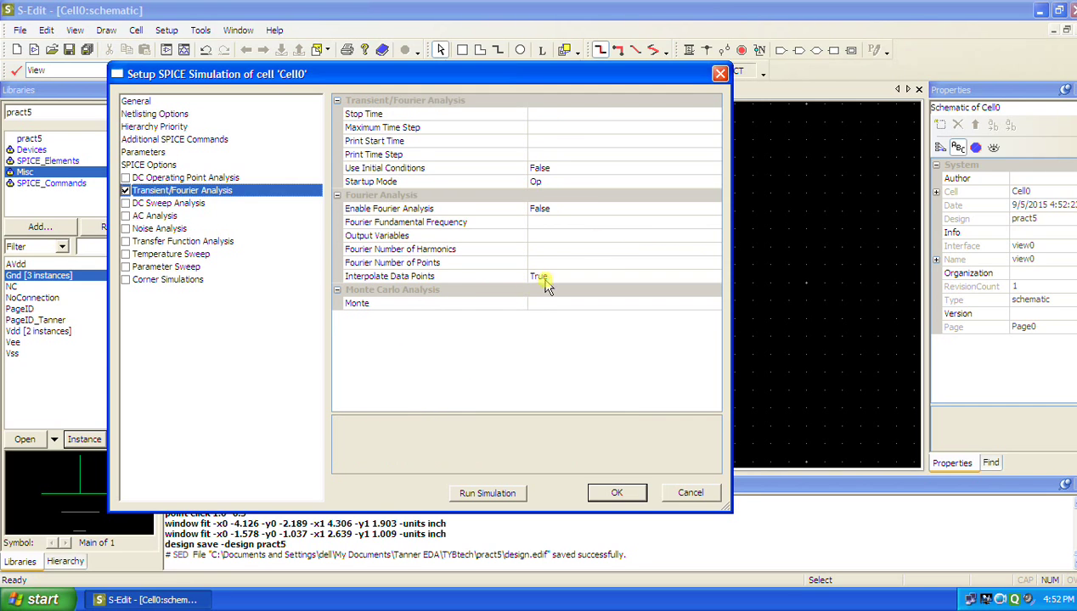
{"action": "left_click", "coordinate": [573, 115]}
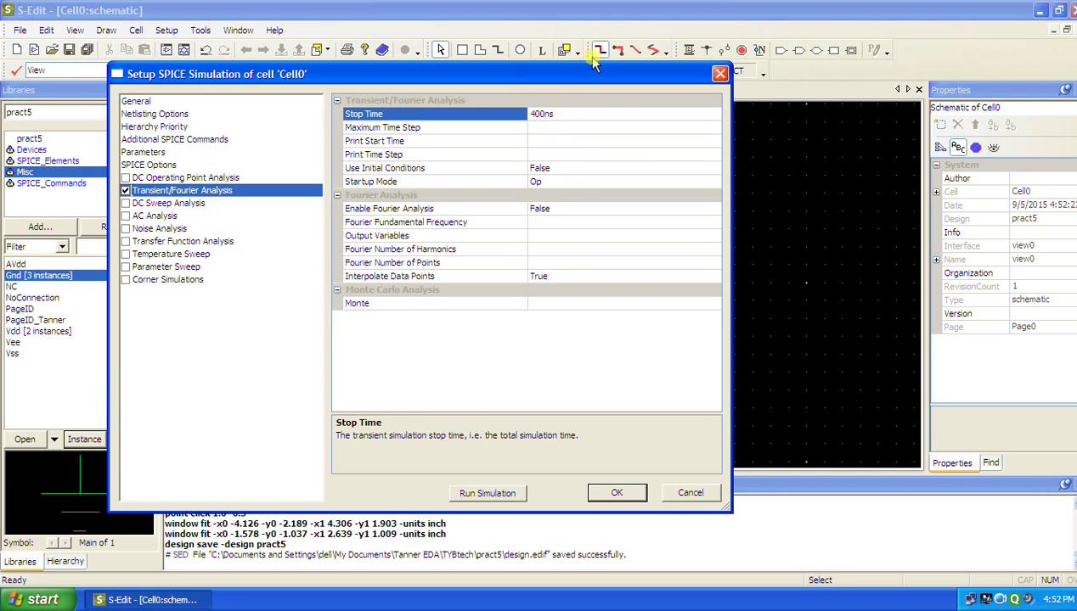
{"action": "left_click", "coordinate": [555, 131]}
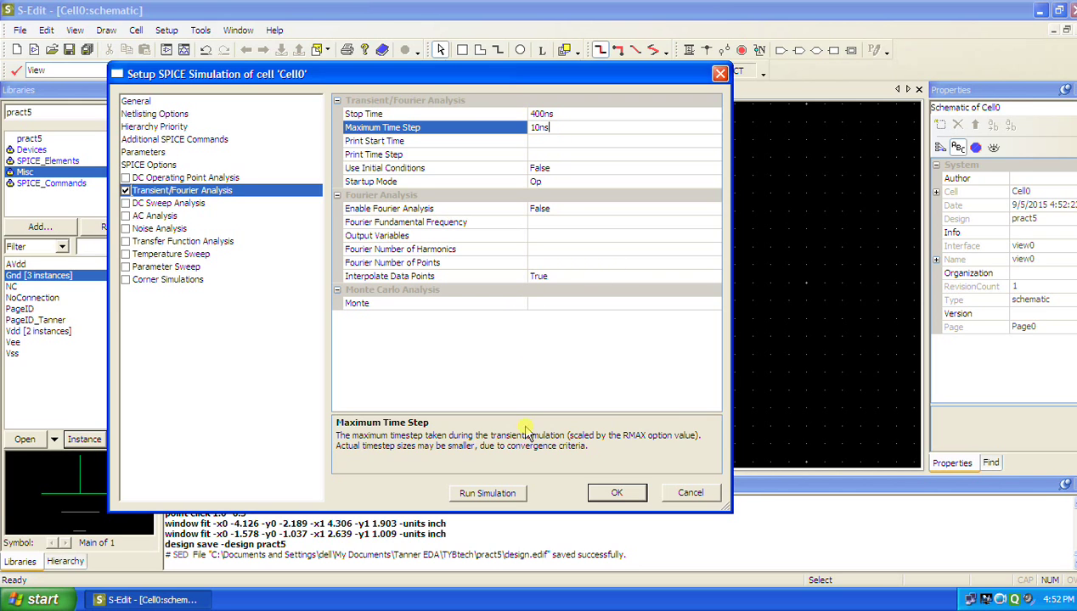
{"action": "left_click", "coordinate": [616, 493]}
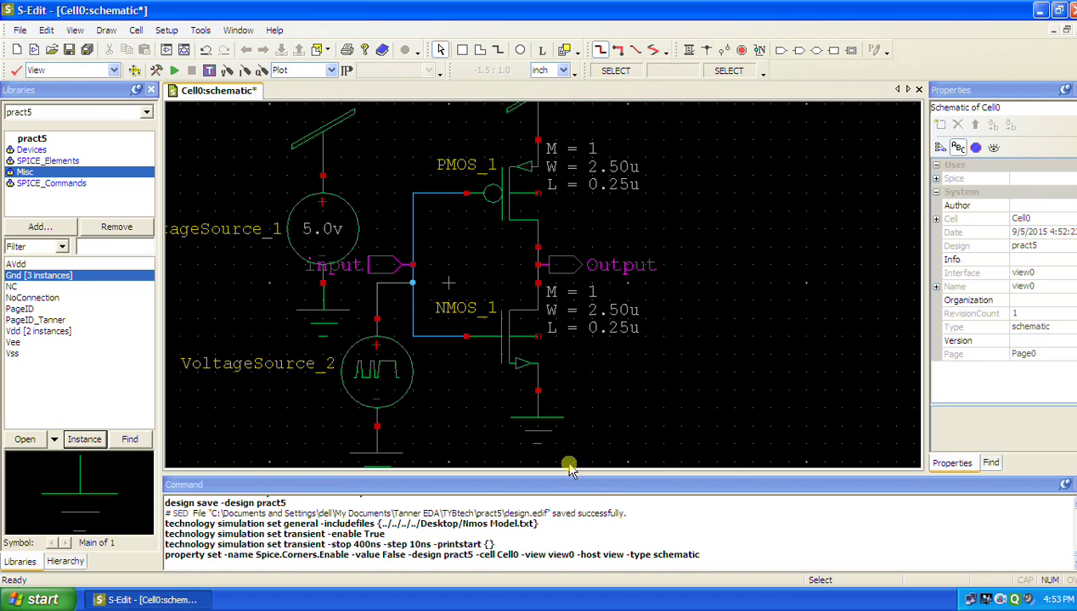
{"action": "left_click", "coordinate": [704, 304]}
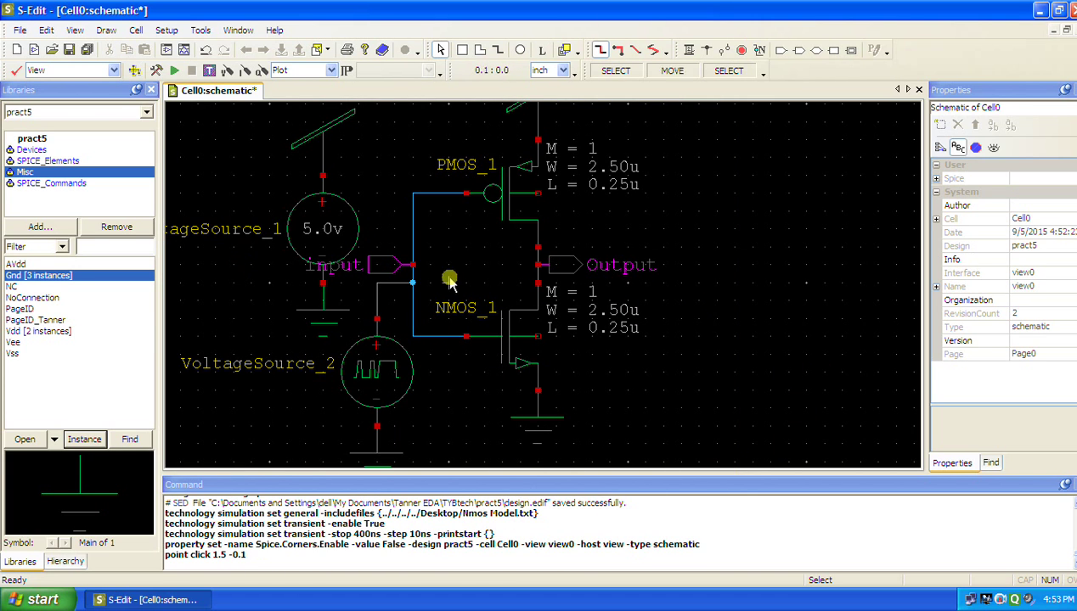
Place PrintVoltage probes from SPICE_Commands on the input node and the Output node
{"action": "left_click", "coordinate": [48, 161]}
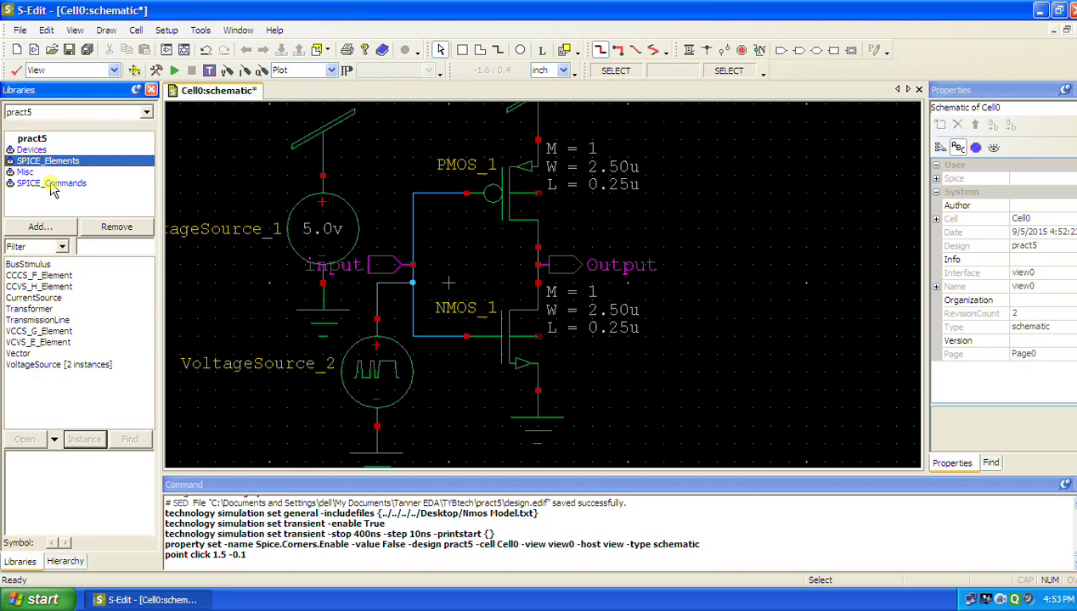
{"action": "left_click", "coordinate": [51, 183]}
{"action": "scroll", "coordinate": [62, 367], "scroll_direction": "down", "scroll_amount": 3}
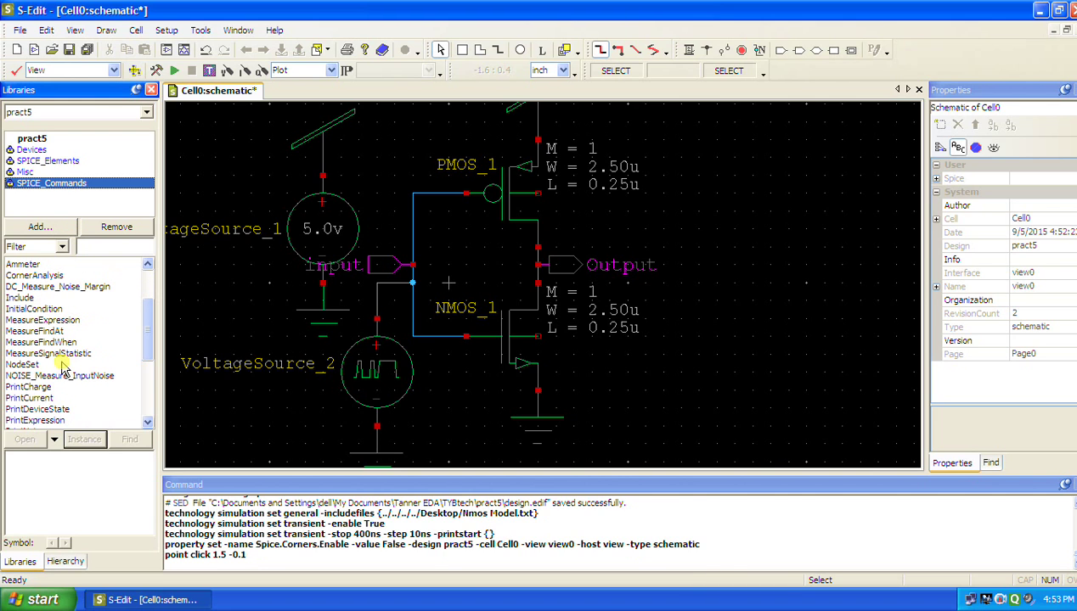
{"action": "left_click", "coordinate": [40, 365]}
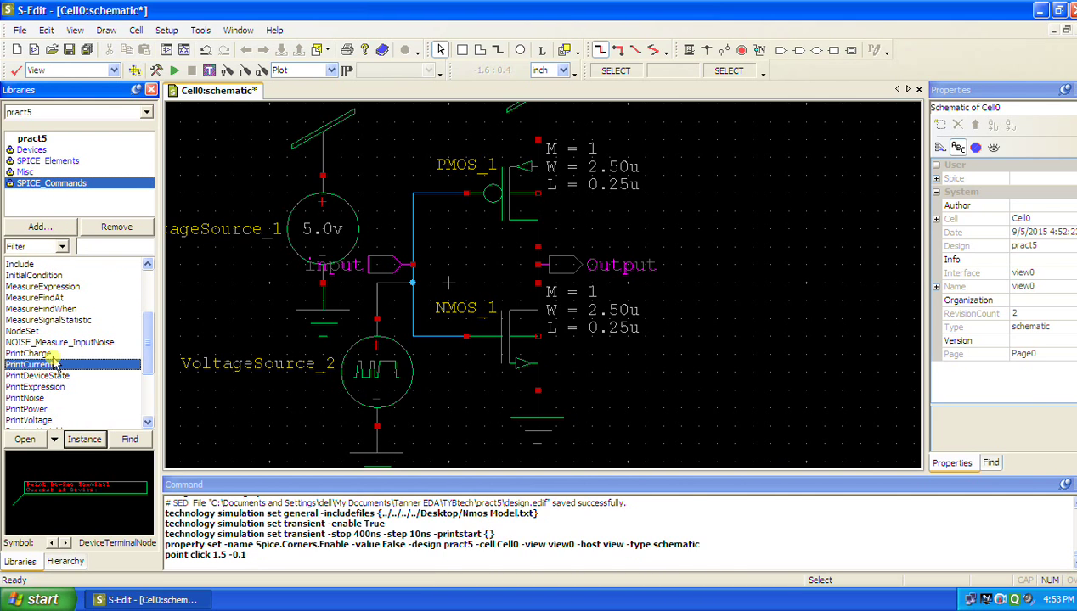
{"action": "left_click", "coordinate": [34, 398]}
{"action": "left_click", "coordinate": [34, 420]}
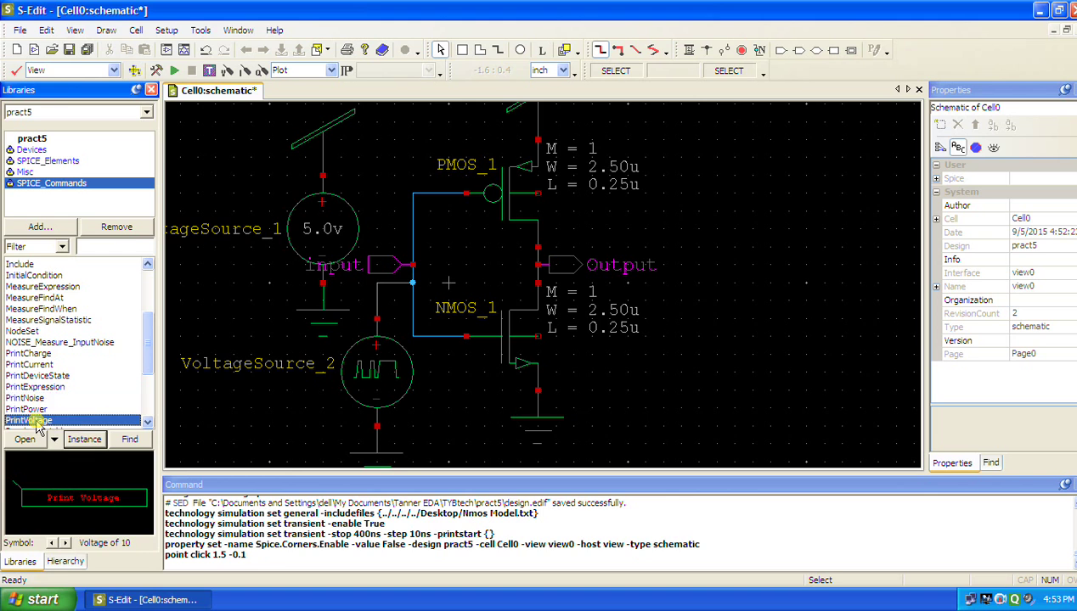
{"action": "left_click", "coordinate": [84, 439]}
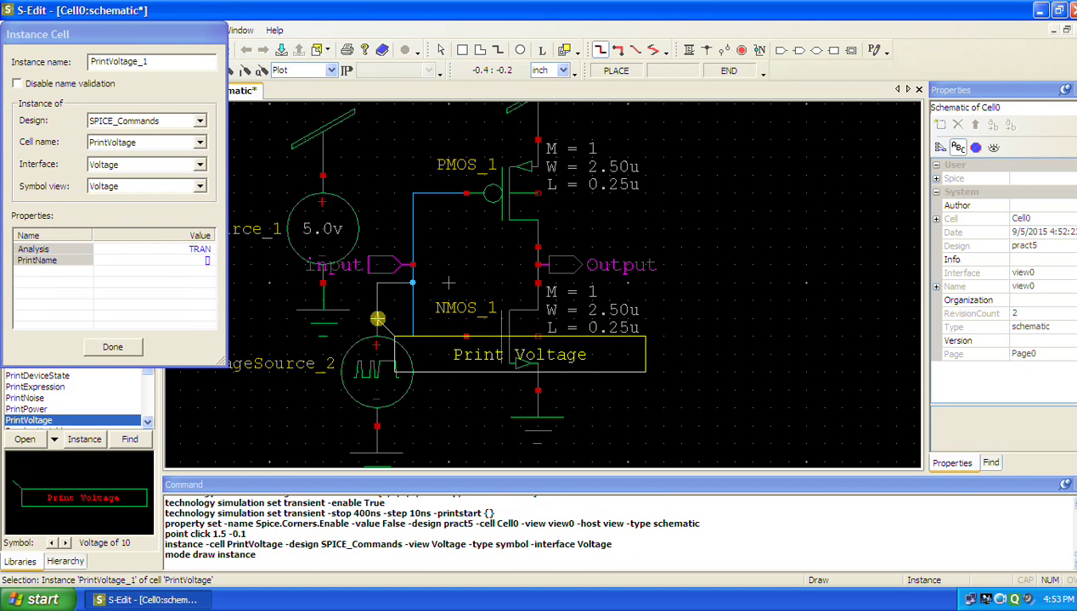
{"action": "left_click", "coordinate": [372, 316]}
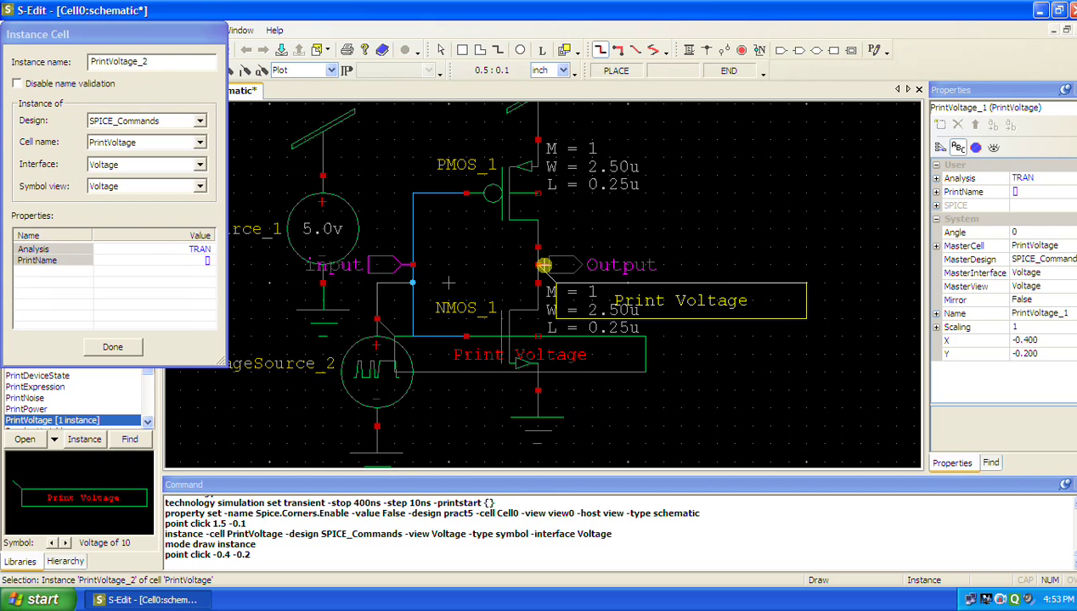
{"action": "left_click", "coordinate": [544, 264]}
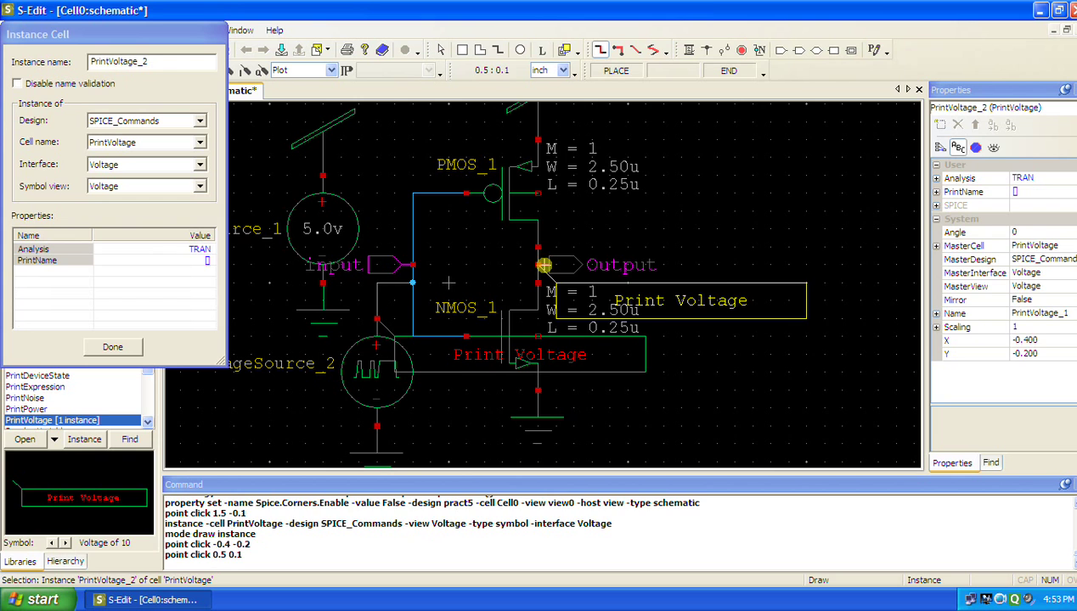
{"action": "left_click", "coordinate": [111, 348]}
Rotate the input node's voltage probe twice
{"action": "left_click", "coordinate": [515, 357]}
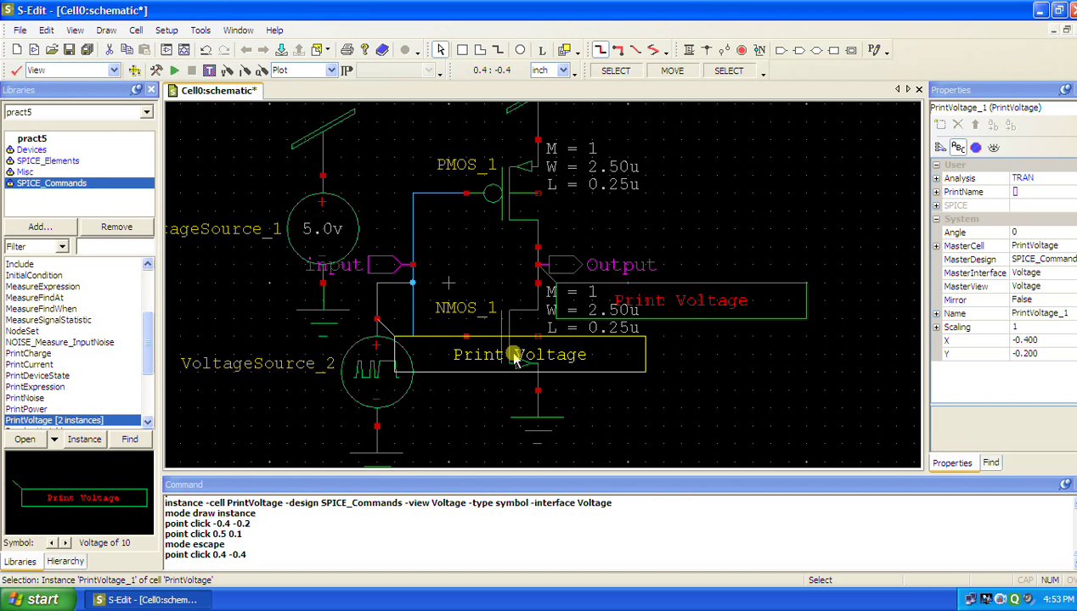
{"action": "key", "text": "r"}
{"action": "key", "text": "r"}
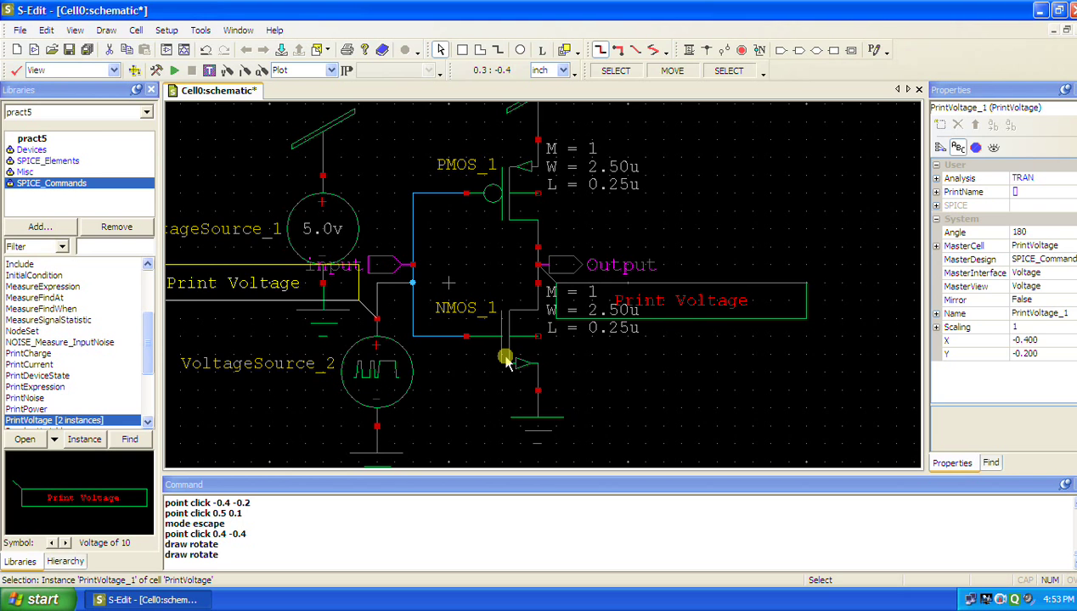
{"action": "key", "text": "r"}
{"action": "left_click", "coordinate": [690, 361]}
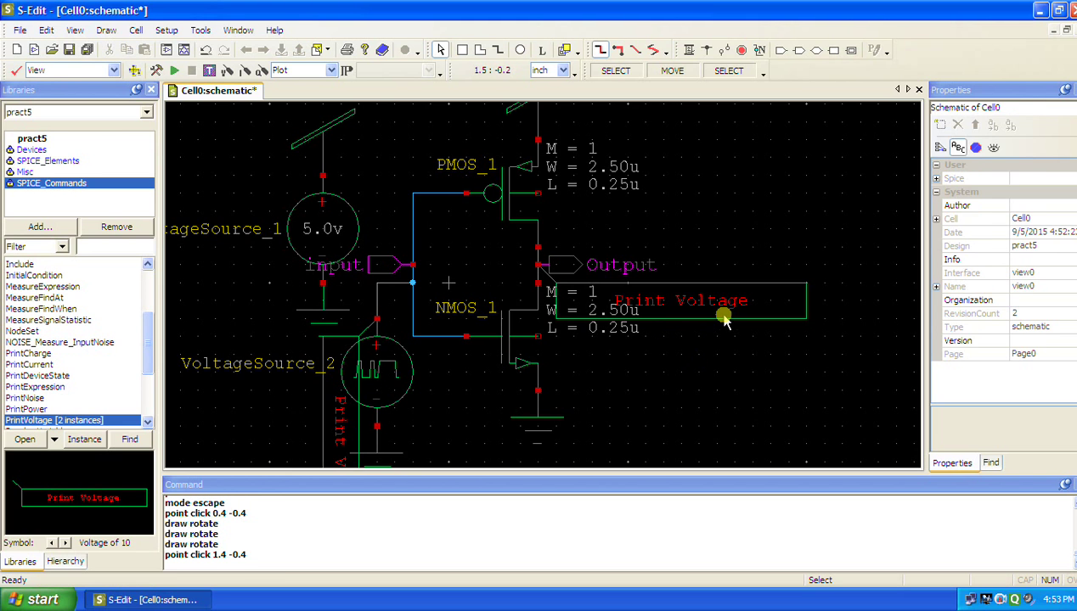
{"action": "left_click", "coordinate": [724, 321]}
{"action": "left_click", "coordinate": [769, 377]}
Save the design and start the simulation
{"action": "key", "text": "Home"}
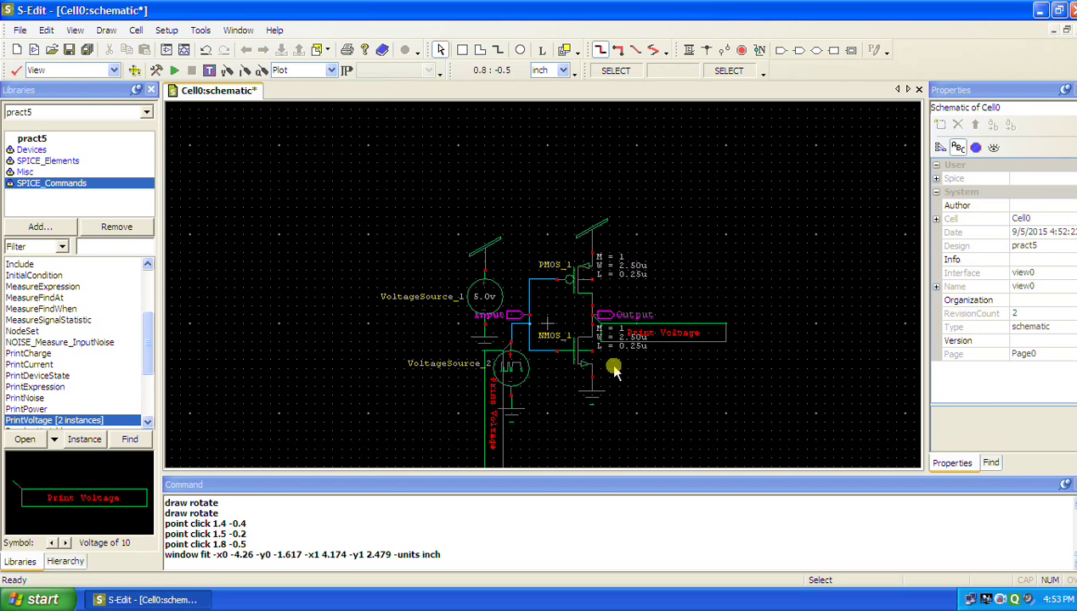
{"action": "scroll", "coordinate": [608, 399], "scroll_direction": "up", "scroll_amount": 1}
{"action": "left_click", "coordinate": [70, 51]}
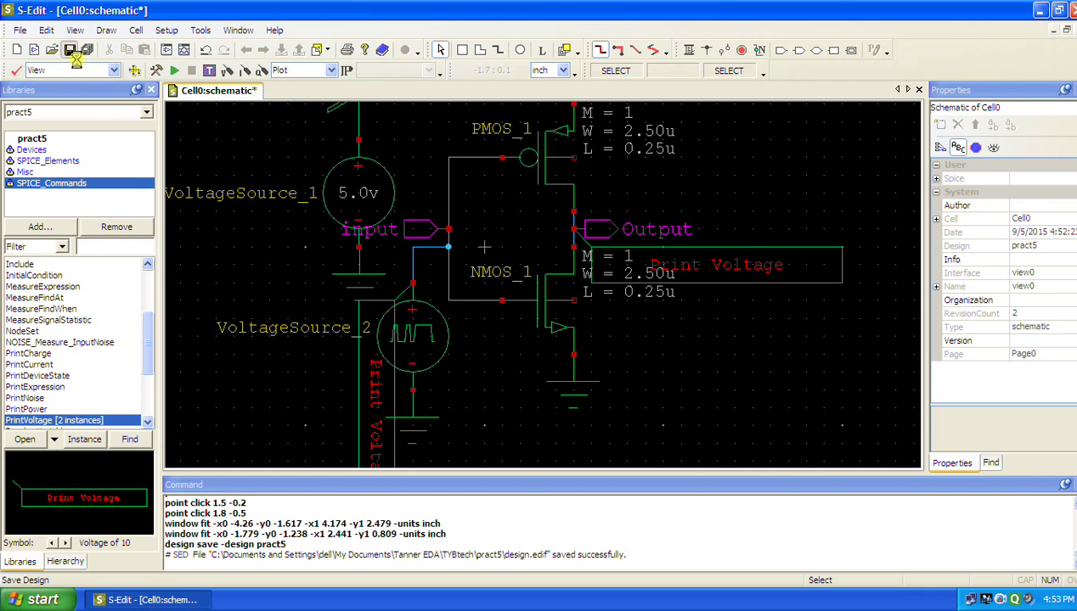
{"action": "left_click", "coordinate": [174, 71]}
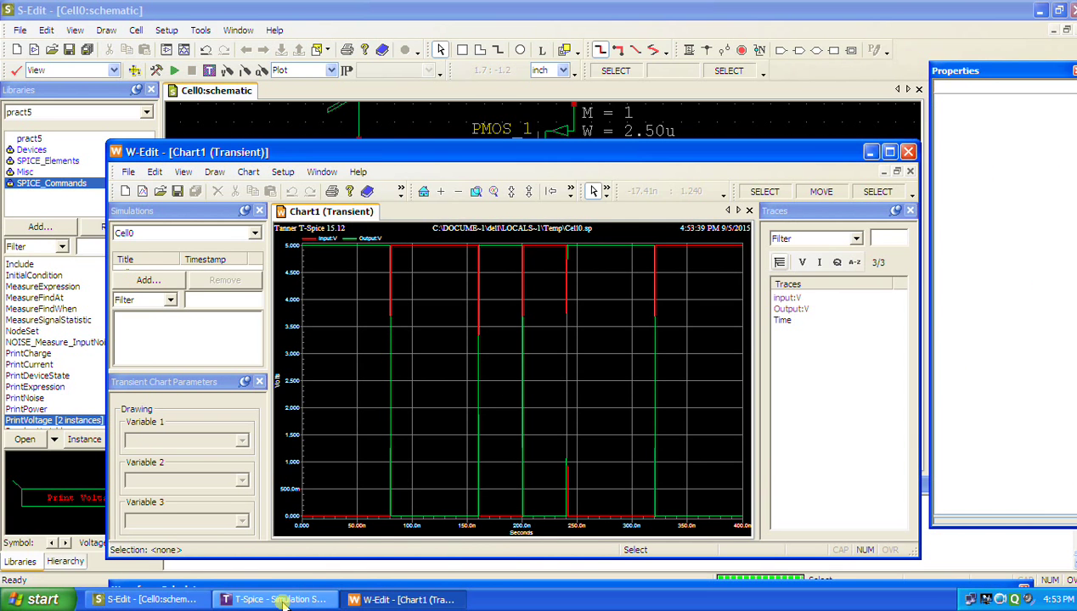
Maximize W-Edit, put input:V and Output:V on separate plots, then close W-Edit
{"action": "left_click", "coordinate": [890, 154]}
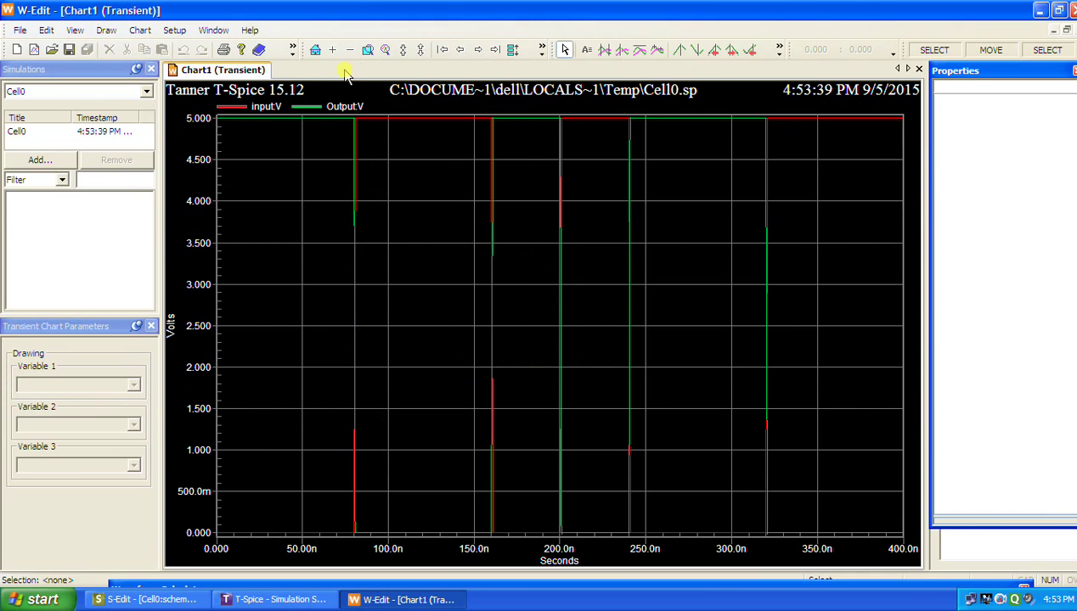
{"action": "left_click", "coordinate": [514, 50]}
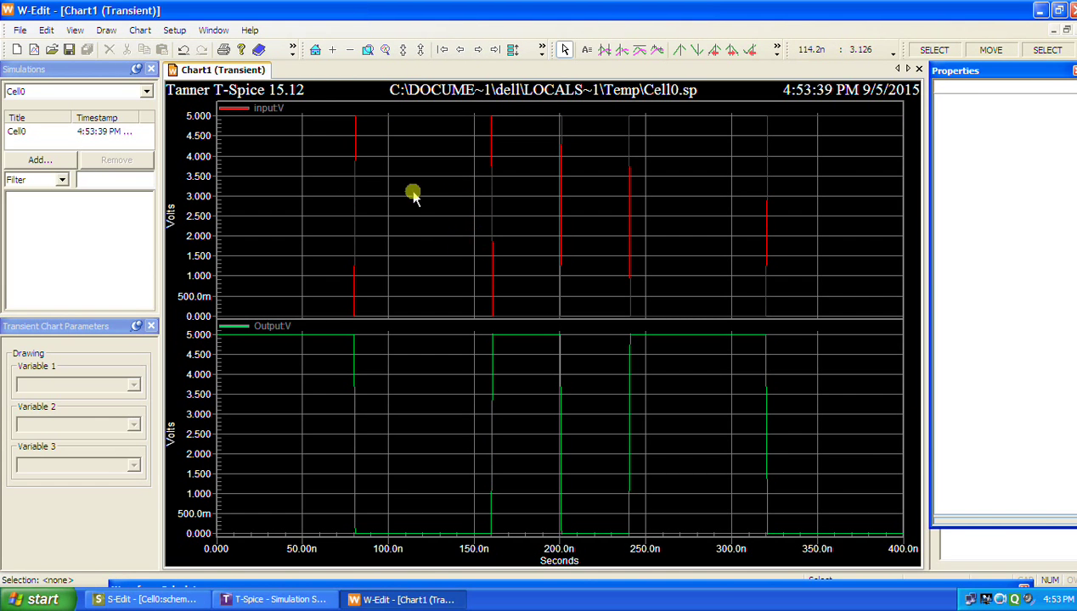
{"action": "left_click", "coordinate": [264, 116]}
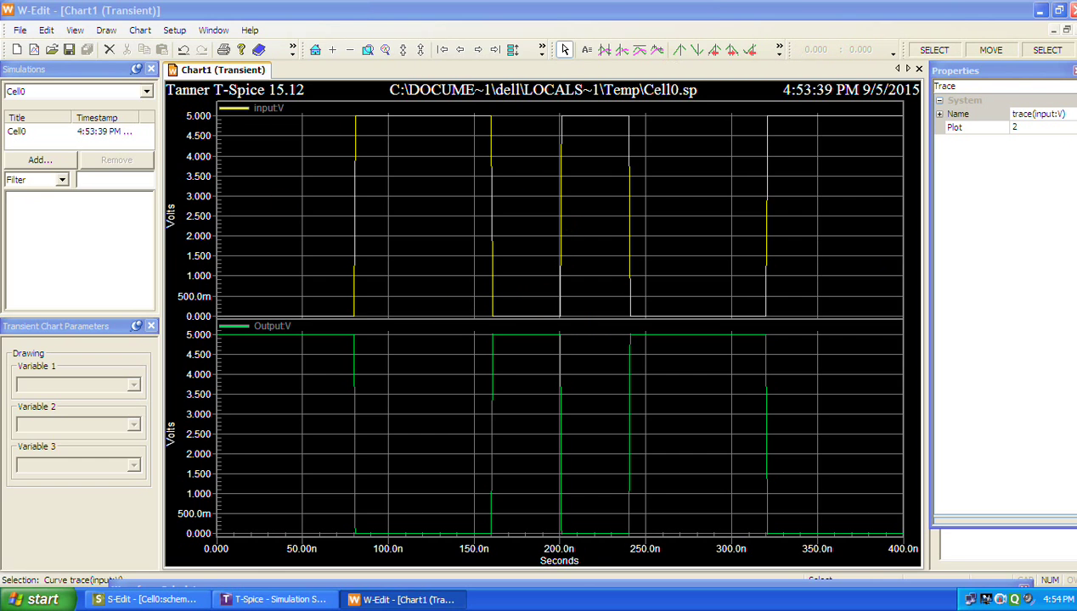
{"action": "key", "text": "alt+F4"}
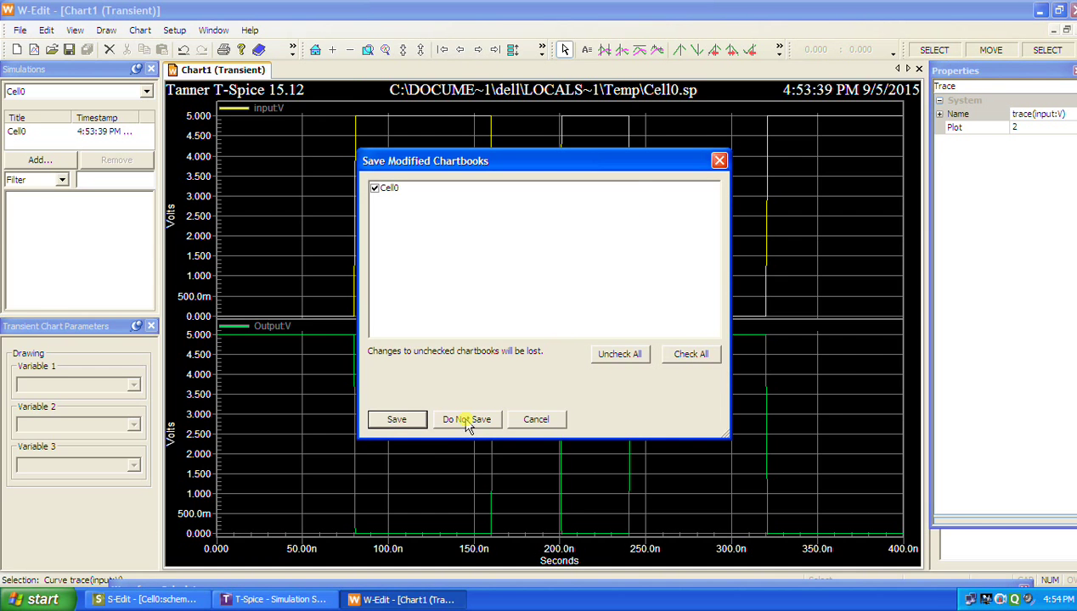
Close W-Edit without saving chartbooks, and close T-Spice
{"action": "left_click", "coordinate": [459, 420]}
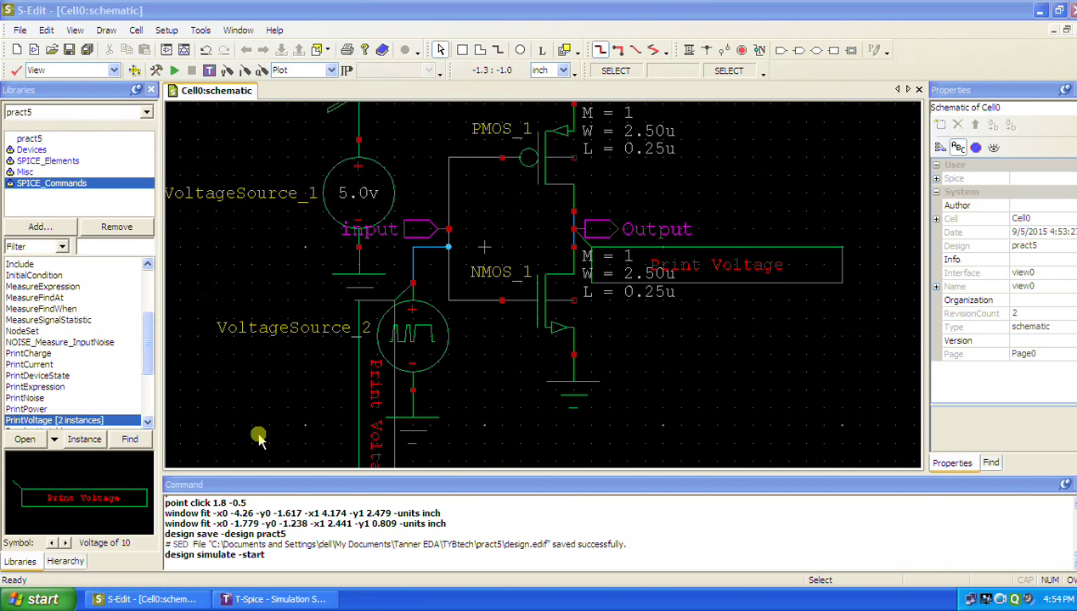
{"action": "right_click", "coordinate": [275, 601]}
{"action": "left_click", "coordinate": [298, 581]}
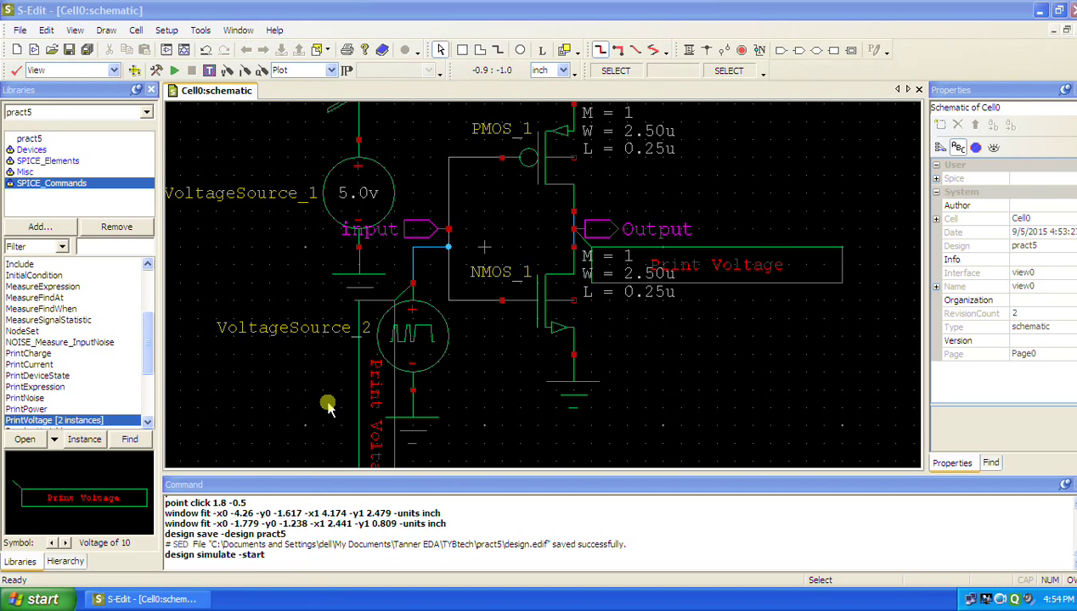
Delete the input node's vertical PrintVoltage probe, keeping the Output probe
{"action": "left_click", "coordinate": [368, 357]}
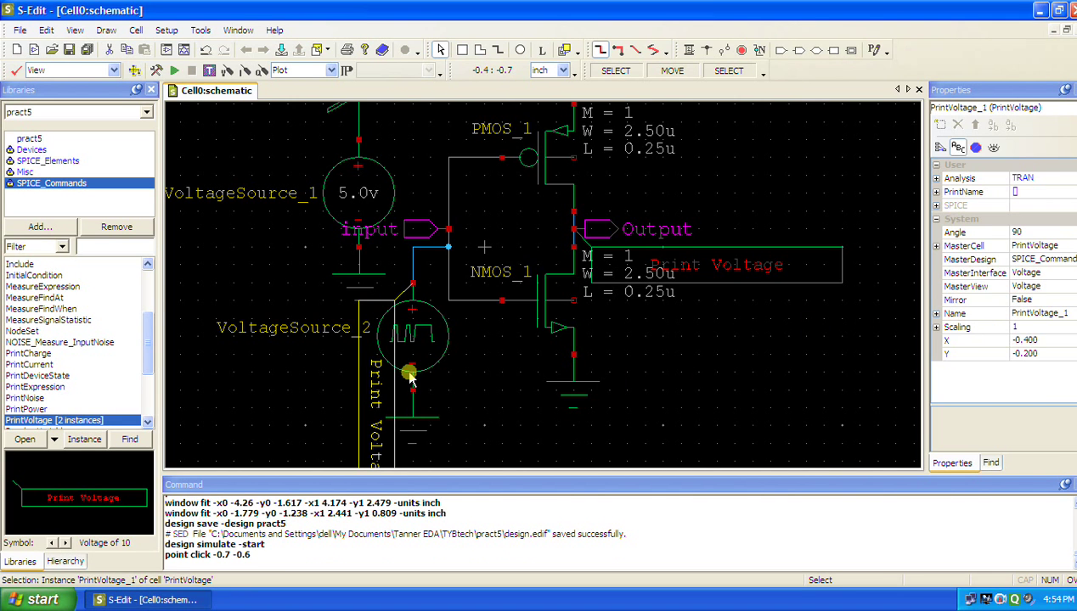
{"action": "key", "text": "Delete"}
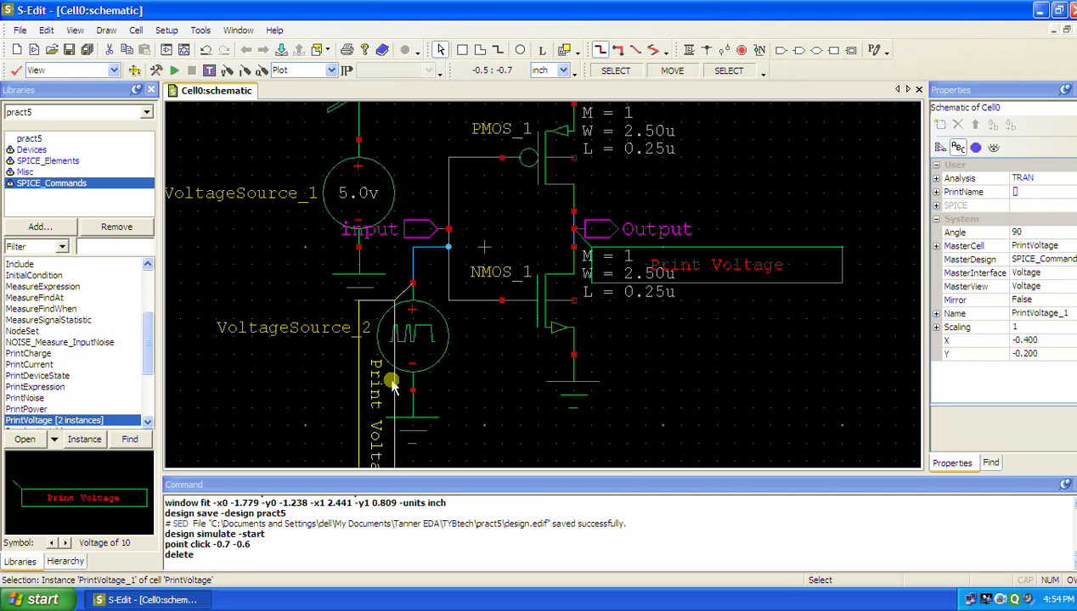
{"action": "left_click", "coordinate": [689, 309]}
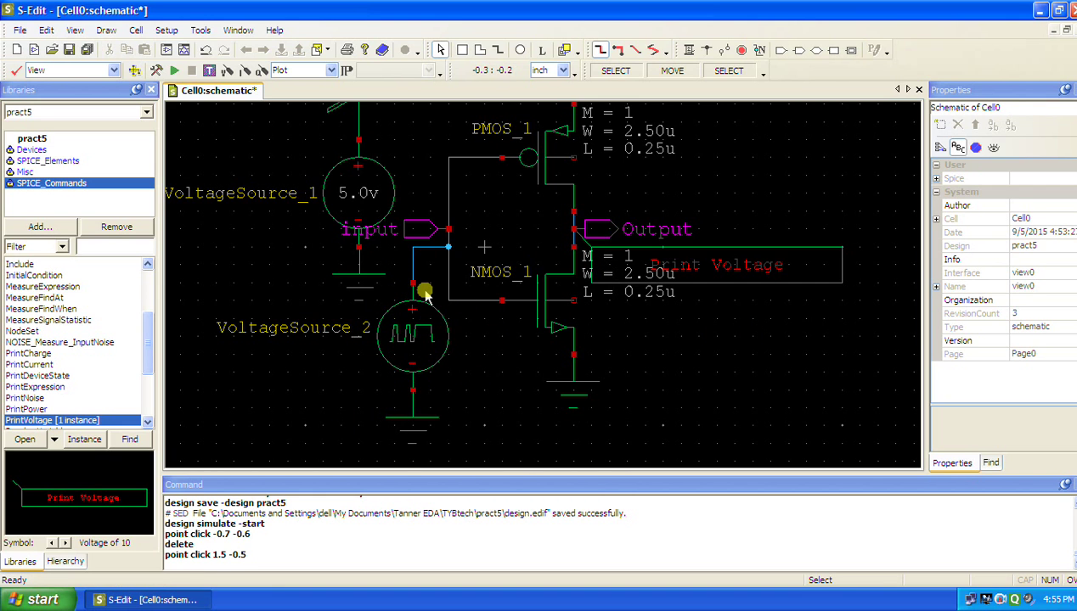
{"action": "left_click", "coordinate": [667, 269]}
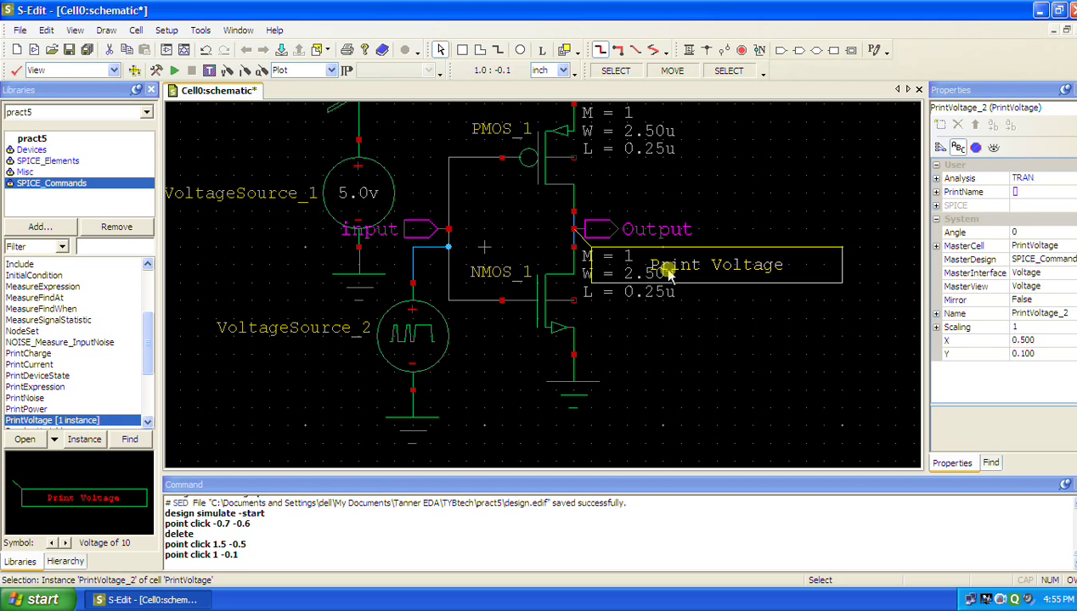
{"action": "left_click", "coordinate": [398, 331]}
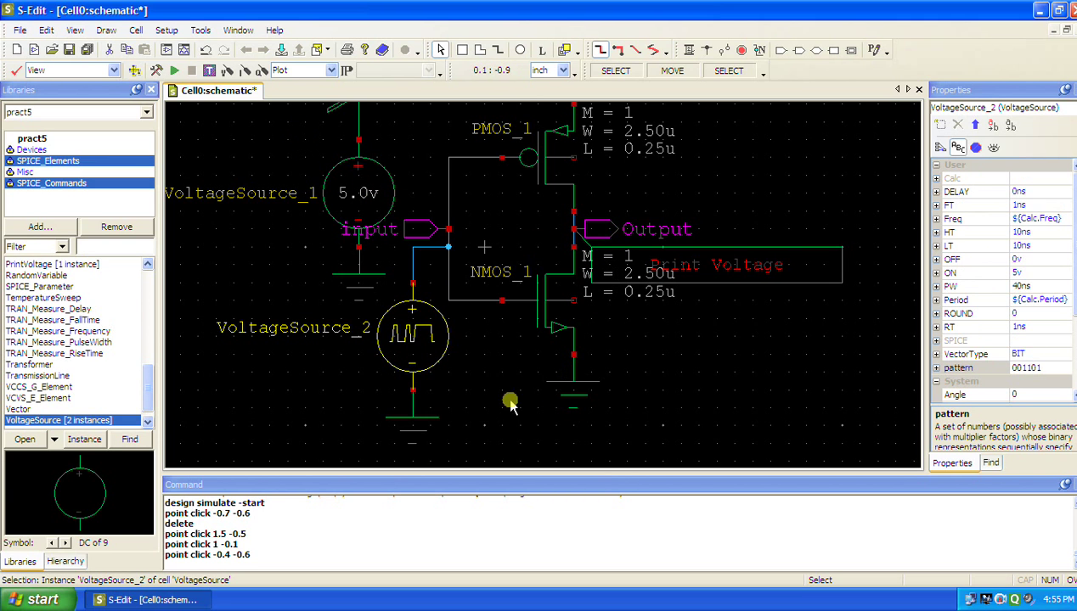
Change VoltageSource_2 to a DC source with voltage vin instead of 5.0v
{"action": "left_click", "coordinate": [428, 338]}
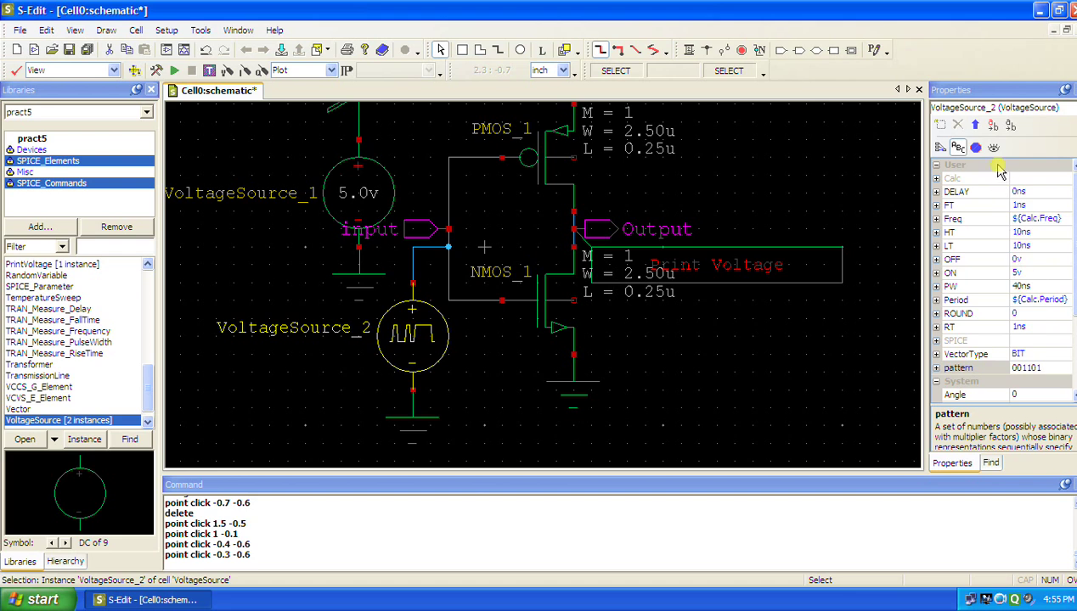
{"action": "scroll", "coordinate": [1038, 336], "scroll_direction": "down", "scroll_amount": 3}
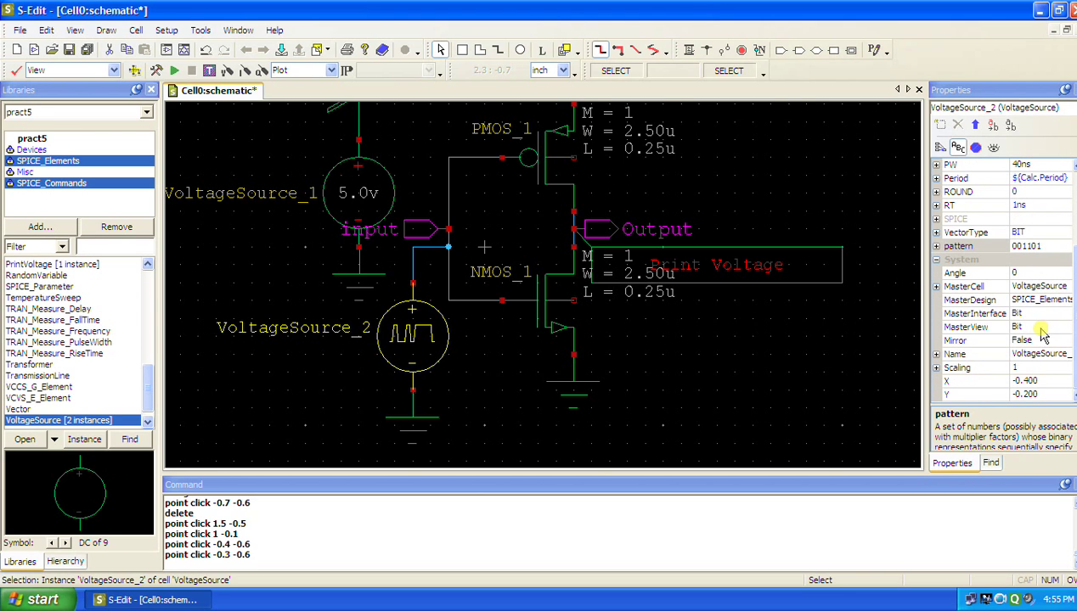
{"action": "left_click", "coordinate": [1041, 317]}
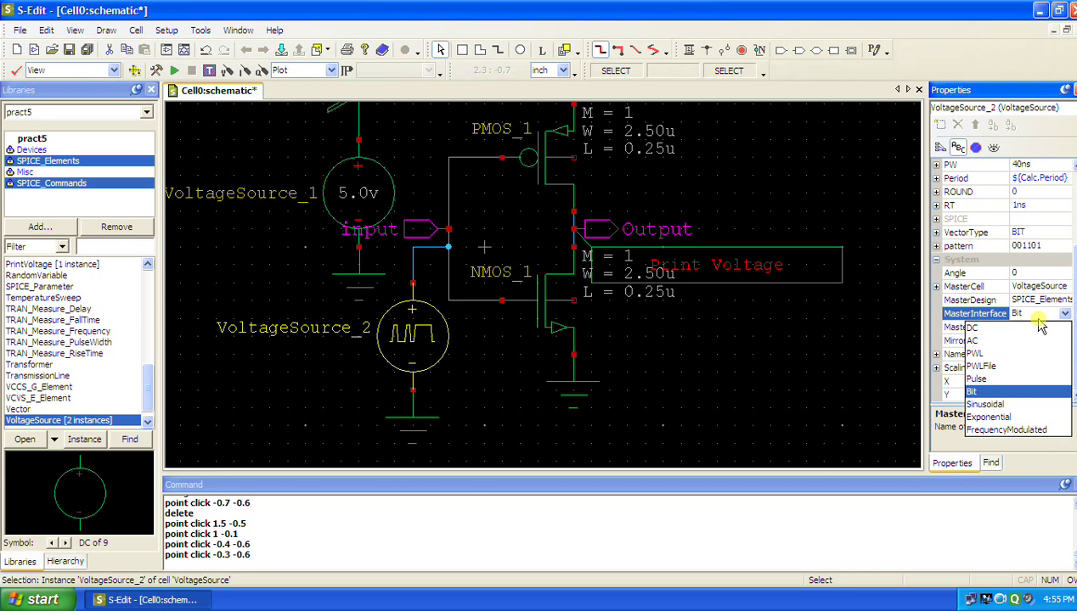
{"action": "left_click", "coordinate": [973, 327]}
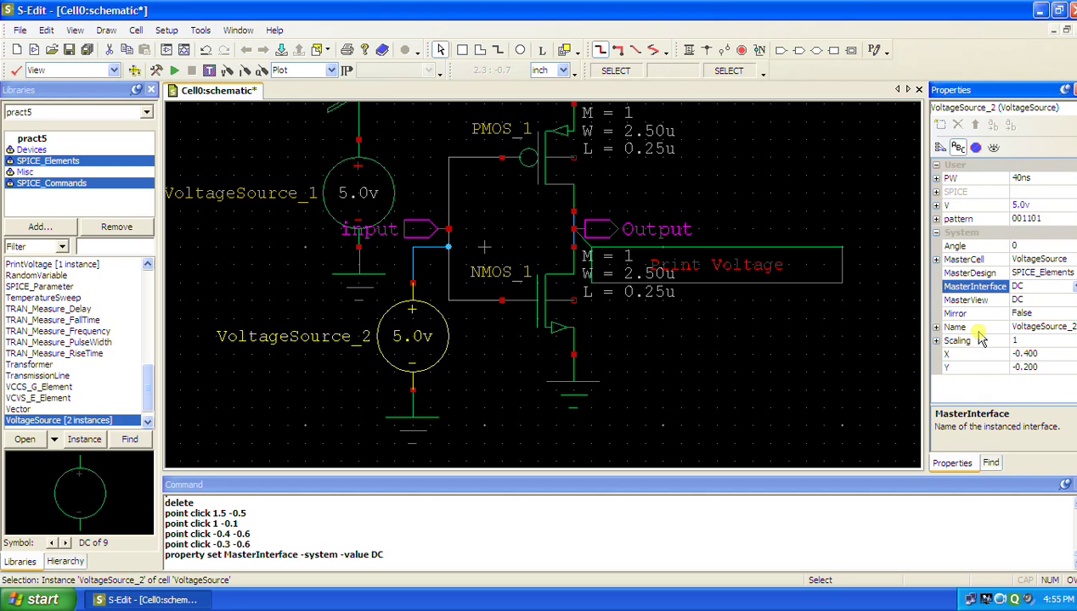
{"action": "left_click", "coordinate": [407, 336]}
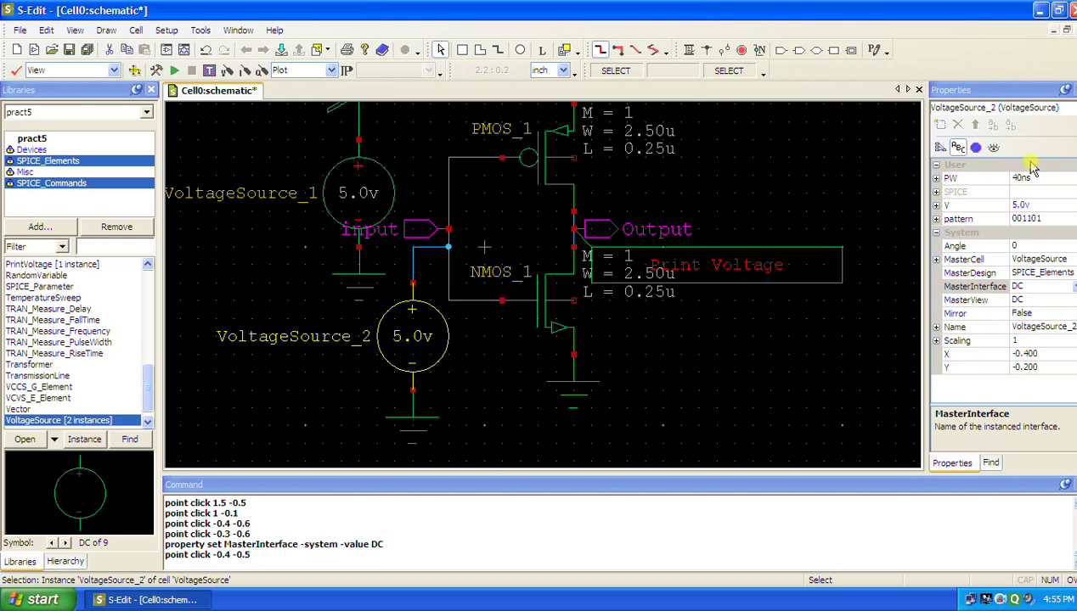
{"action": "left_click", "coordinate": [993, 148]}
{"action": "left_click", "coordinate": [1042, 180]}
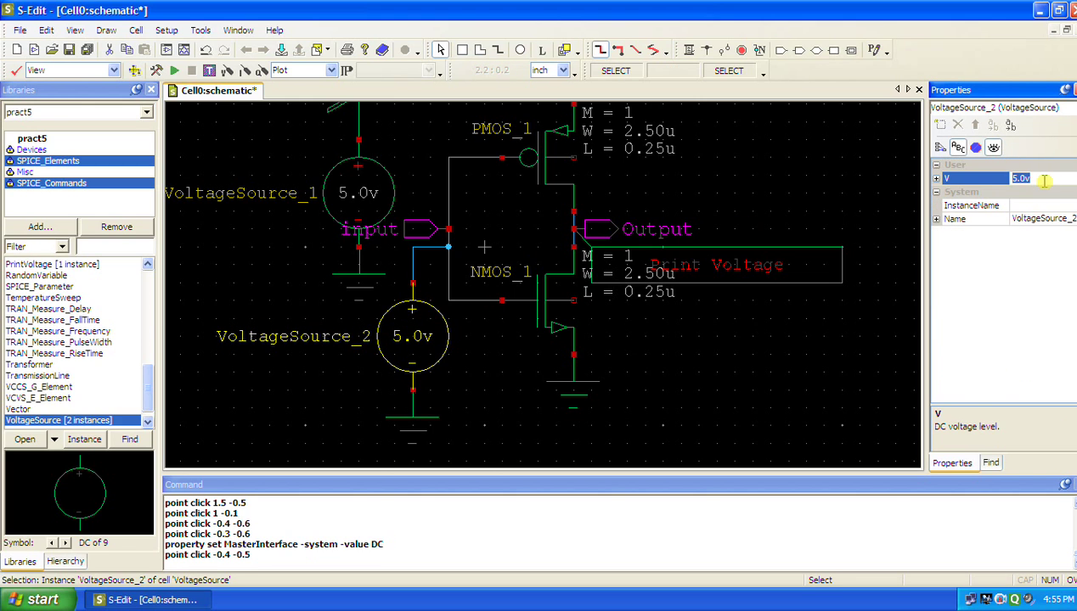
{"action": "type", "text": "vin"}
{"action": "key", "text": "Return"}
{"action": "left_click", "coordinate": [780, 394]}
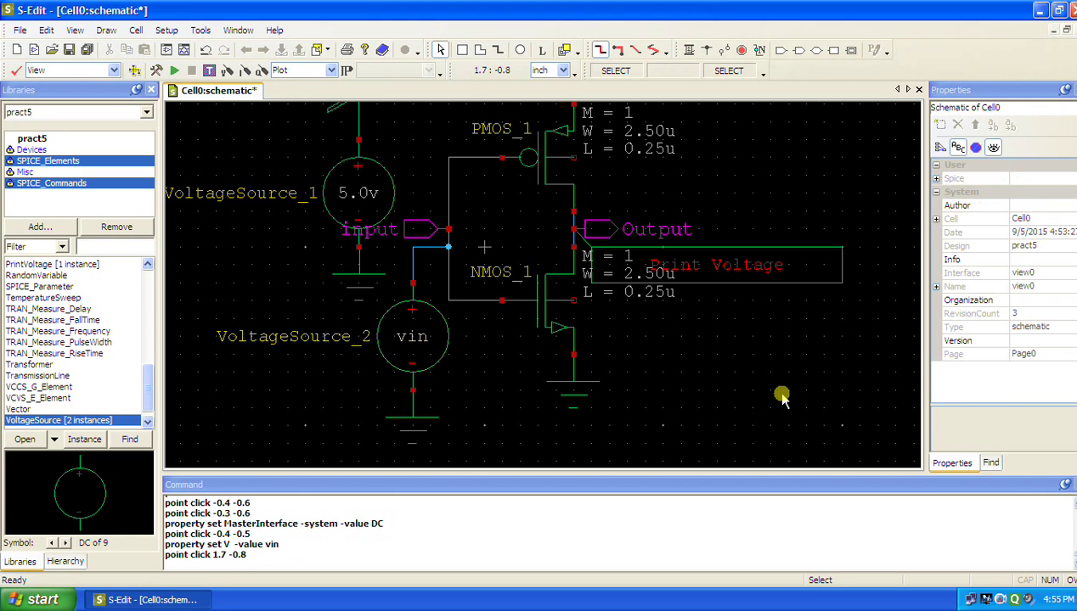
Turn off Transient/Fourier analysis and enable DC Sweep analysis
{"action": "left_click", "coordinate": [156, 75]}
{"action": "left_click", "coordinate": [143, 101]}
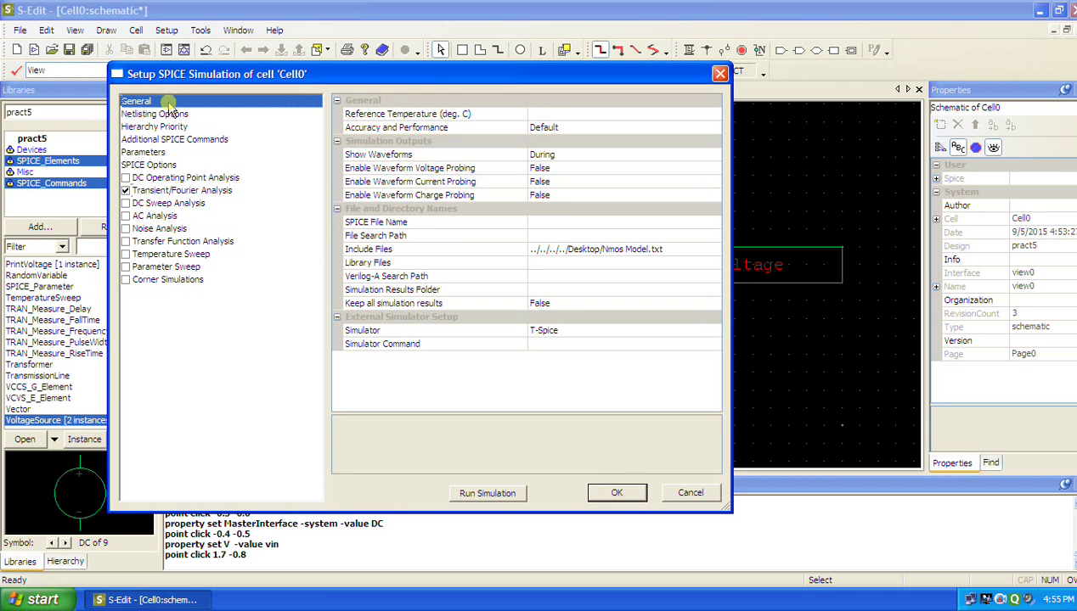
{"action": "left_click", "coordinate": [158, 190]}
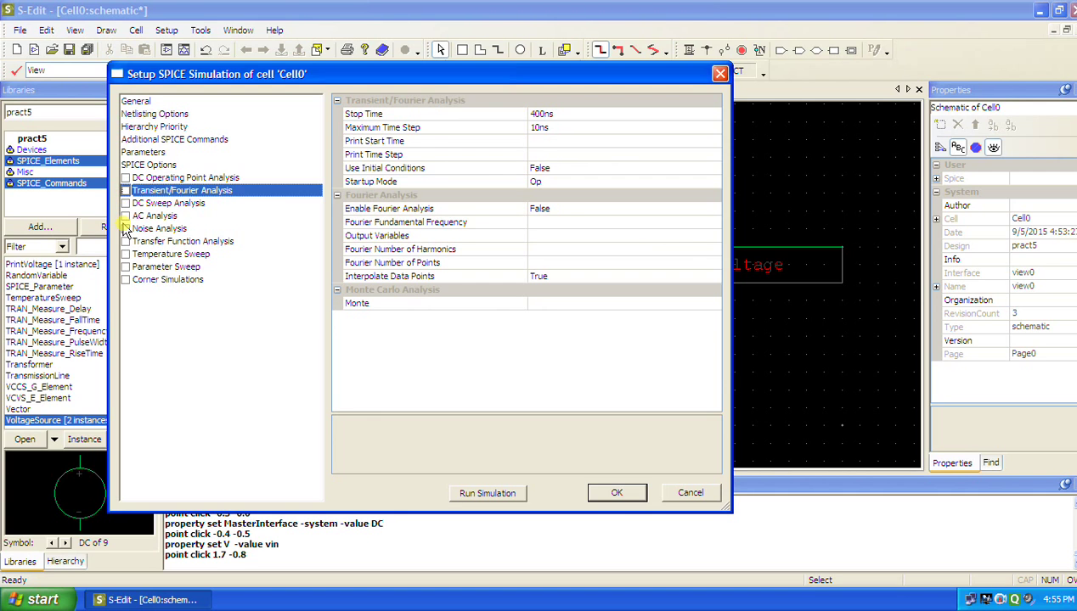
{"action": "left_click", "coordinate": [126, 203]}
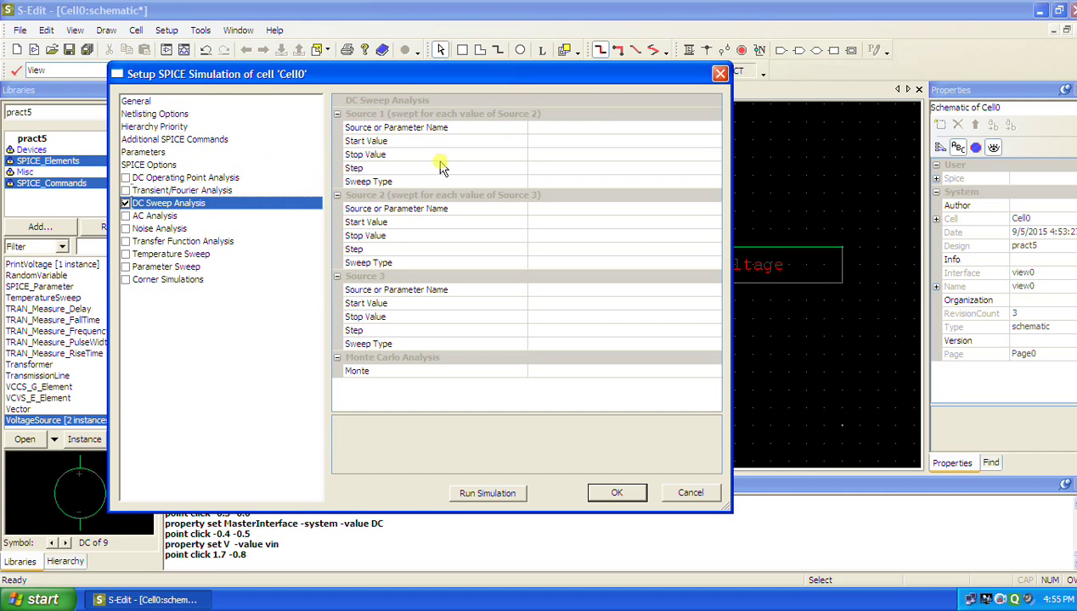
Add simulation parameter vin with value 5V
{"action": "left_click", "coordinate": [145, 152]}
{"action": "left_click", "coordinate": [692, 101]}
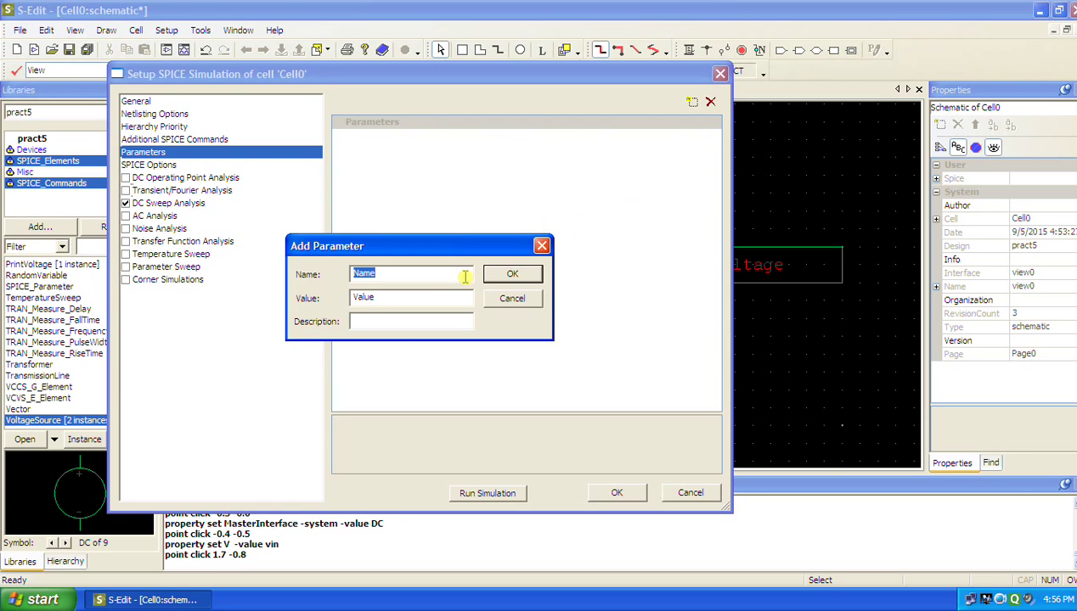
{"action": "type", "text": "Vin"}
{"action": "double_click", "coordinate": [384, 299]}
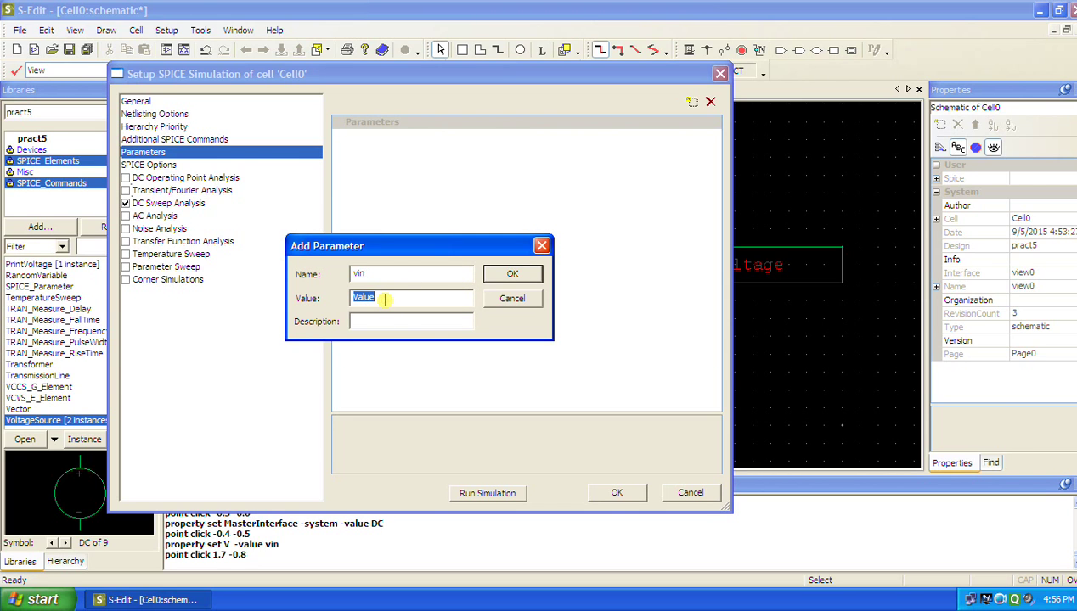
{"action": "type", "text": "5V"}
{"action": "left_click", "coordinate": [493, 274]}
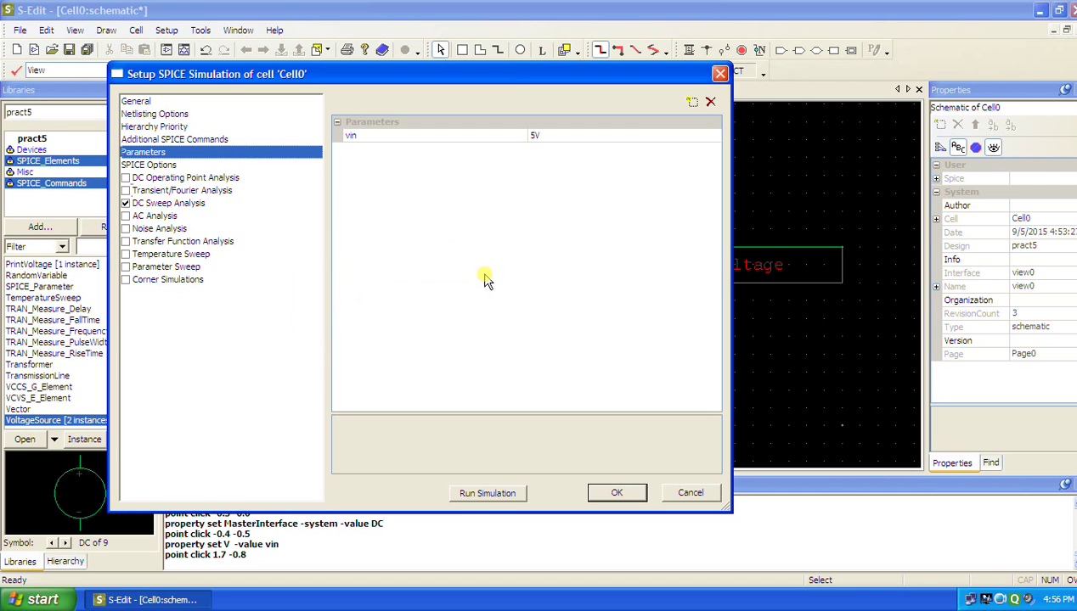
{"action": "left_click", "coordinate": [190, 204]}
{"action": "left_click", "coordinate": [563, 128]}
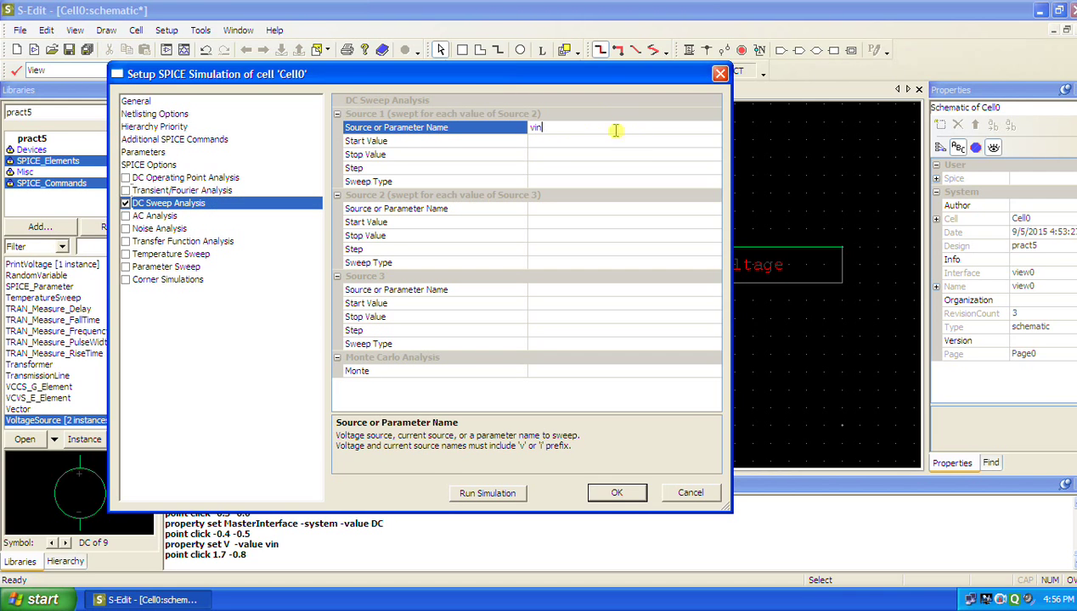
Sweep vin linearly from 0V to 5V in 0.1 steps and accept the setup
{"action": "left_click", "coordinate": [599, 144]}
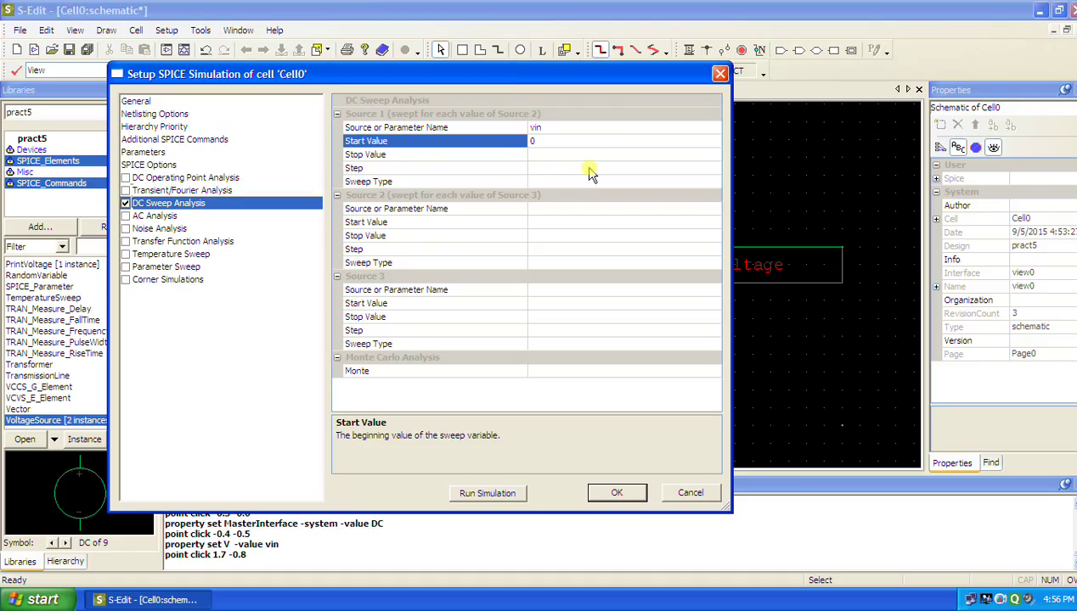
{"action": "left_click", "coordinate": [593, 154]}
{"action": "type", "text": "5V"}
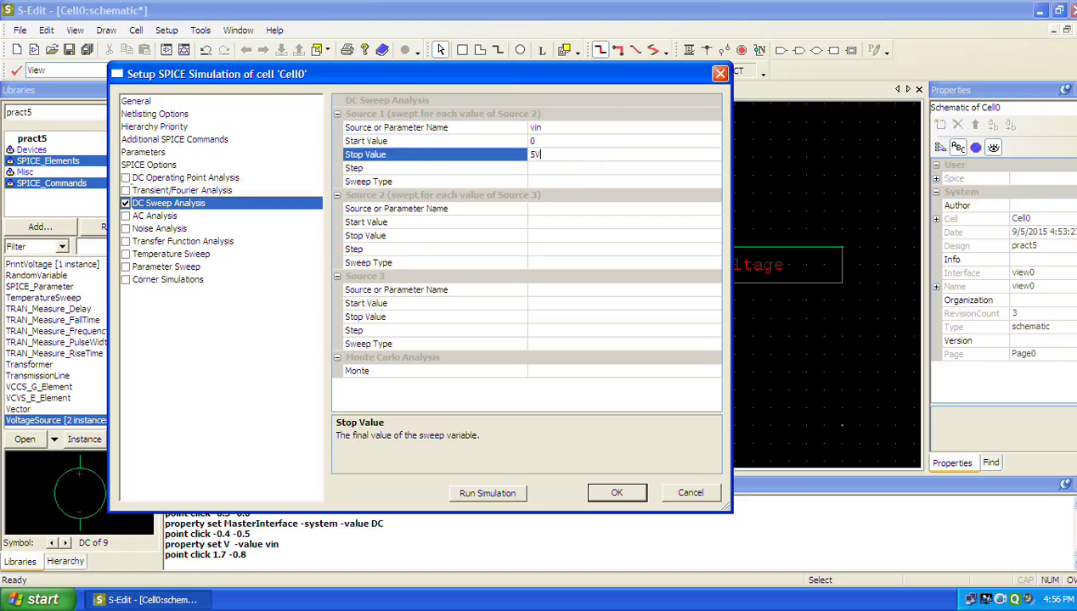
{"action": "left_click", "coordinate": [560, 140]}
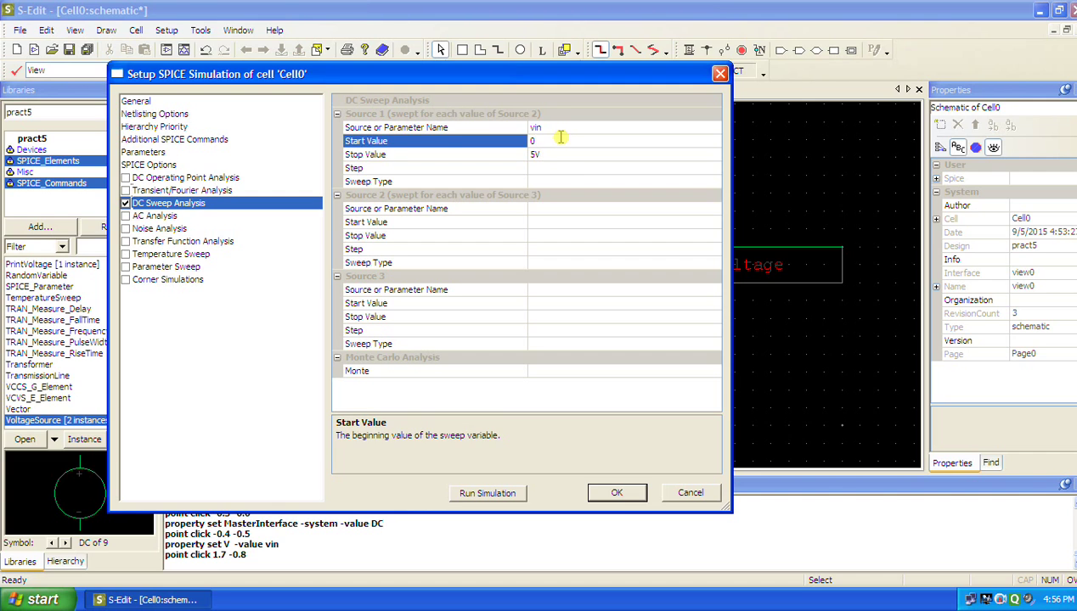
{"action": "type", "text": "V"}
{"action": "left_click", "coordinate": [550, 166]}
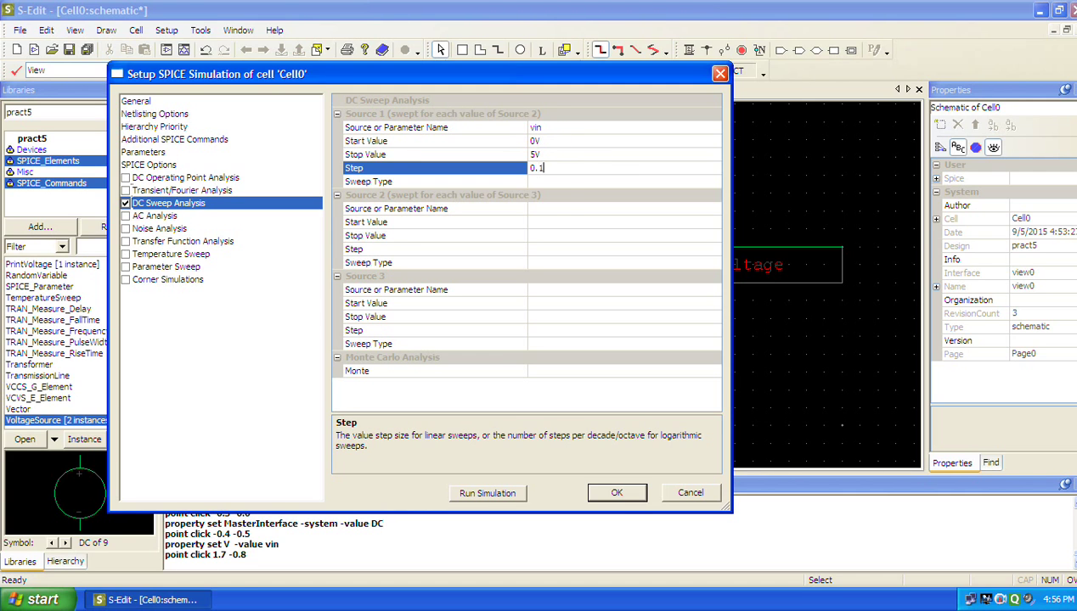
{"action": "left_click", "coordinate": [561, 181]}
{"action": "left_click", "coordinate": [549, 196]}
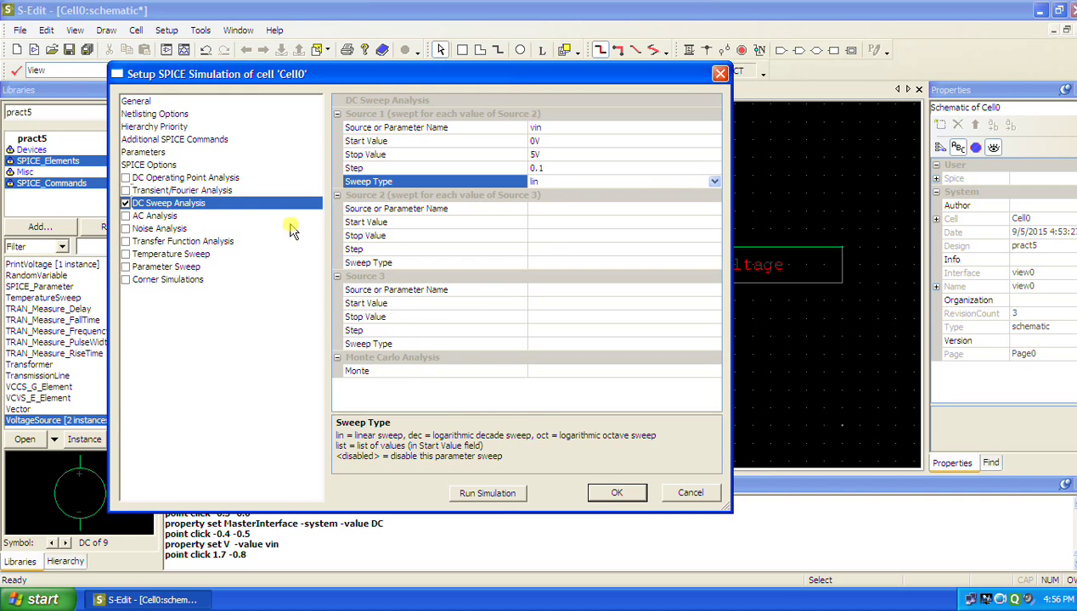
{"action": "left_click", "coordinate": [616, 494]}
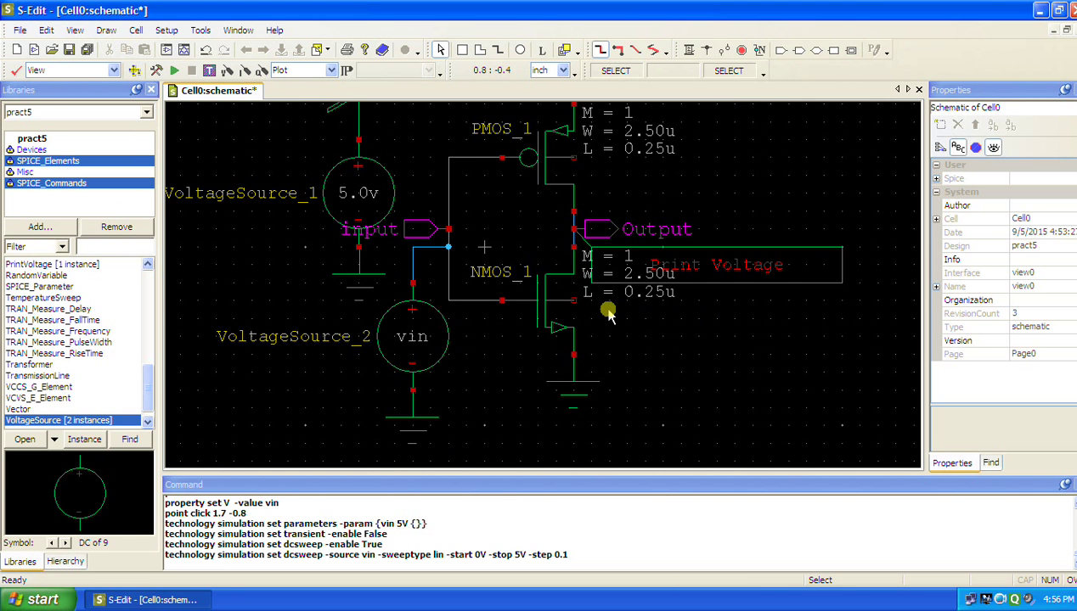
Change the Print Voltage probe's Analysis from TRAN to DC, save, and run the simulation
{"action": "key", "text": "Home"}
{"action": "key", "text": "plus"}
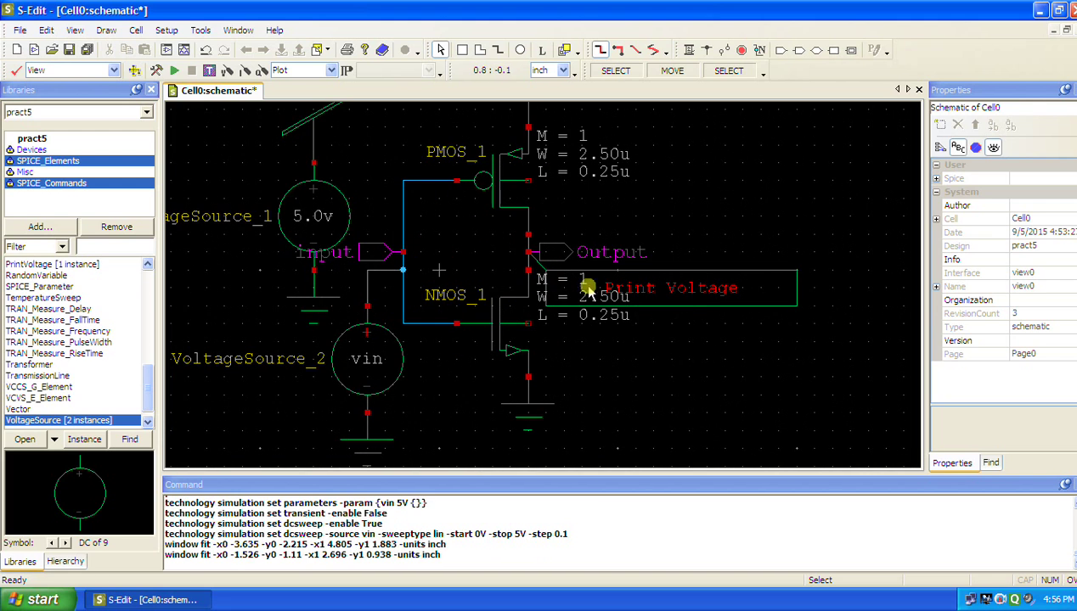
{"action": "left_click", "coordinate": [685, 293]}
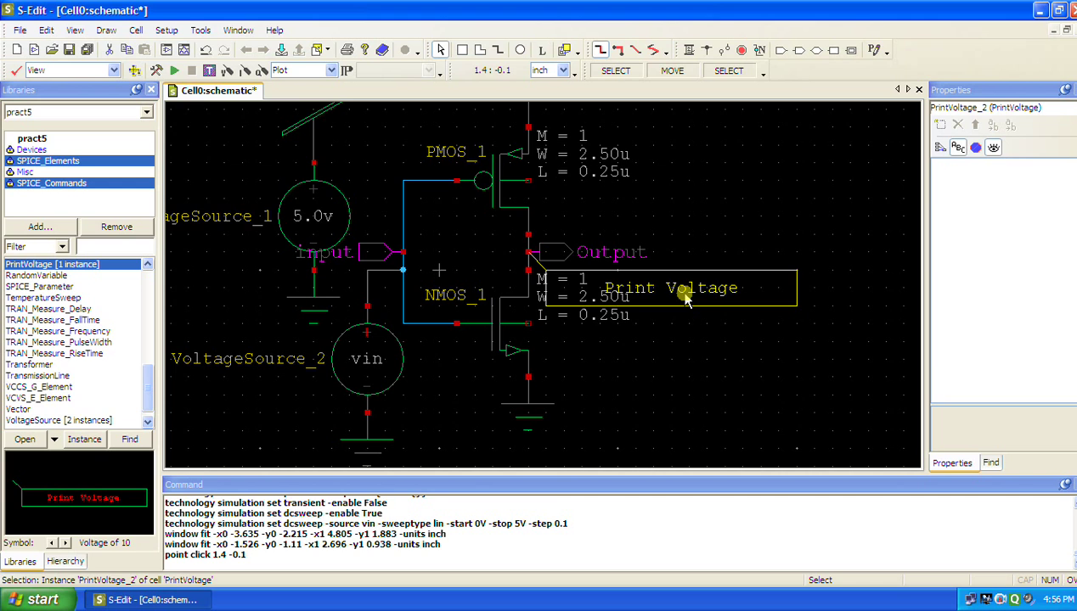
{"action": "left_click", "coordinate": [686, 297]}
{"action": "left_click", "coordinate": [686, 297]}
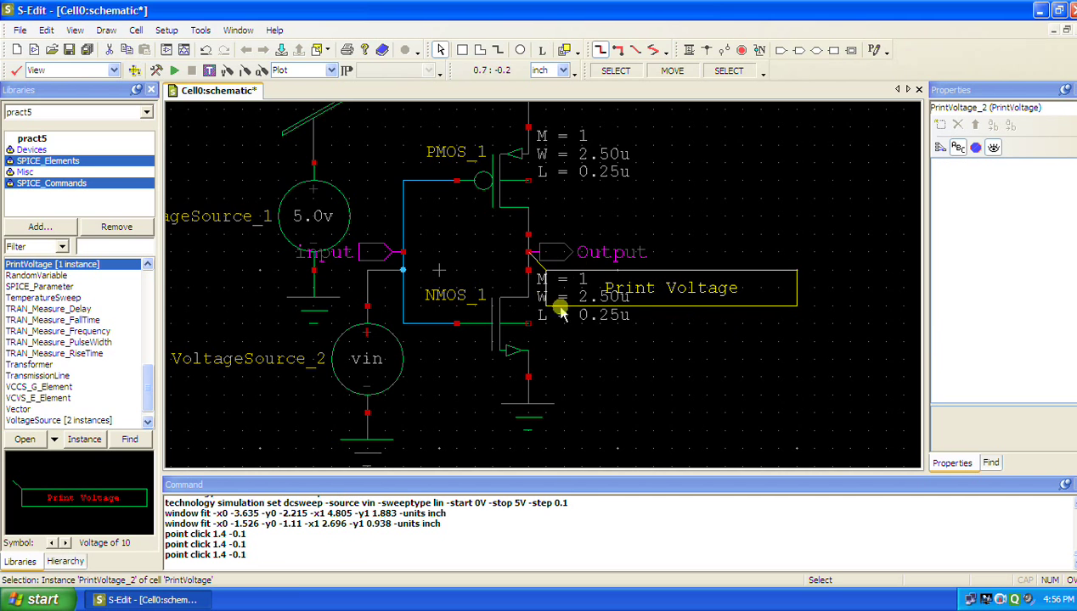
{"action": "left_click", "coordinate": [976, 148]}
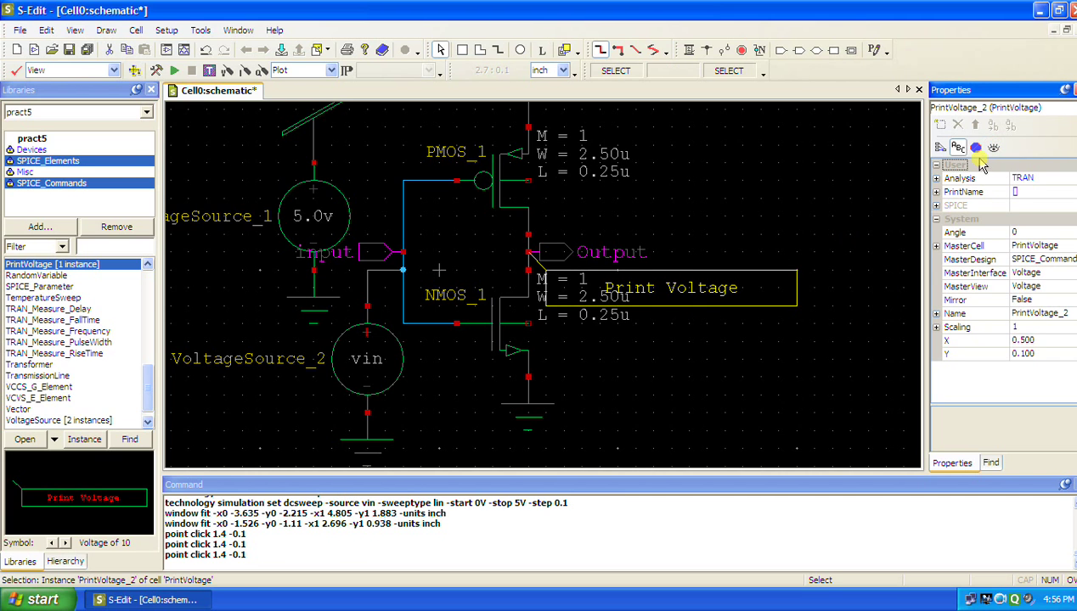
{"action": "left_click", "coordinate": [1049, 180]}
{"action": "left_click", "coordinate": [1023, 216]}
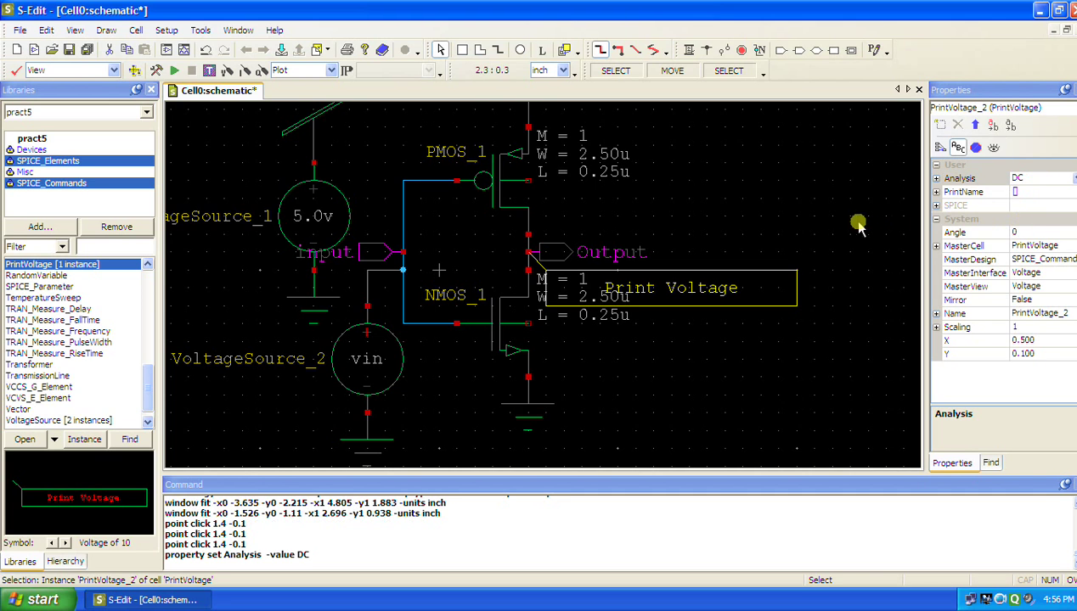
{"action": "left_click", "coordinate": [775, 201]}
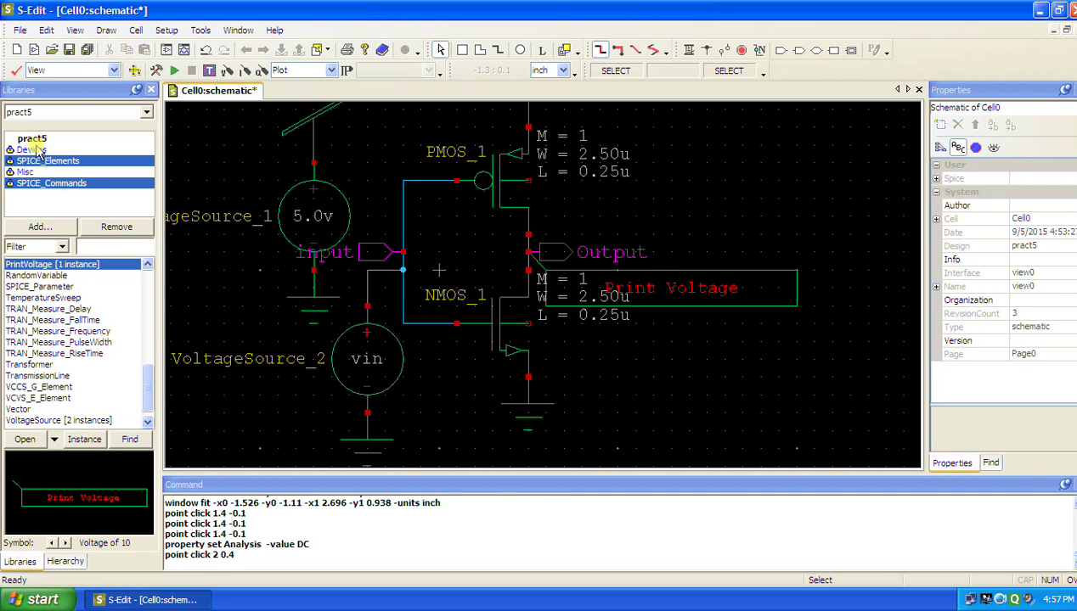
{"action": "left_click", "coordinate": [69, 50]}
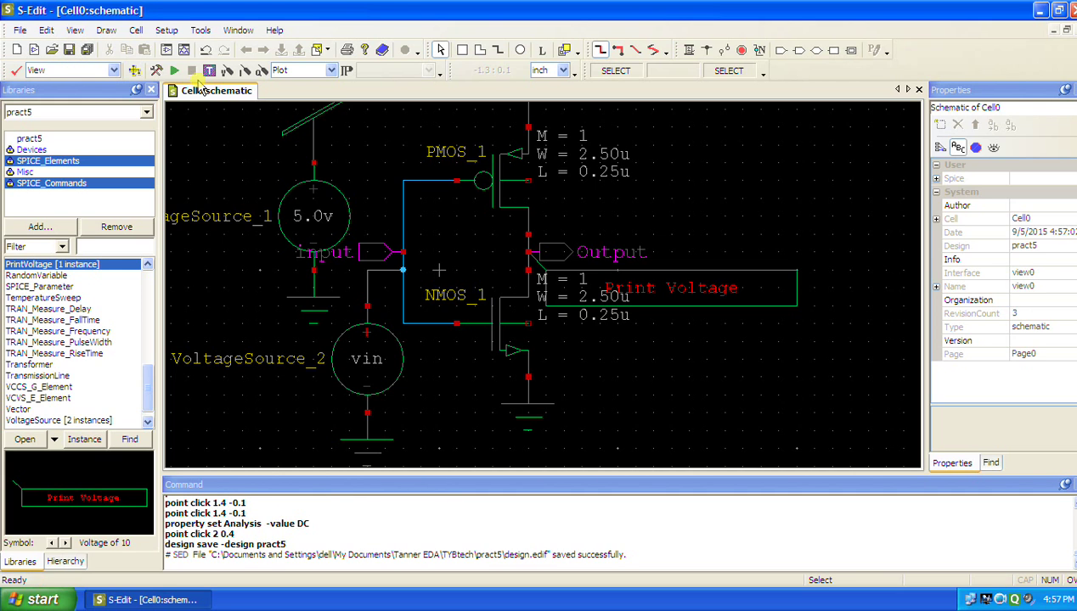
{"action": "left_click", "coordinate": [175, 70]}
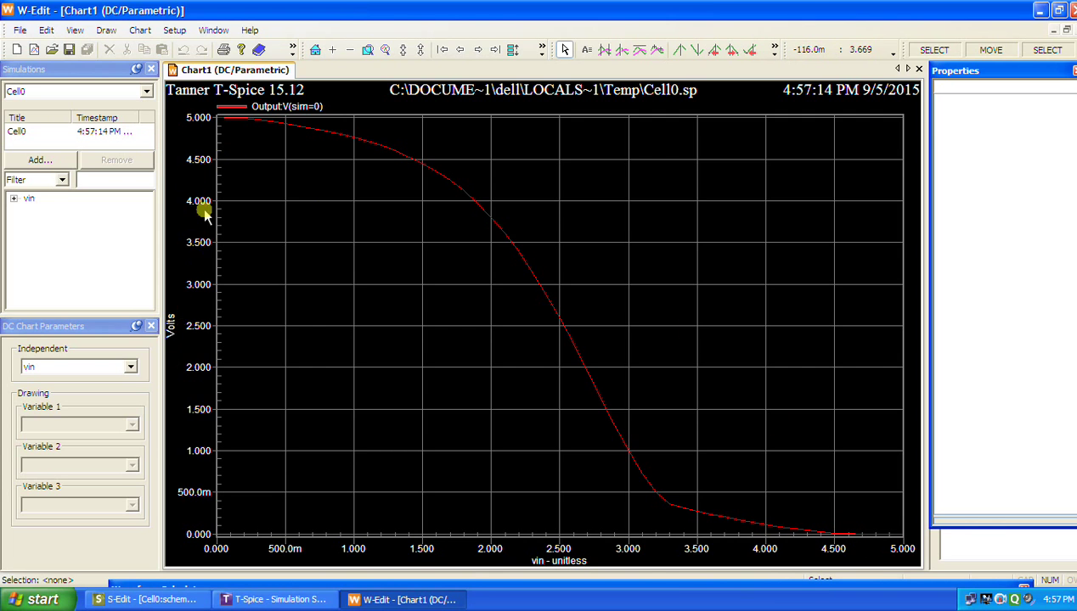
Show chart properties for the Output:V versus vin DC curve
{"action": "left_click", "coordinate": [266, 109]}
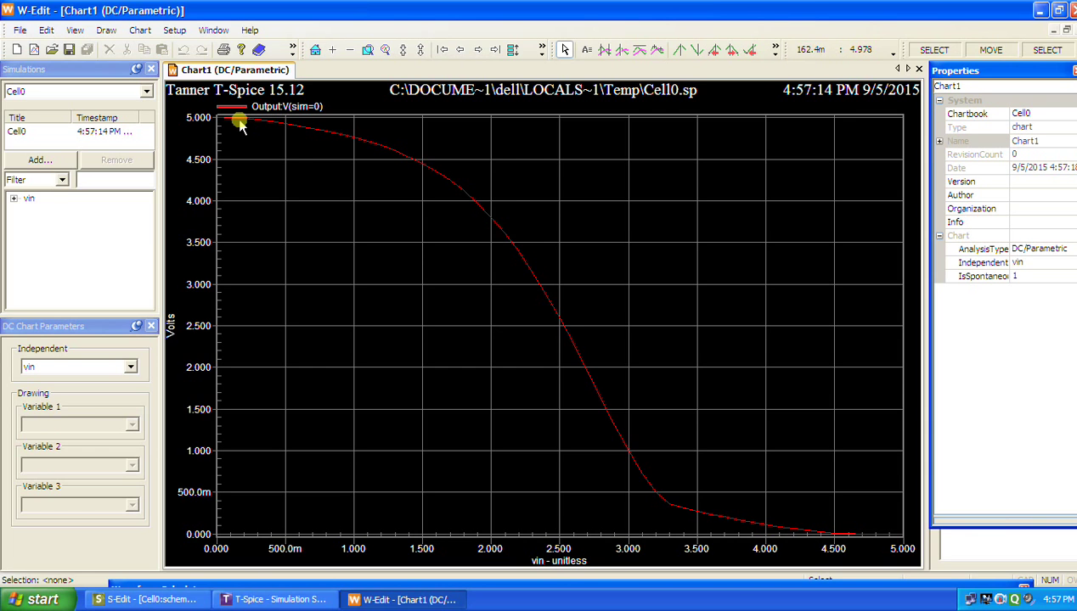